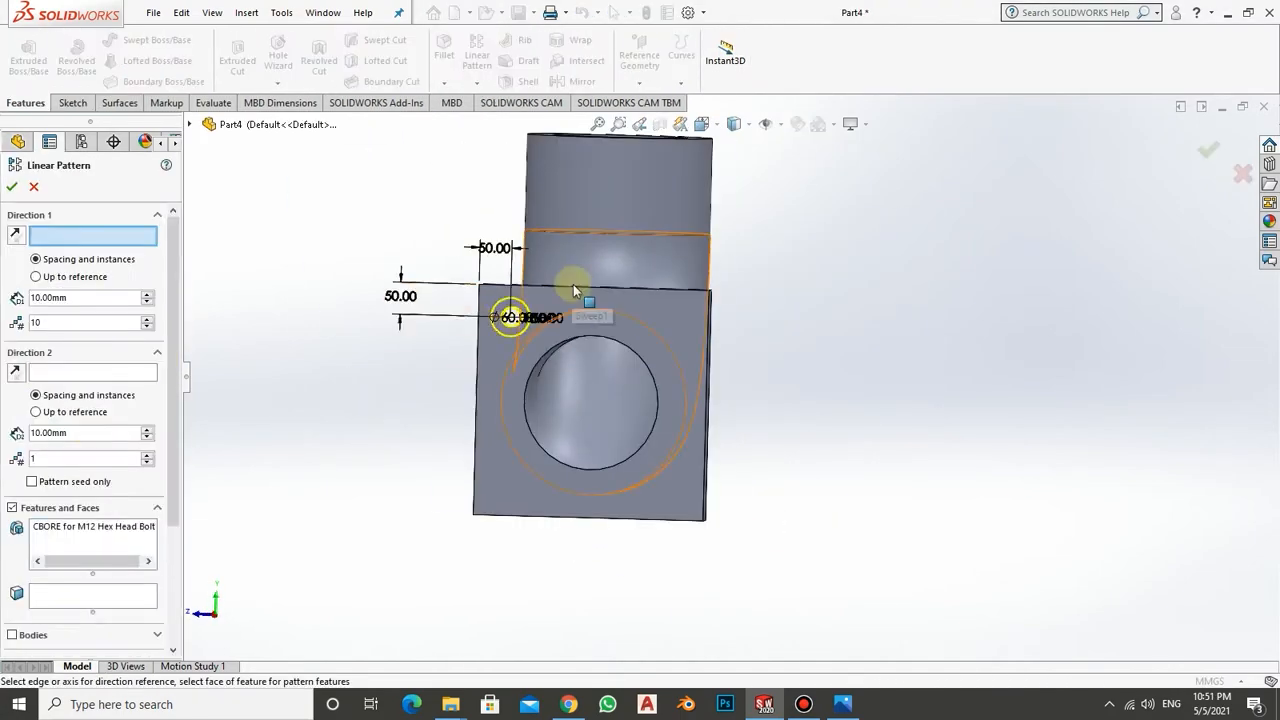
click(148, 460)
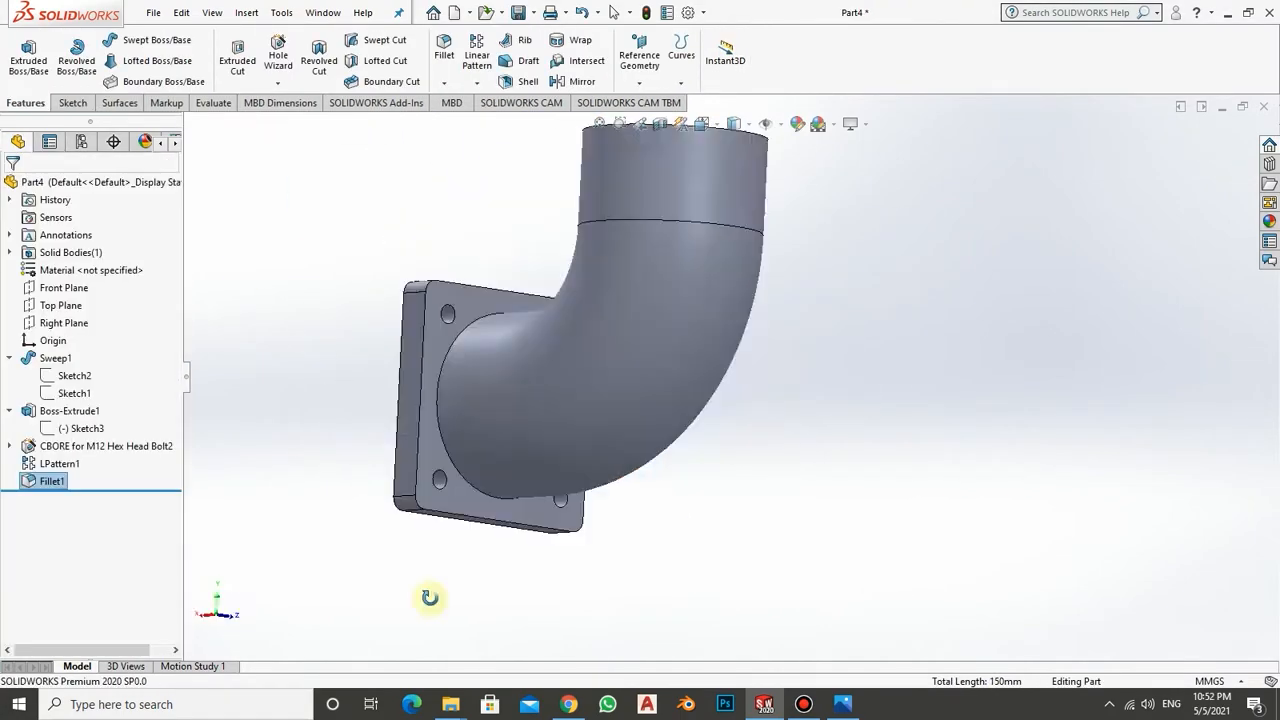
middle_drag(429, 597, 654, 394)
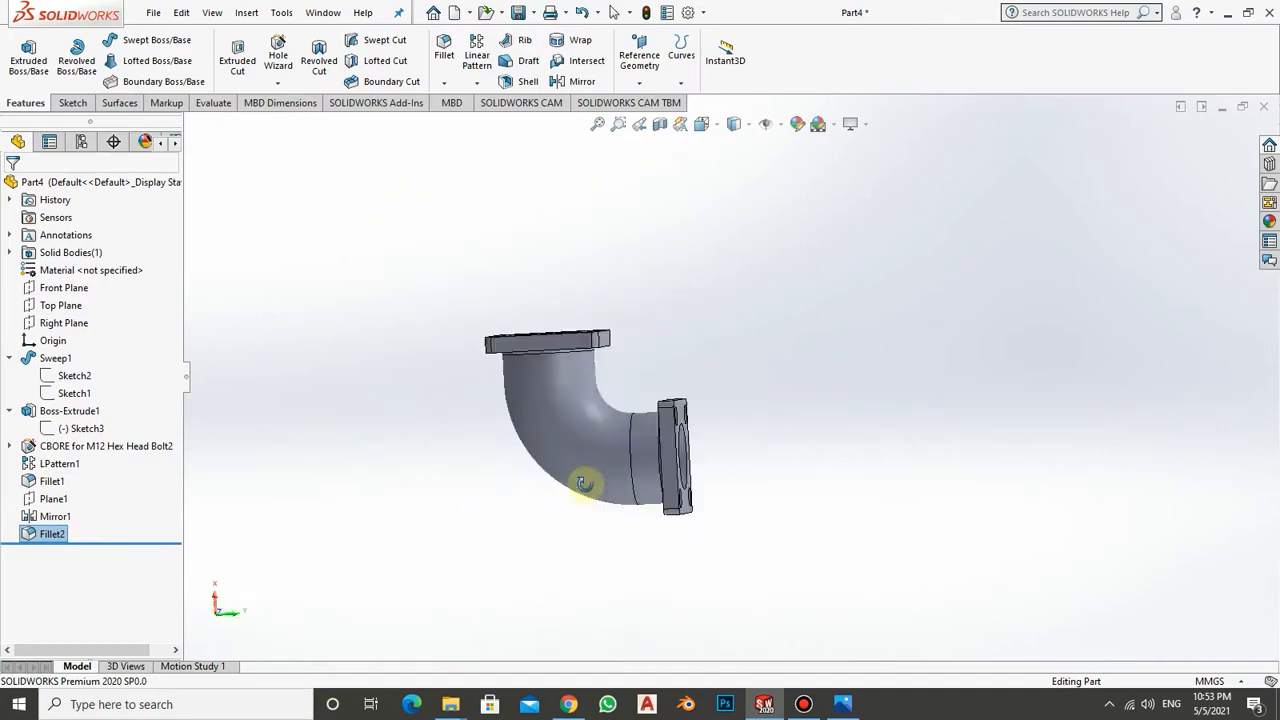
middle_drag(586, 491, 740, 352)
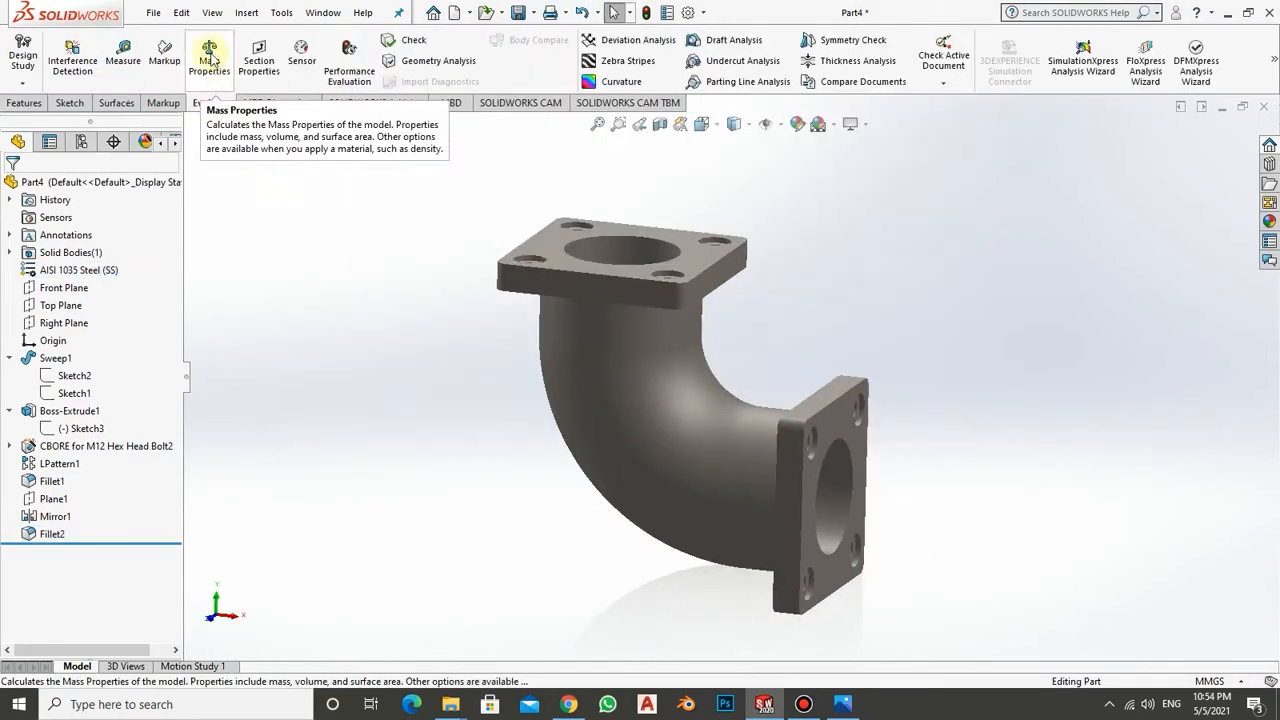
- Calculate the mass properties of the flanged steel pipe elbow
click(206, 49)
drag(146, 249, 76, 250)
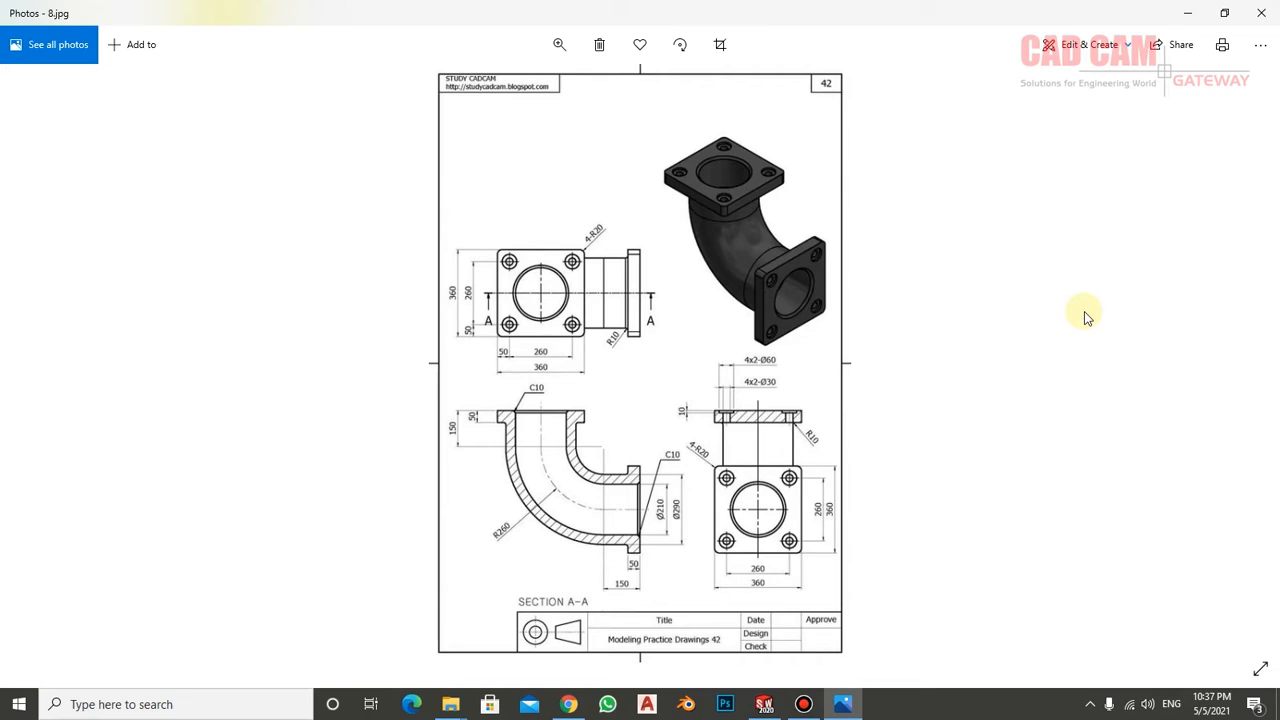
- Enlarge the elbow drawing 8.jpg and examine the dimensions of the top view, section A-A and the flange view
click(559, 44)
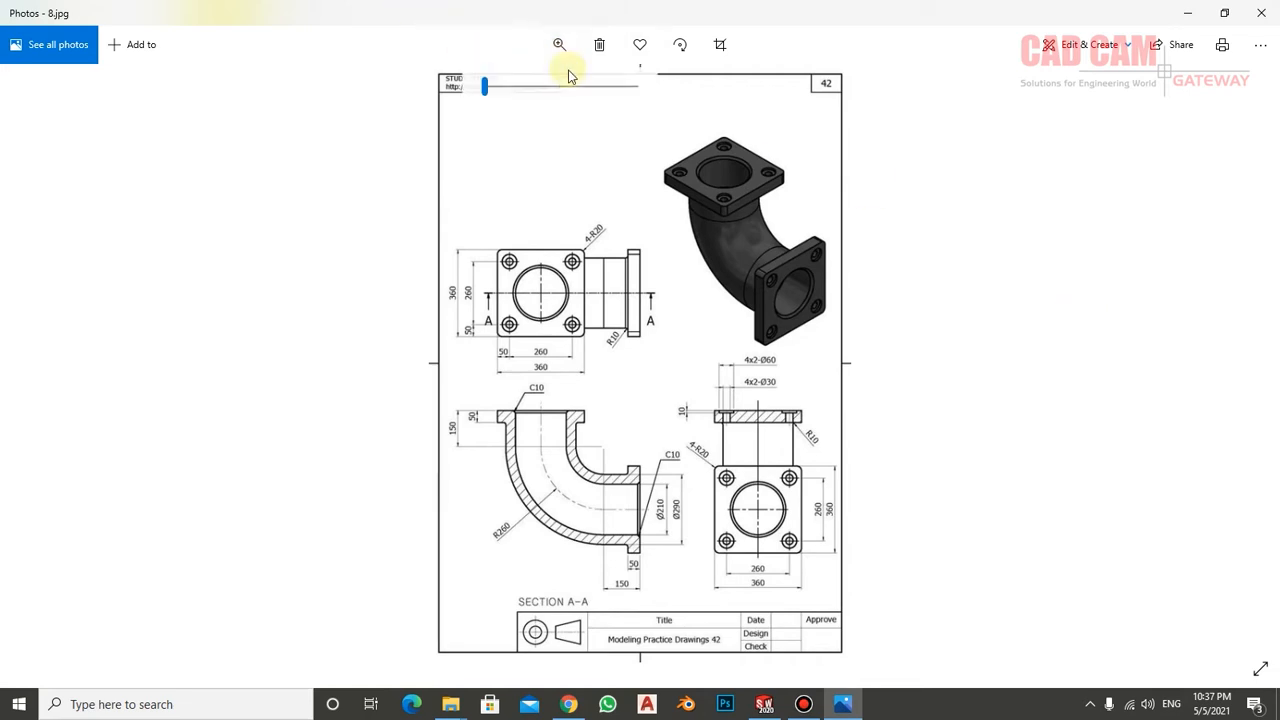
drag(487, 88, 535, 92)
drag(680, 163, 720, 380)
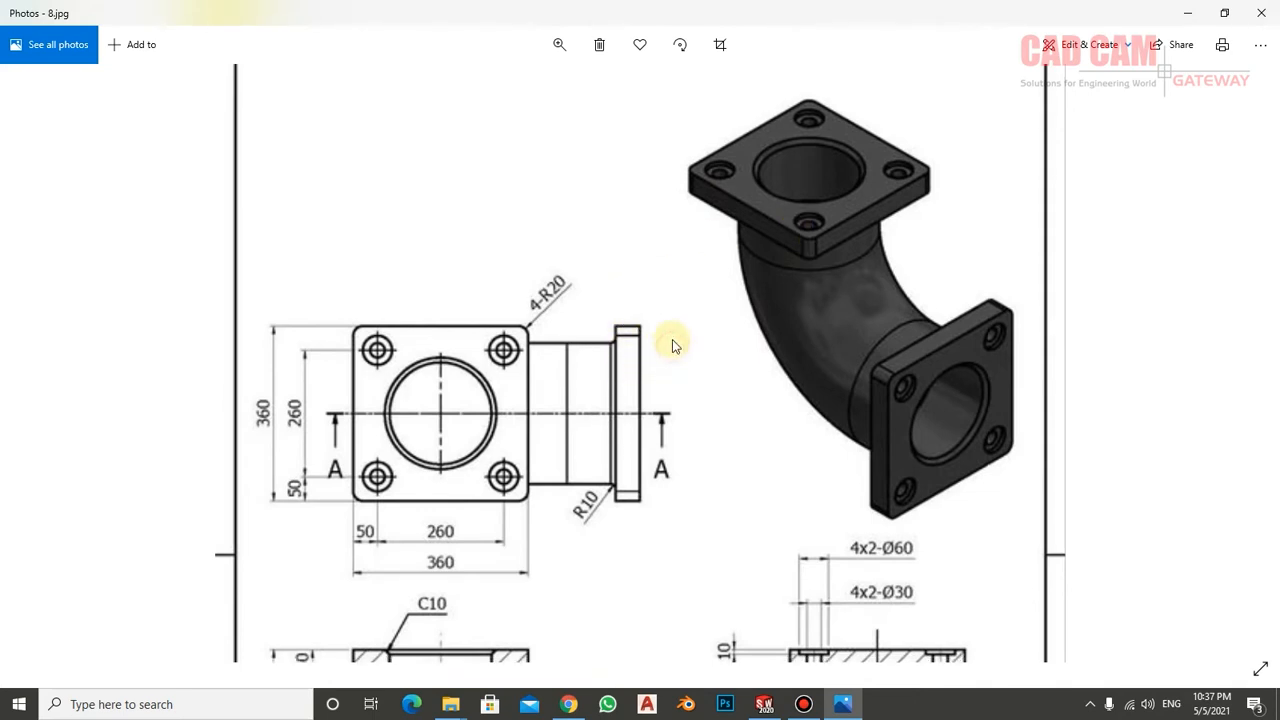
mouse_move(672, 340)
mouse_down()
mouse_move(672, 216)
mouse_move(680, 295)
mouse_move(689, 149)
mouse_move(676, 43)
mouse_up()
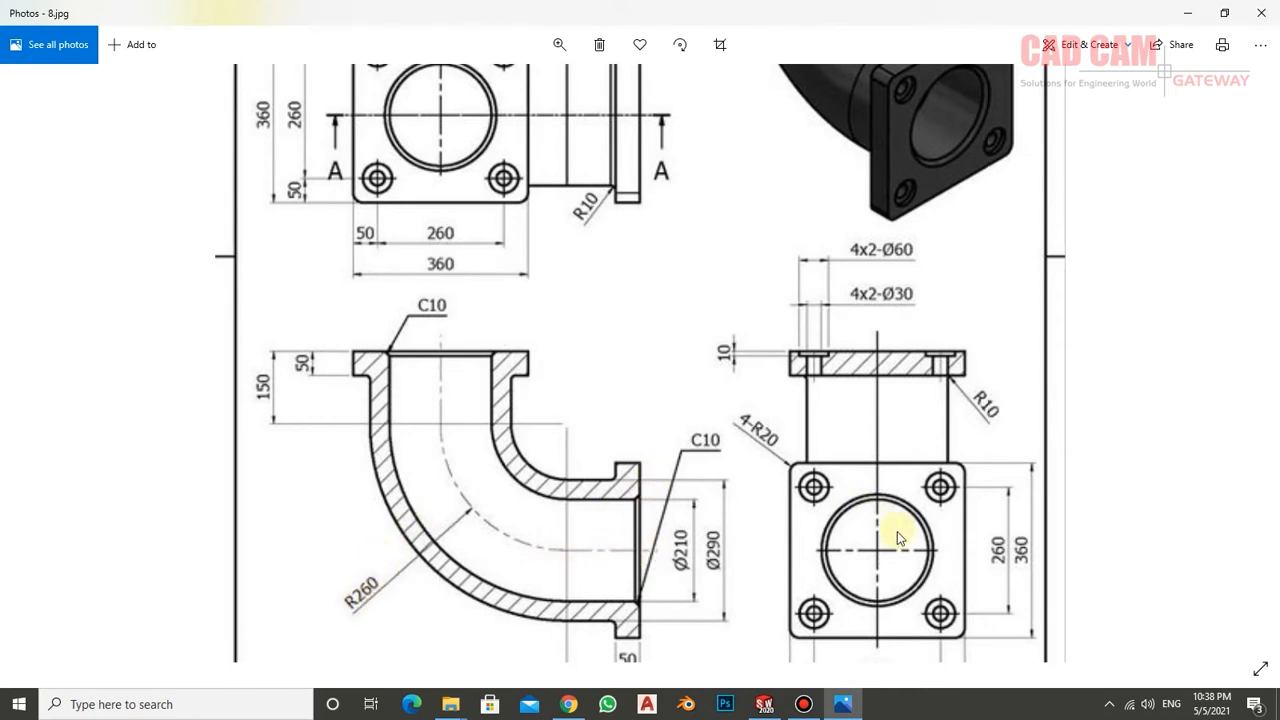
scroll(897, 531, down, 1)
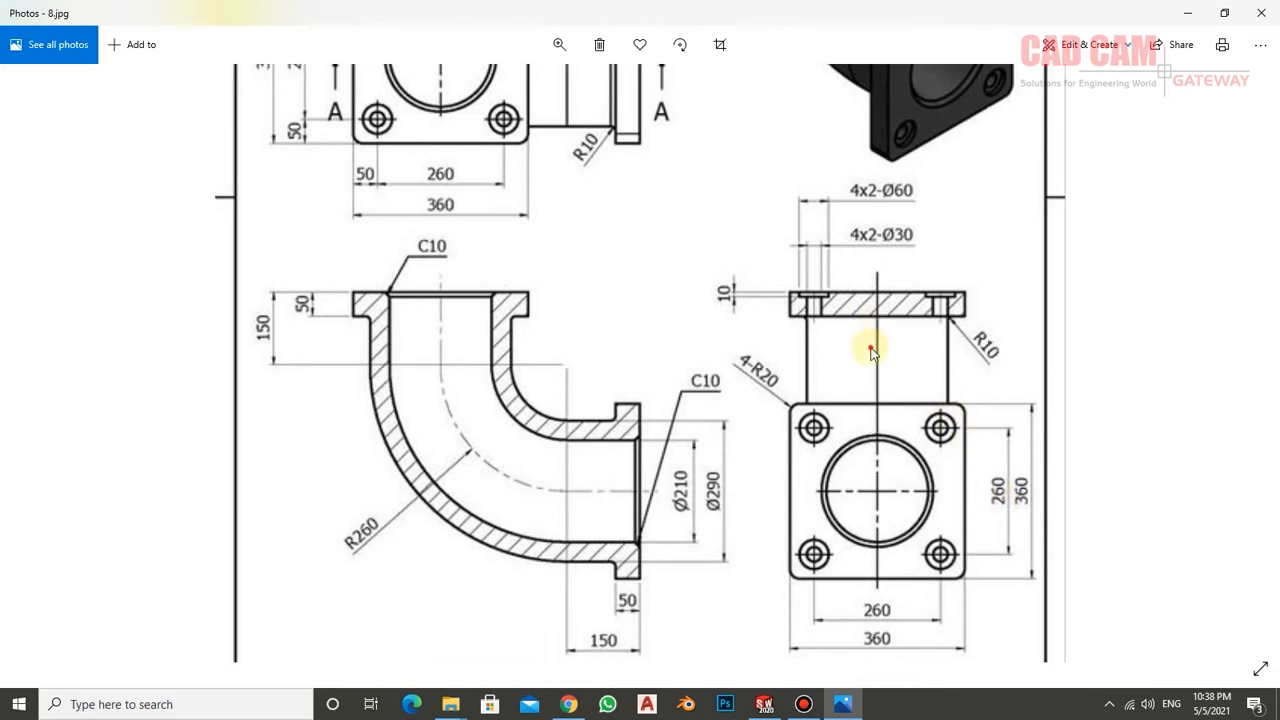
drag(873, 375, 881, 444)
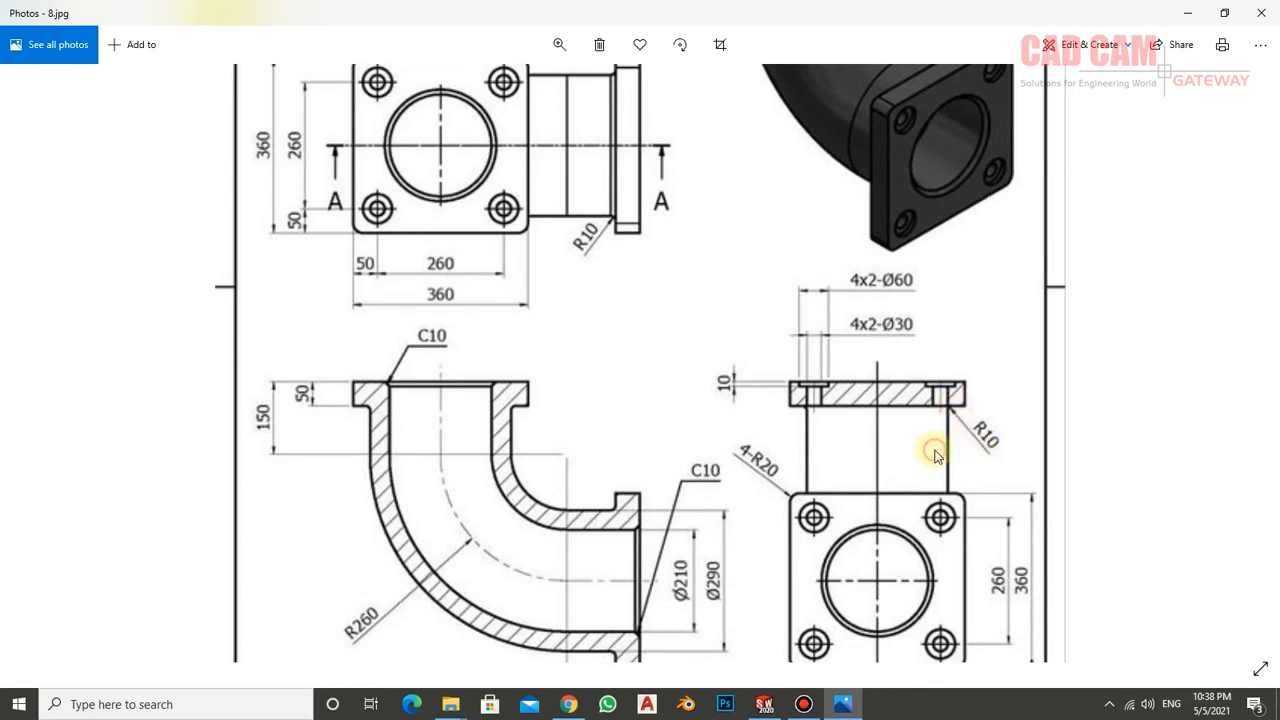
drag(937, 455, 930, 335)
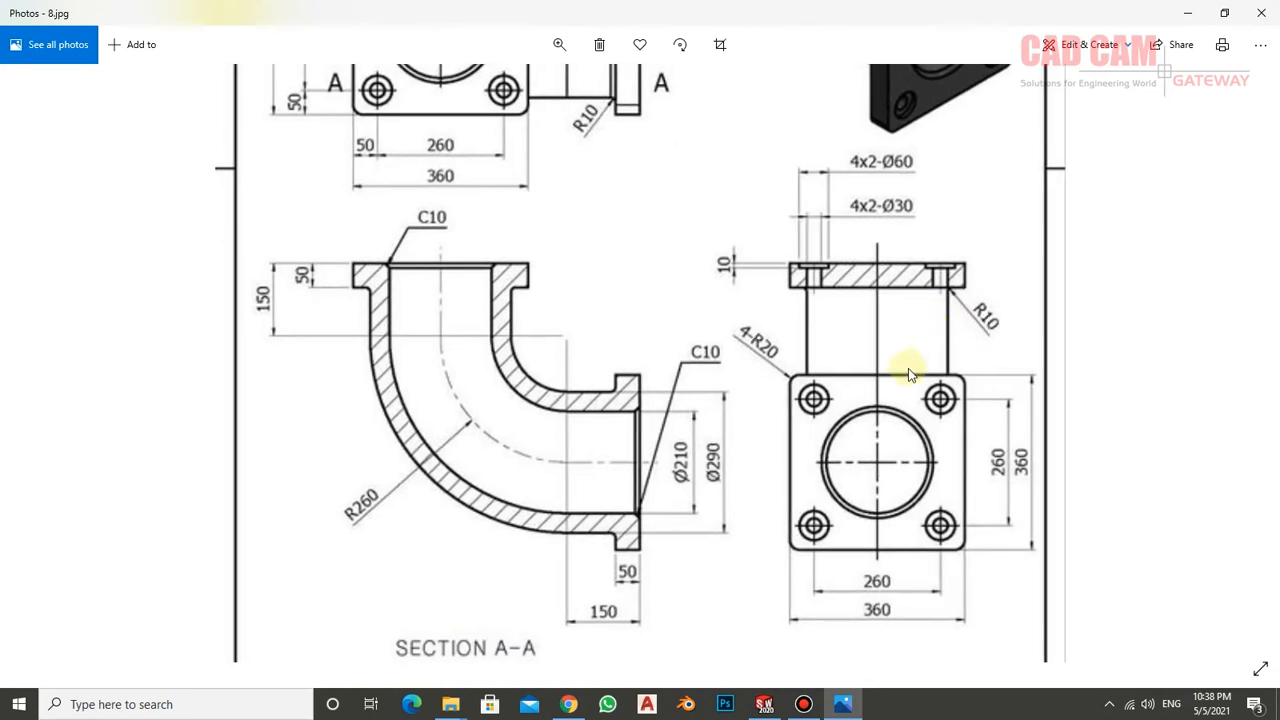
mouse_move(846, 363)
mouse_down()
mouse_move(863, 409)
mouse_move(851, 409)
mouse_up()
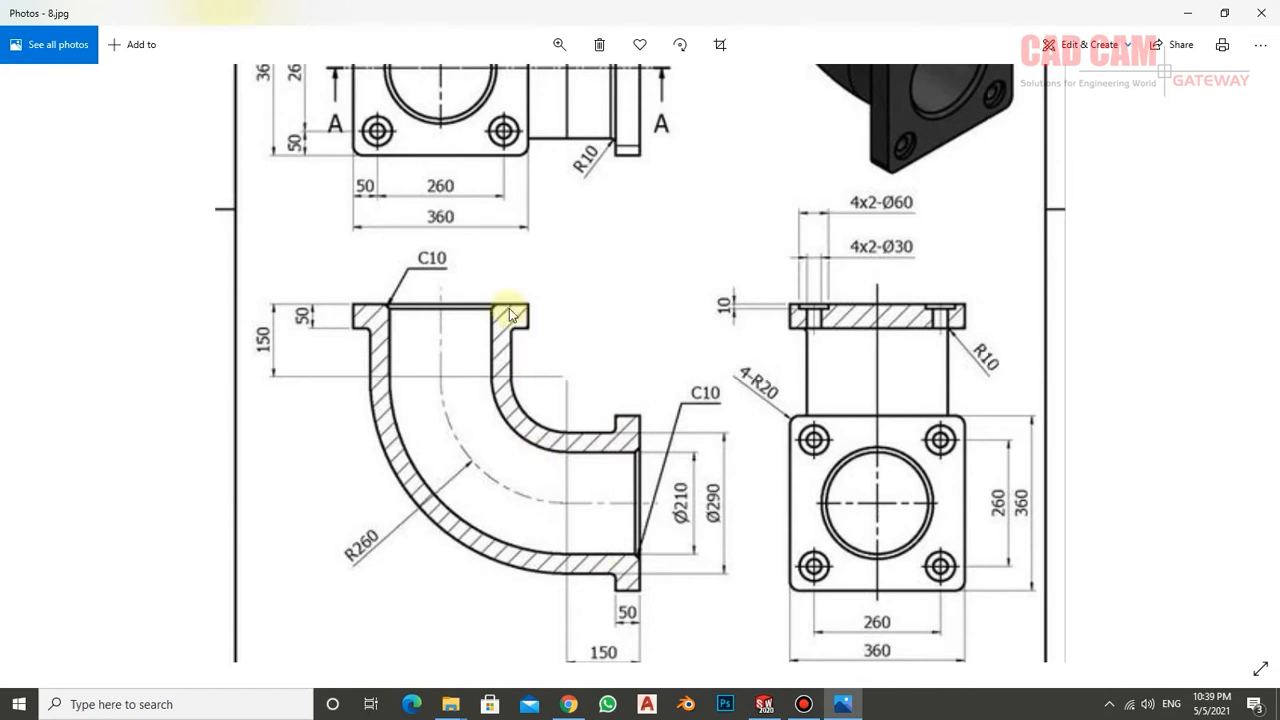
- Switch to SOLIDWORKS and create a new part with its units set to MMGS (millimeter, gram, second)
click(764, 705)
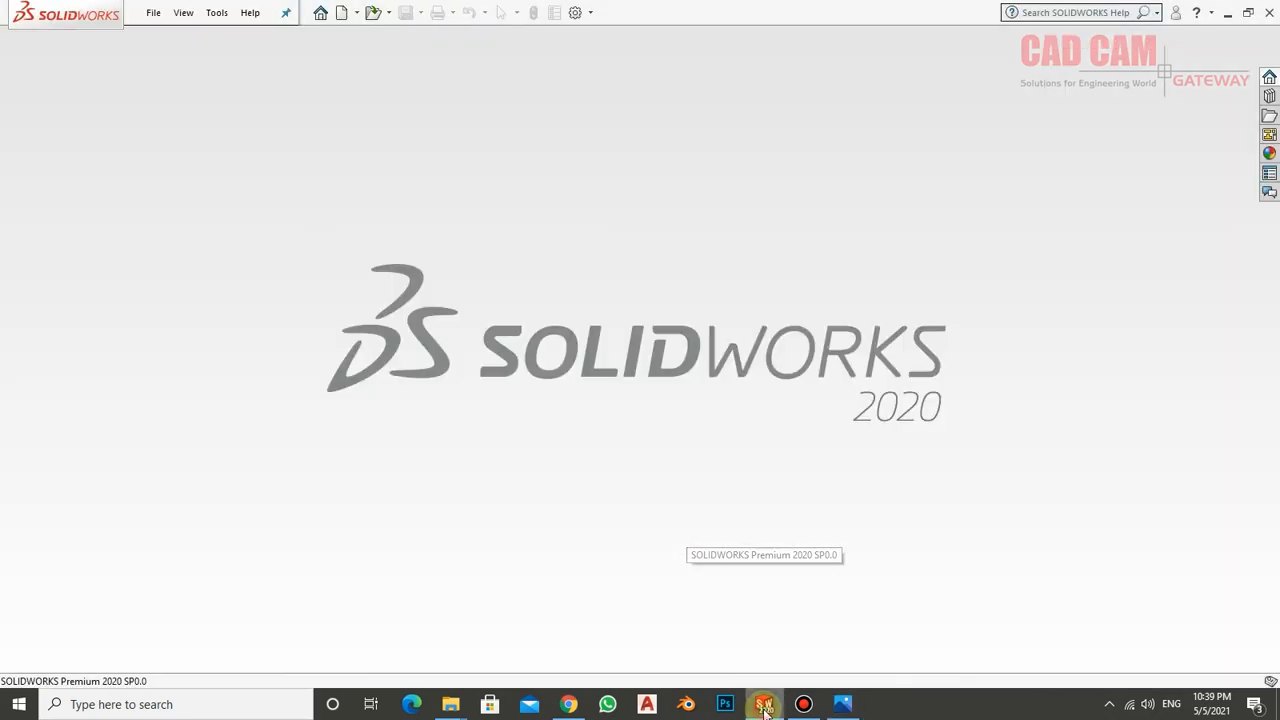
click(343, 13)
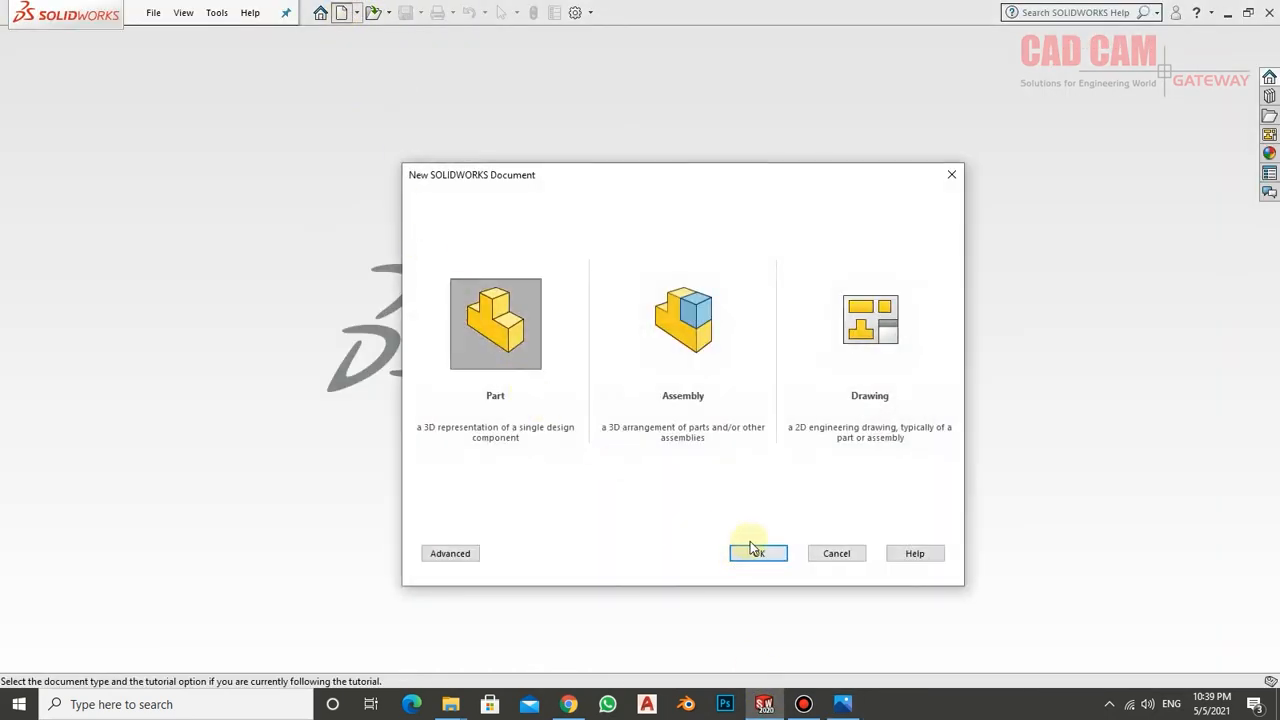
click(759, 554)
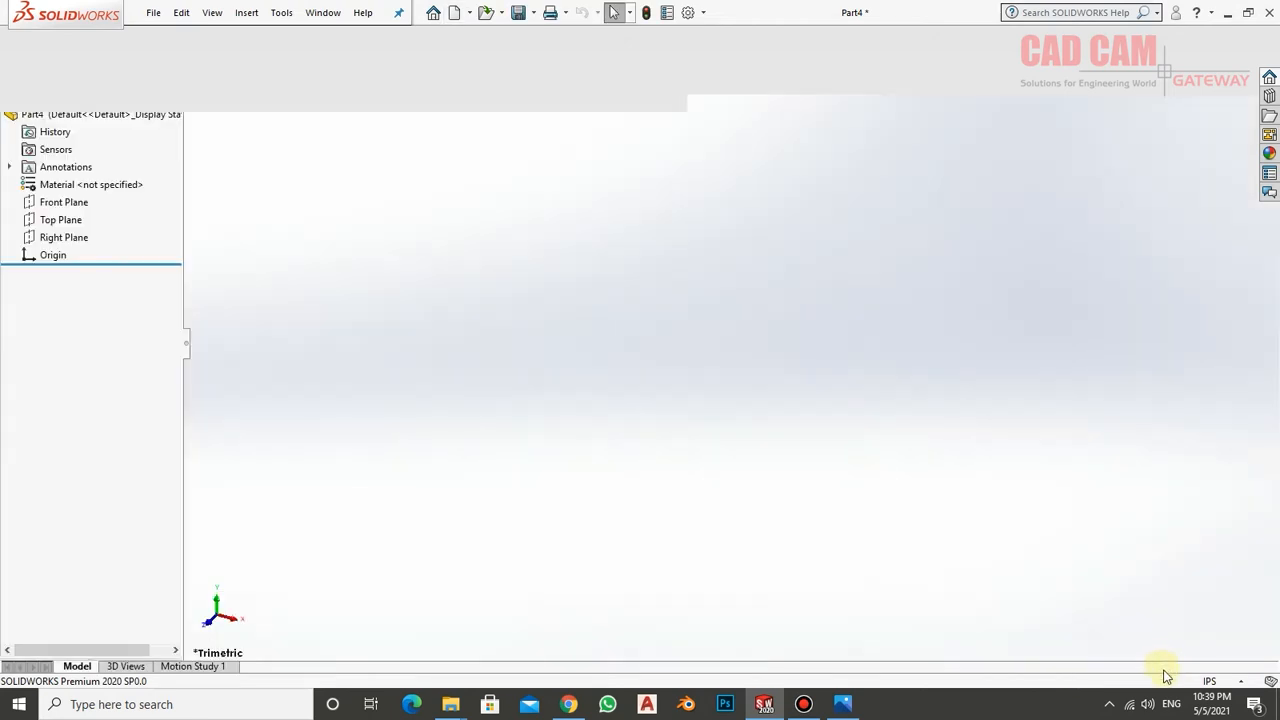
click(1209, 683)
click(1177, 611)
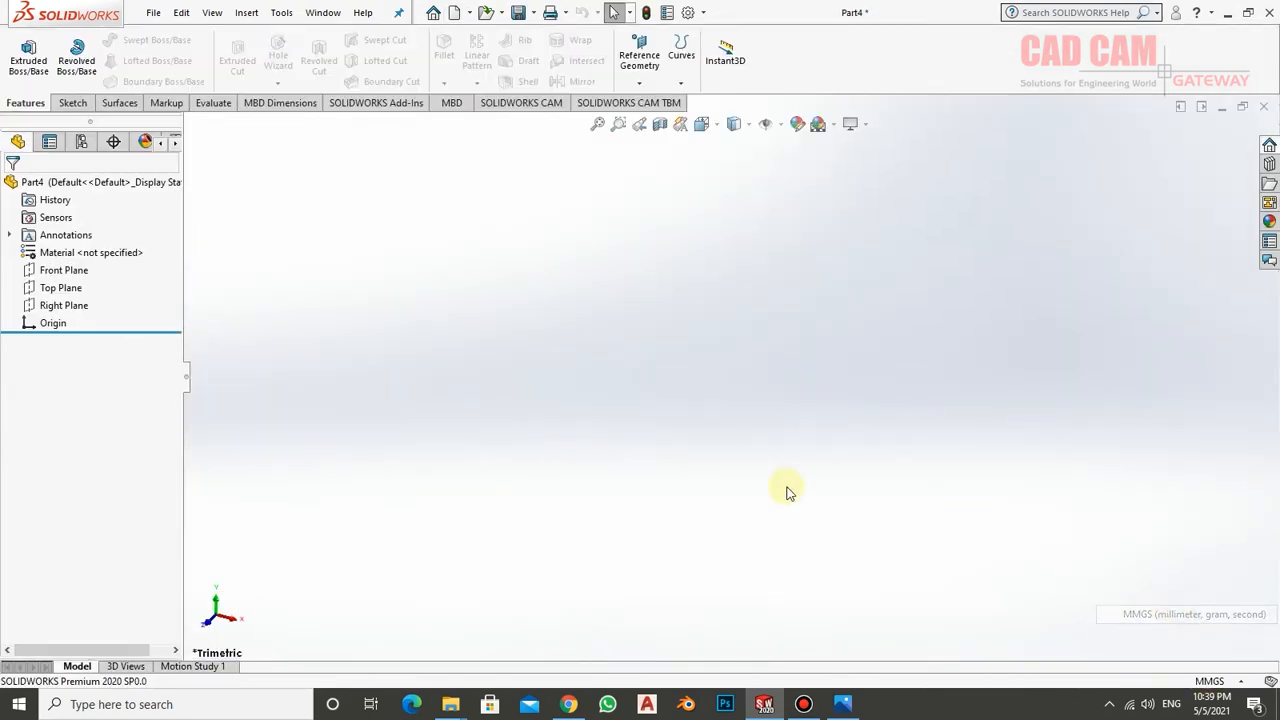
- Start a sketch on the Front Plane and draw a circle with a radius of about 52 mm centred on the origin
click(66, 274)
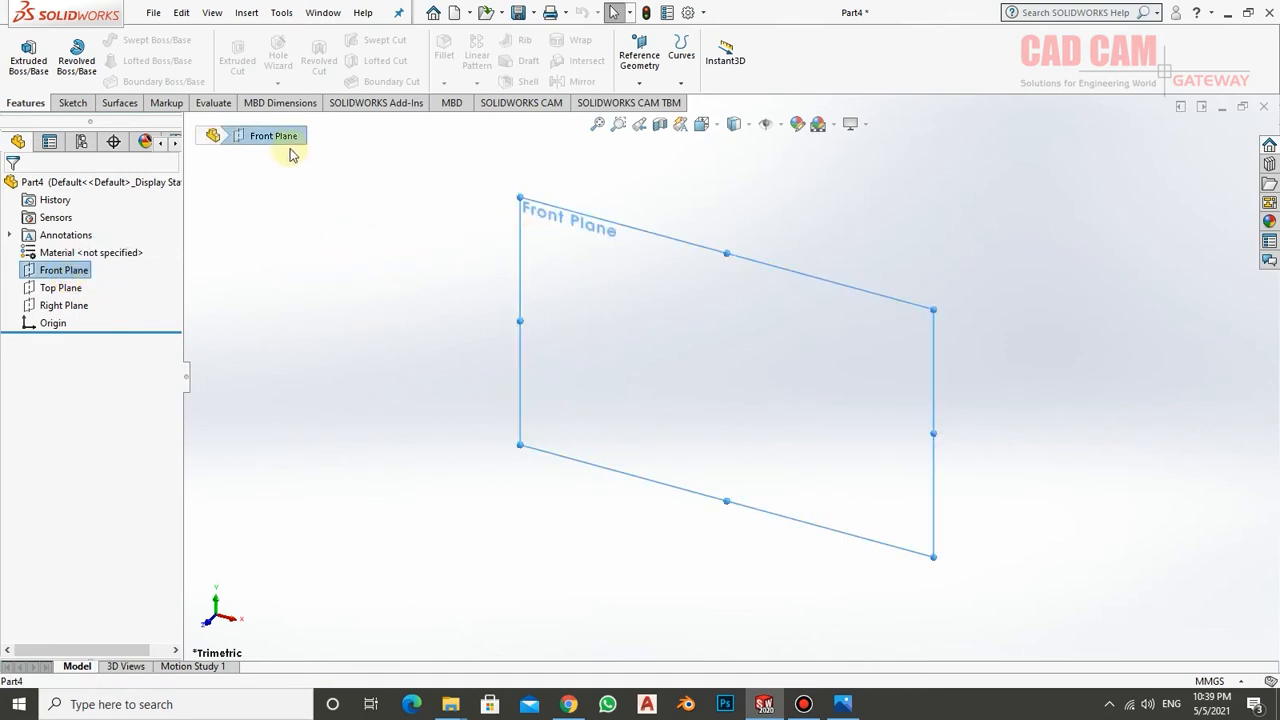
click(70, 103)
click(24, 58)
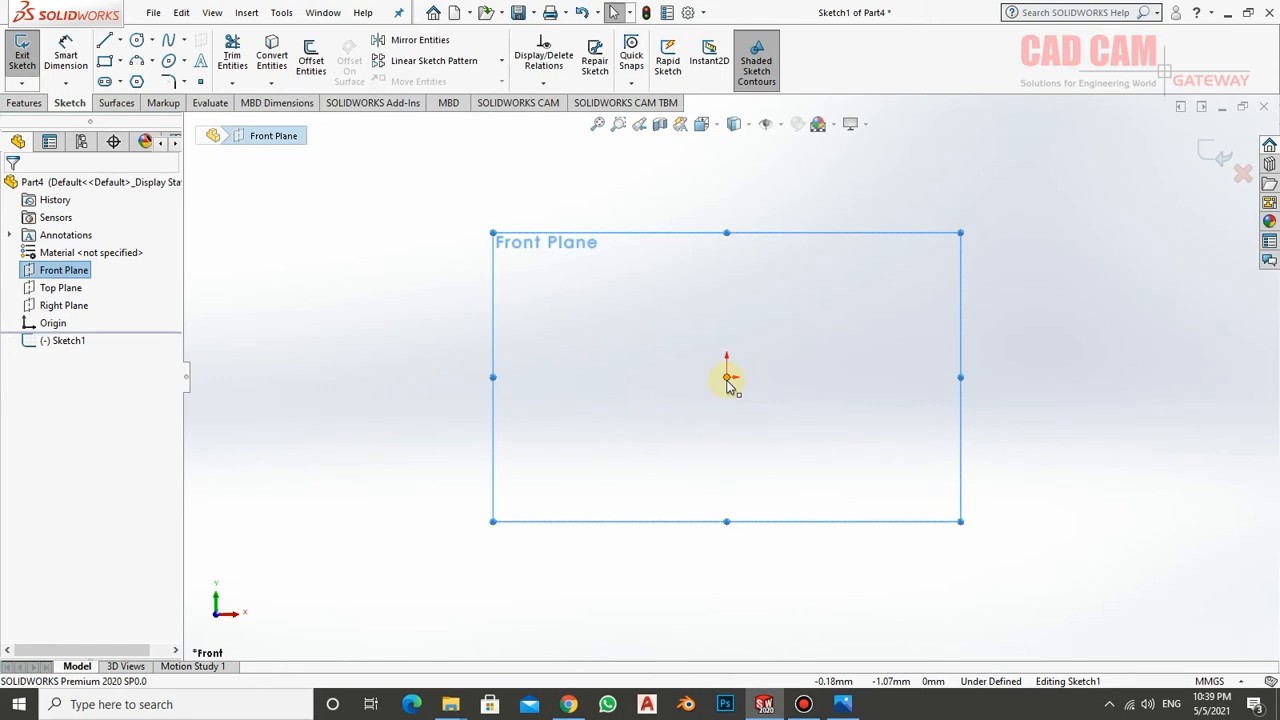
click(137, 40)
click(728, 374)
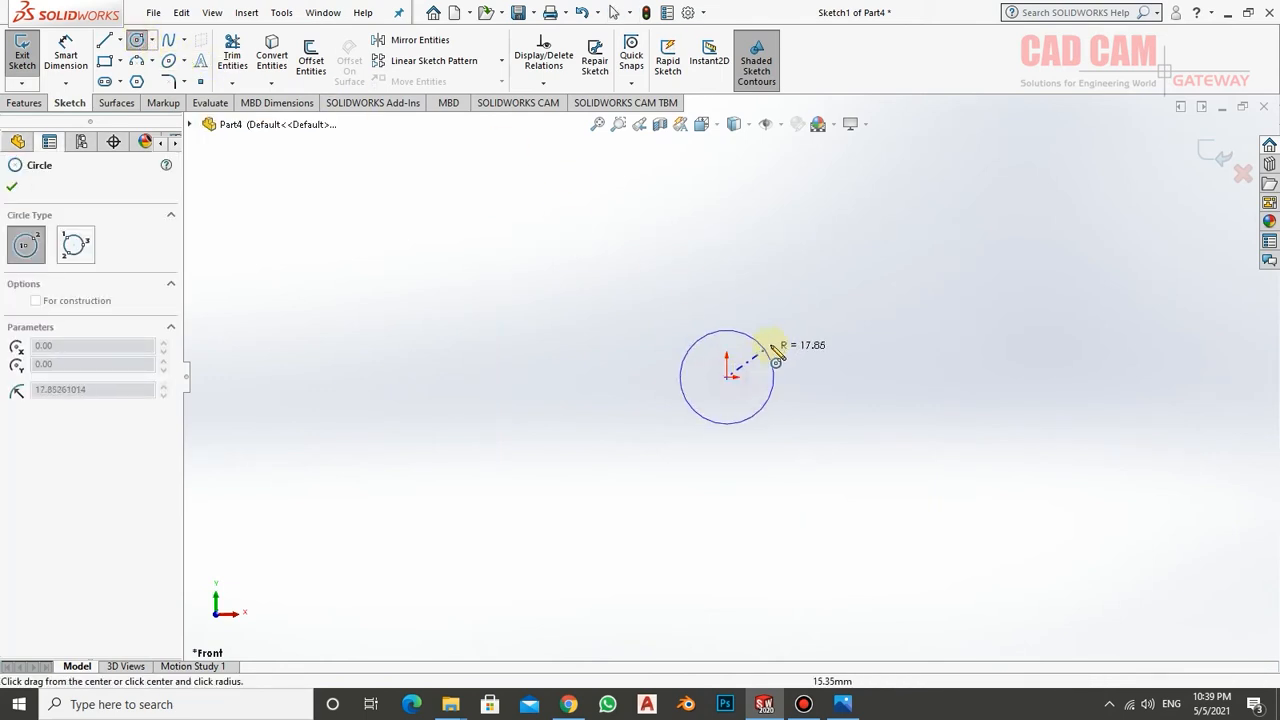
click(849, 310)
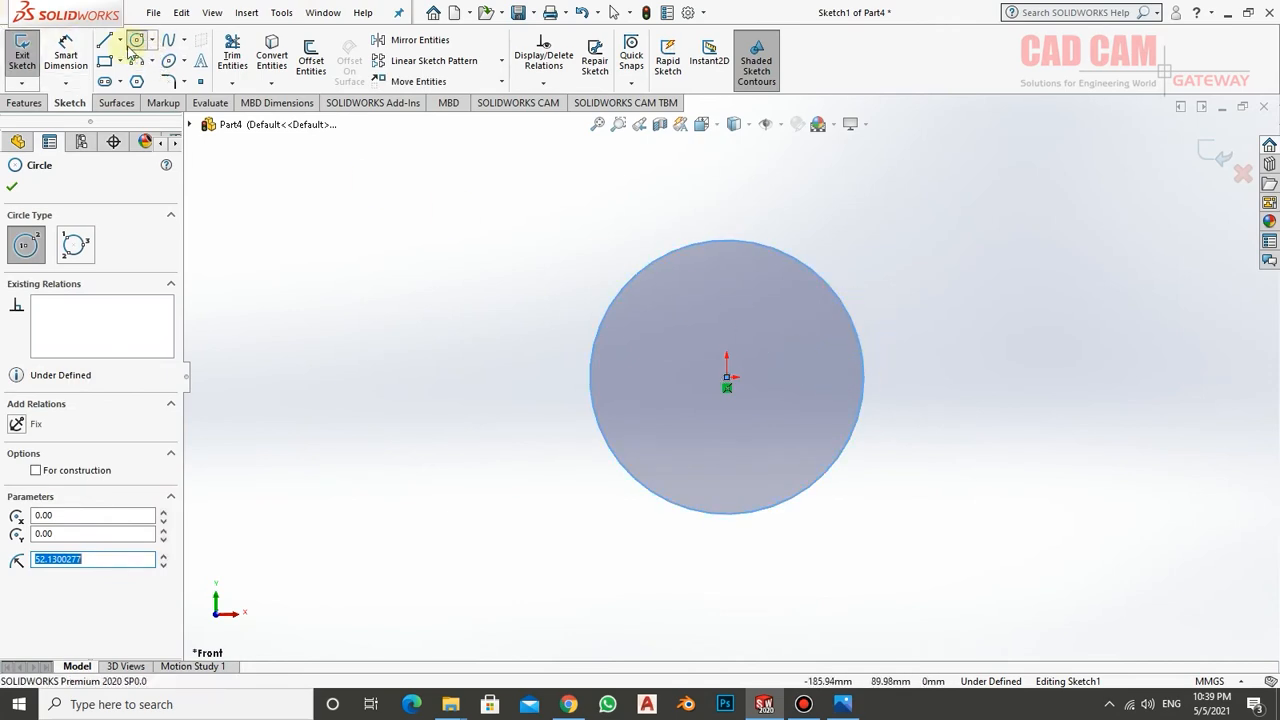
- Draw a vertical line about 52 mm long, running upward from the circle's left quadrant point
click(104, 42)
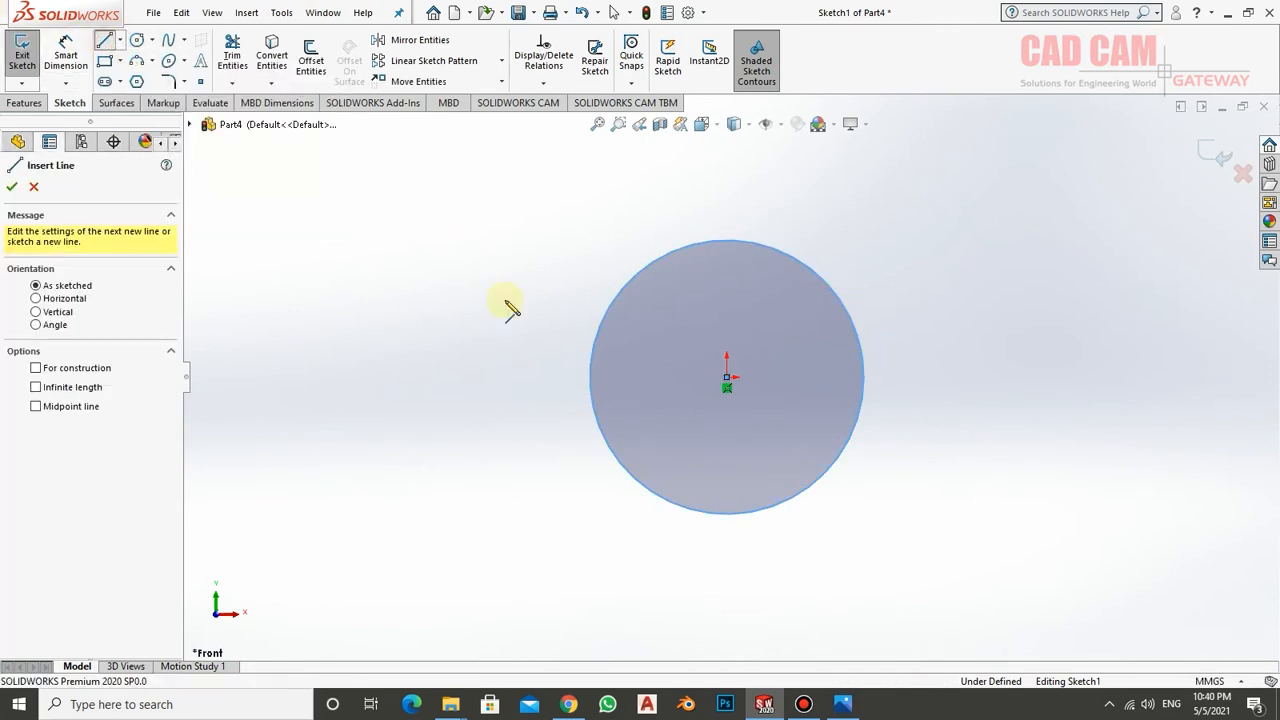
click(590, 377)
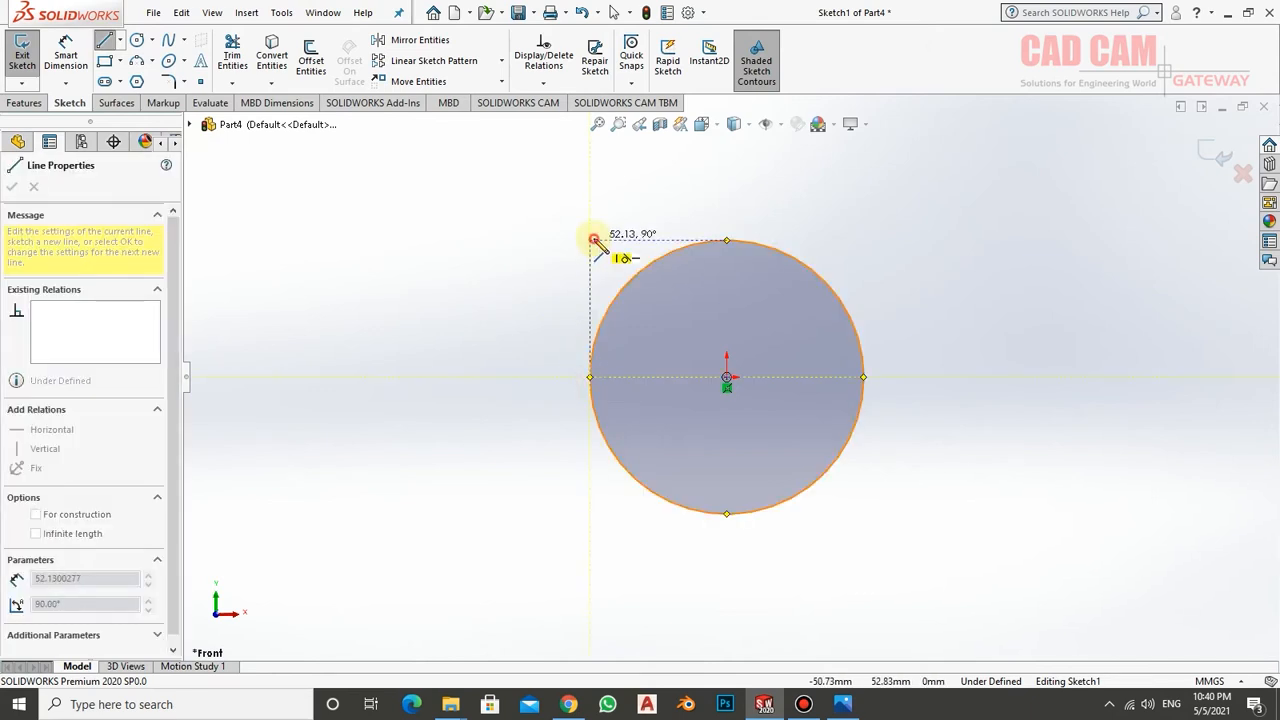
click(591, 240)
right_click(637, 246)
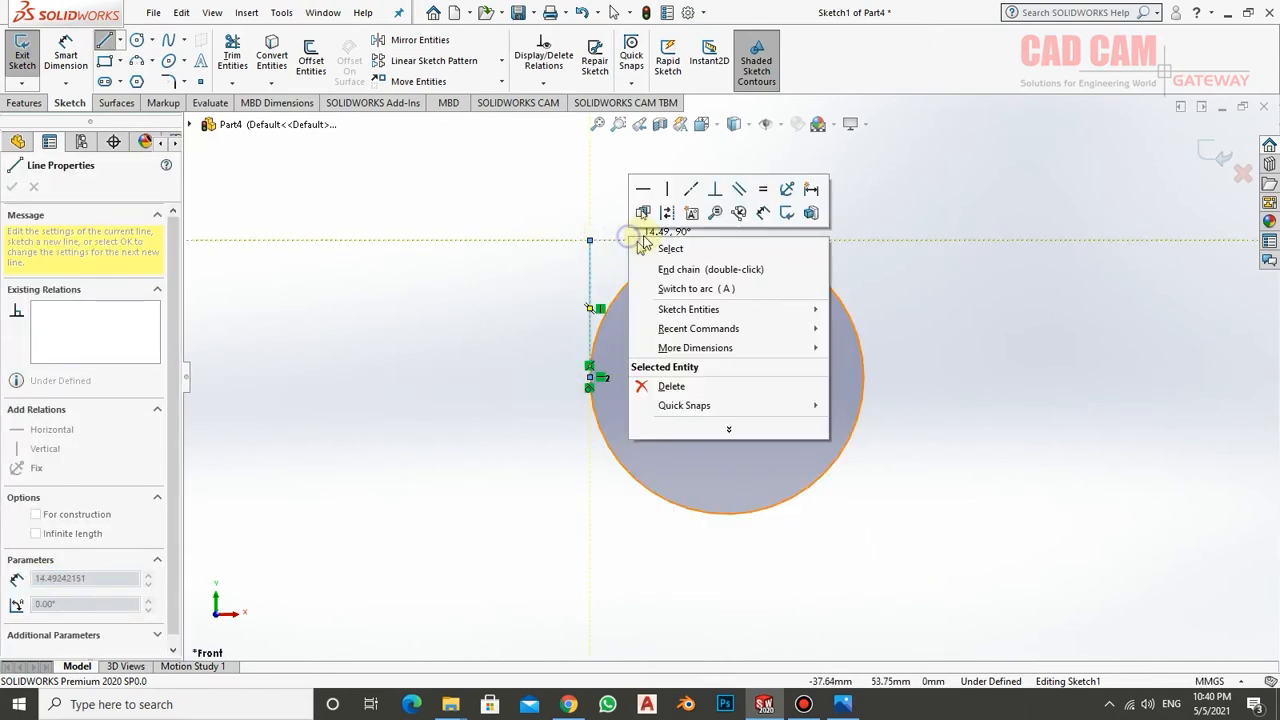
click(662, 264)
- Draw a horizontal line from the circle's bottom quadrant point, extending to the right slightly past the circle
click(104, 42)
click(104, 42)
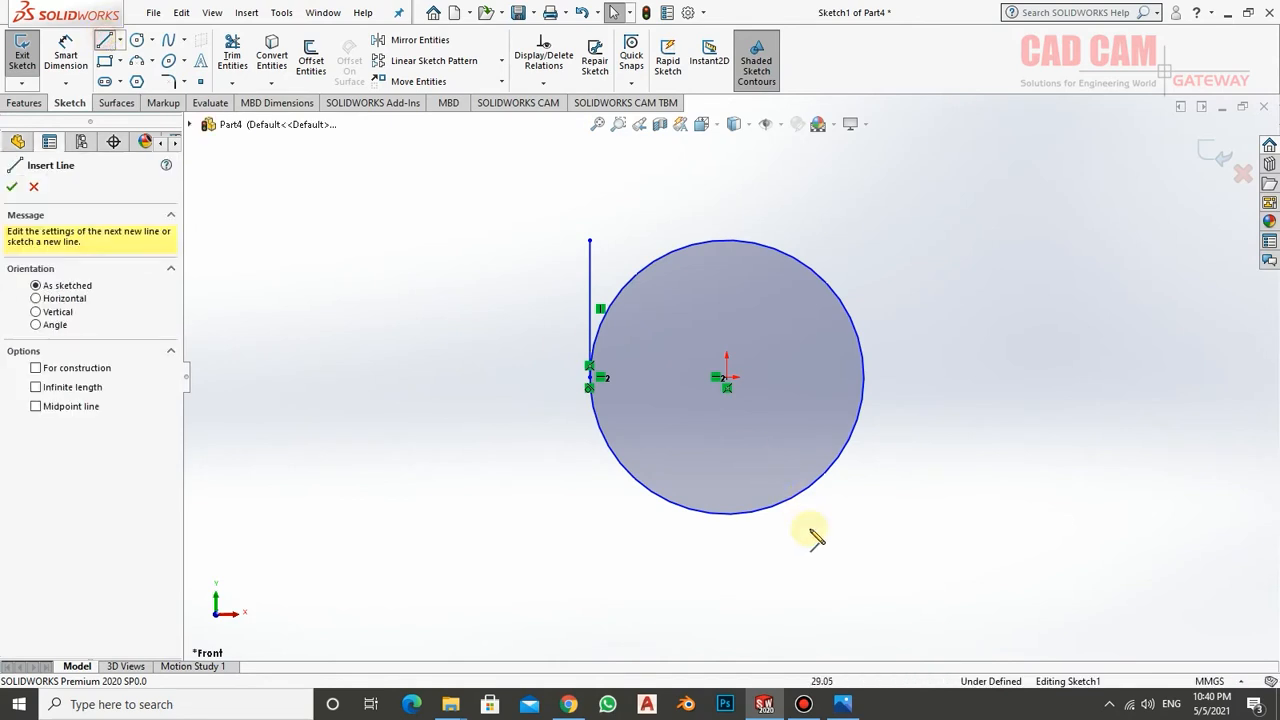
click(727, 514)
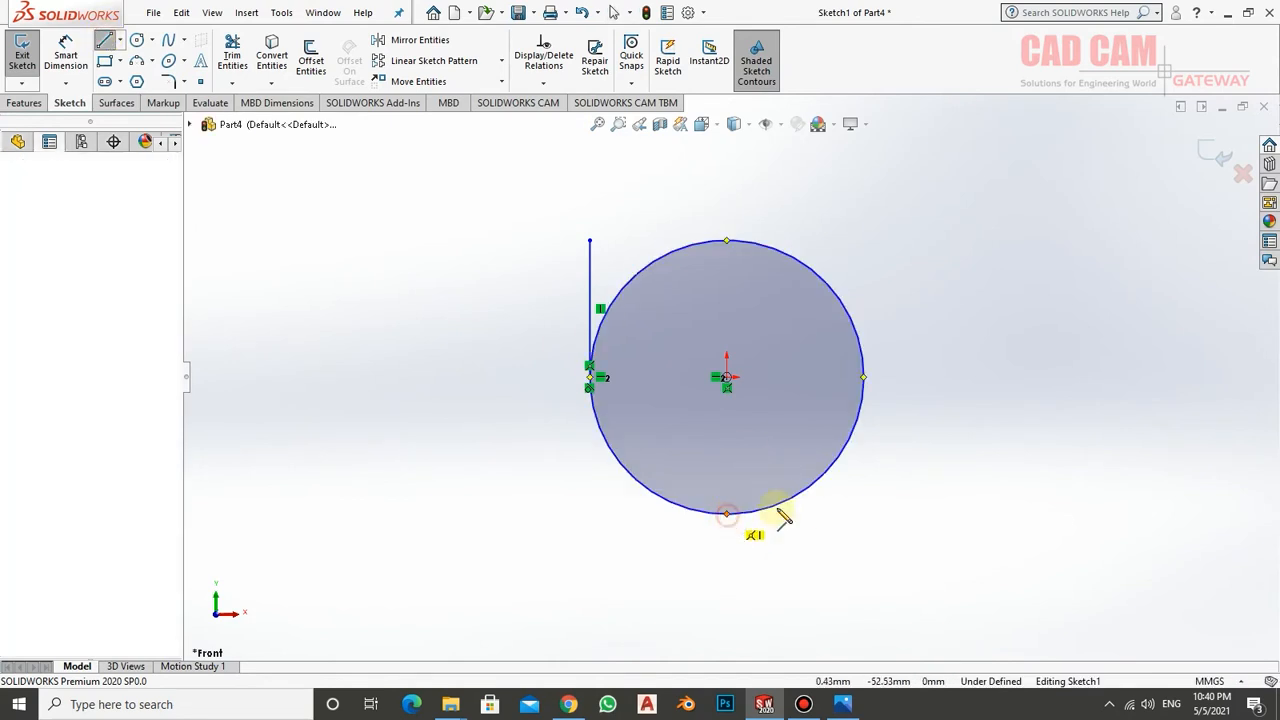
click(884, 514)
right_click(914, 450)
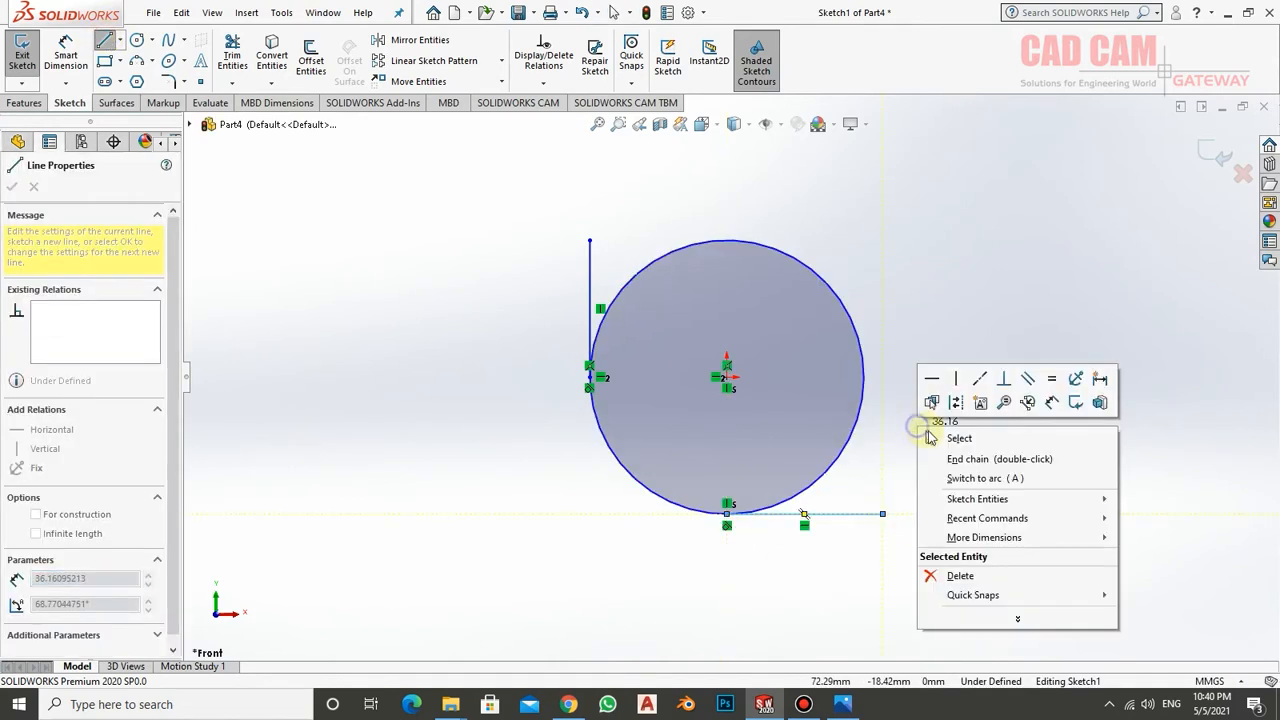
click(939, 468)
key(Escape)
- Trim the circle down to the lower-left quarter arc joining the two lines and dimension its radius as 260 mm
click(232, 55)
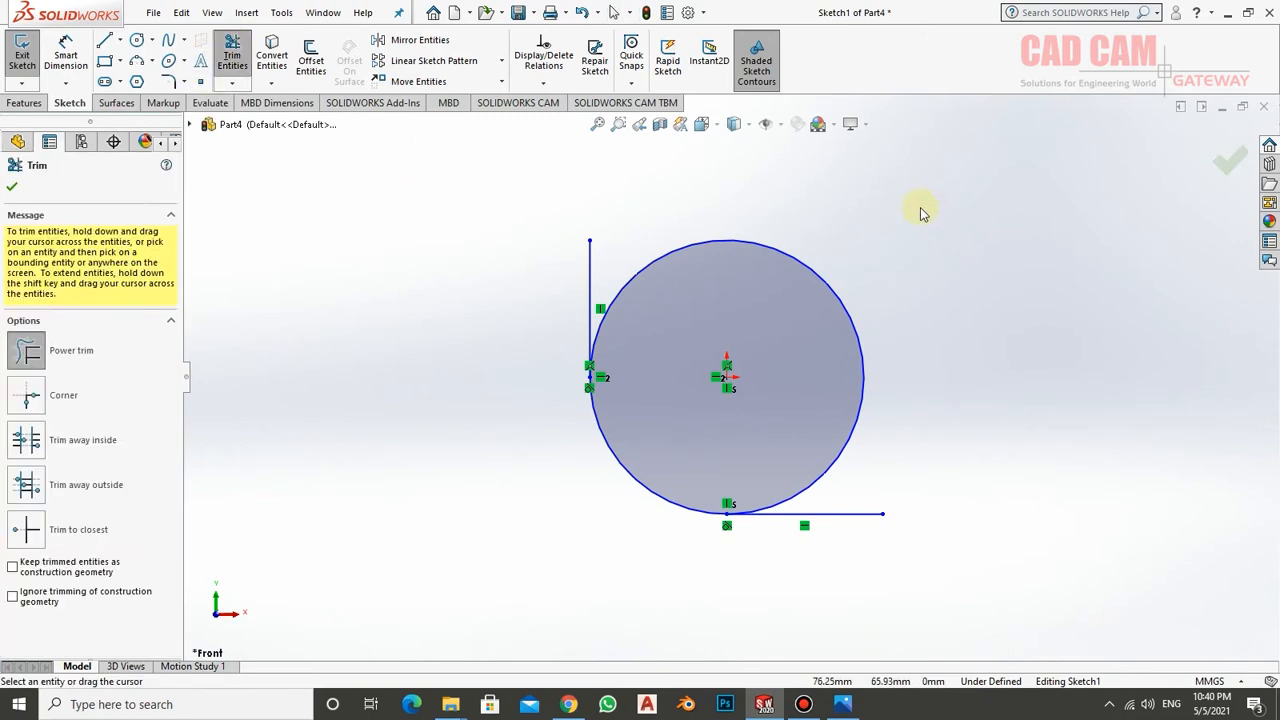
drag(920, 206, 829, 320)
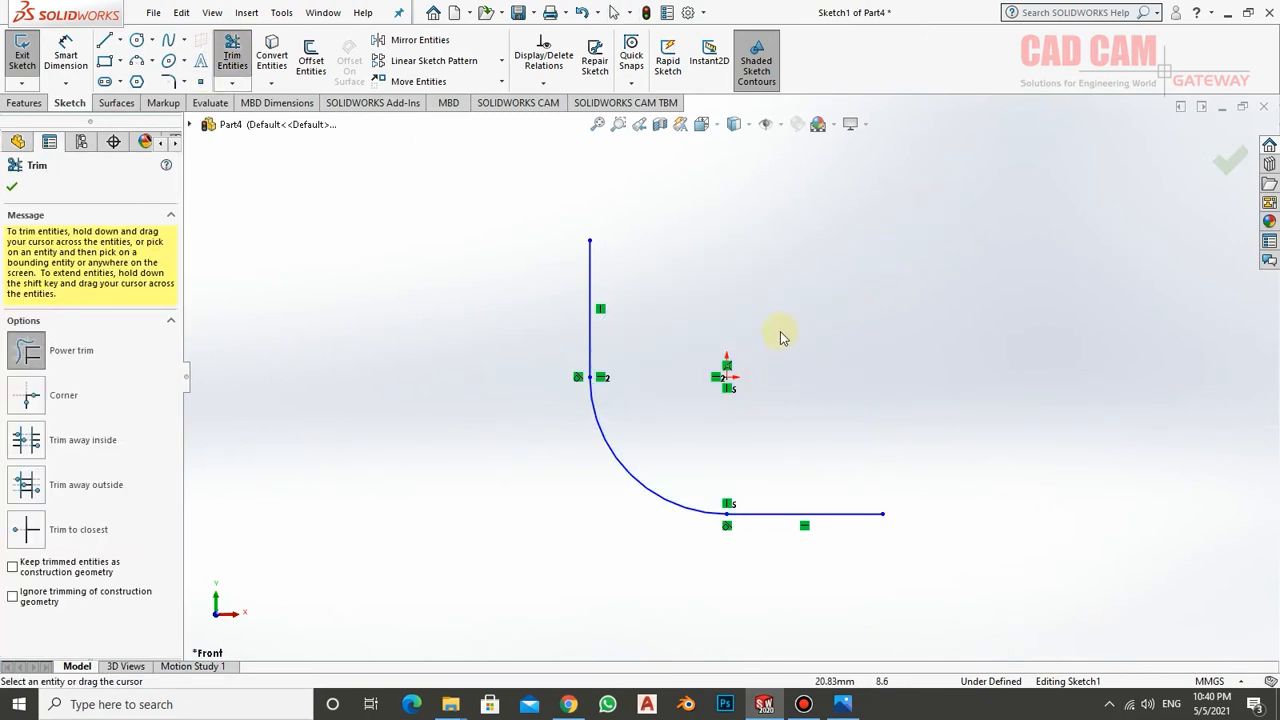
click(65, 55)
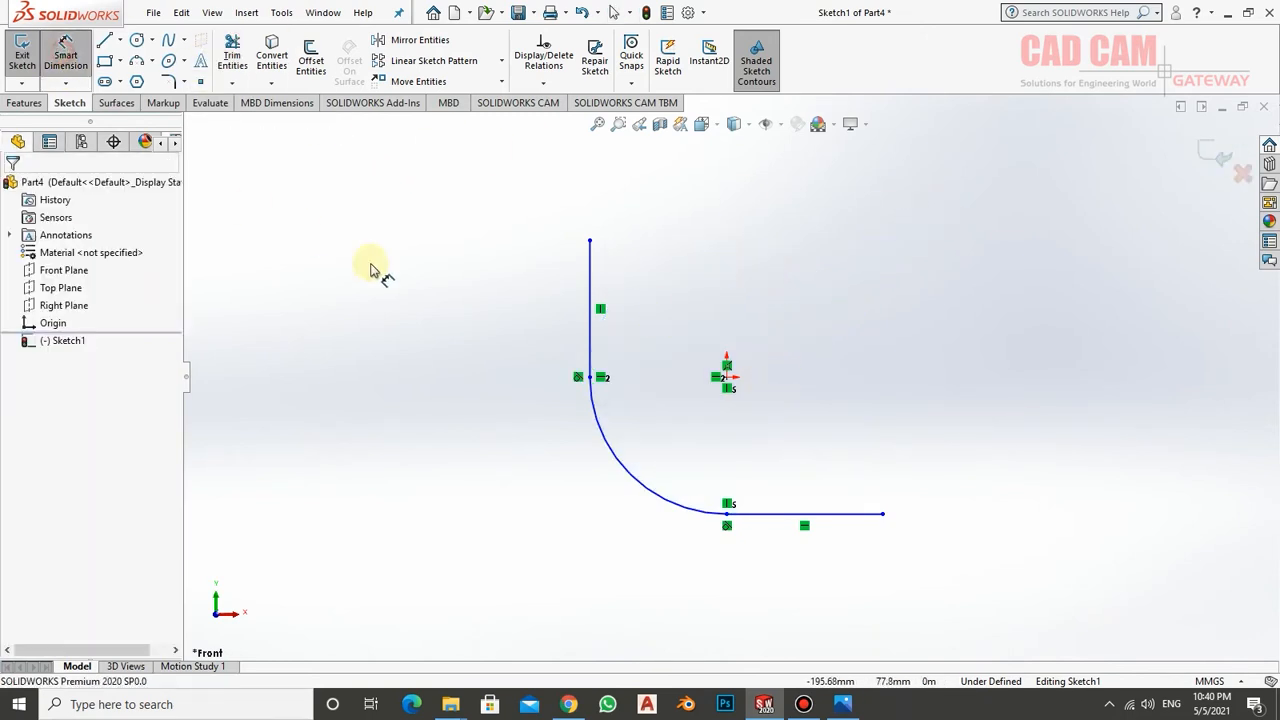
click(642, 483)
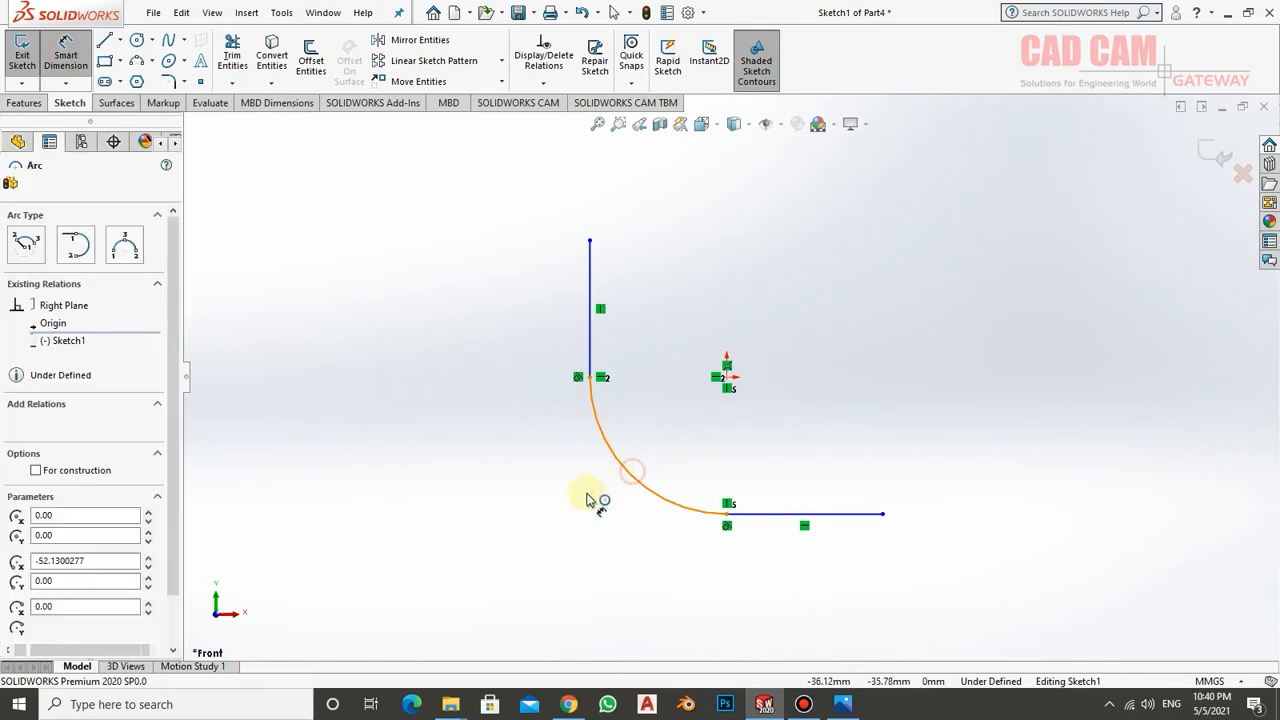
click(577, 505)
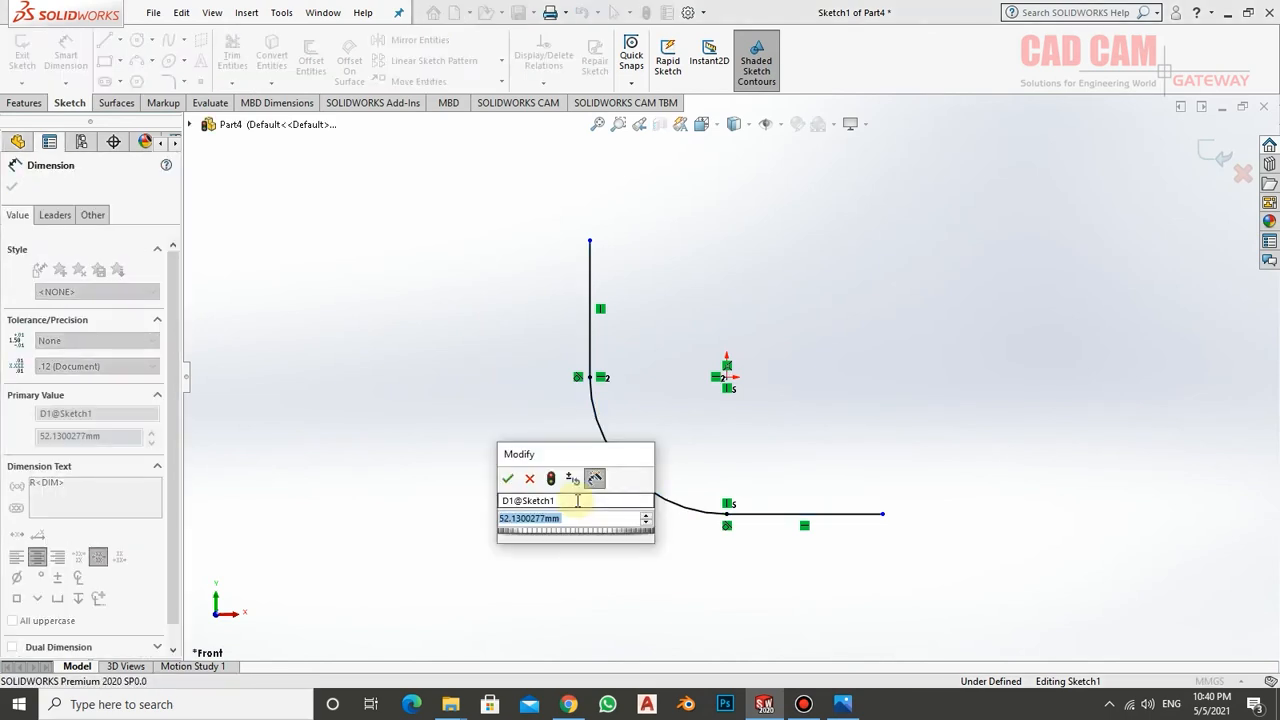
text(260)
key(Return)
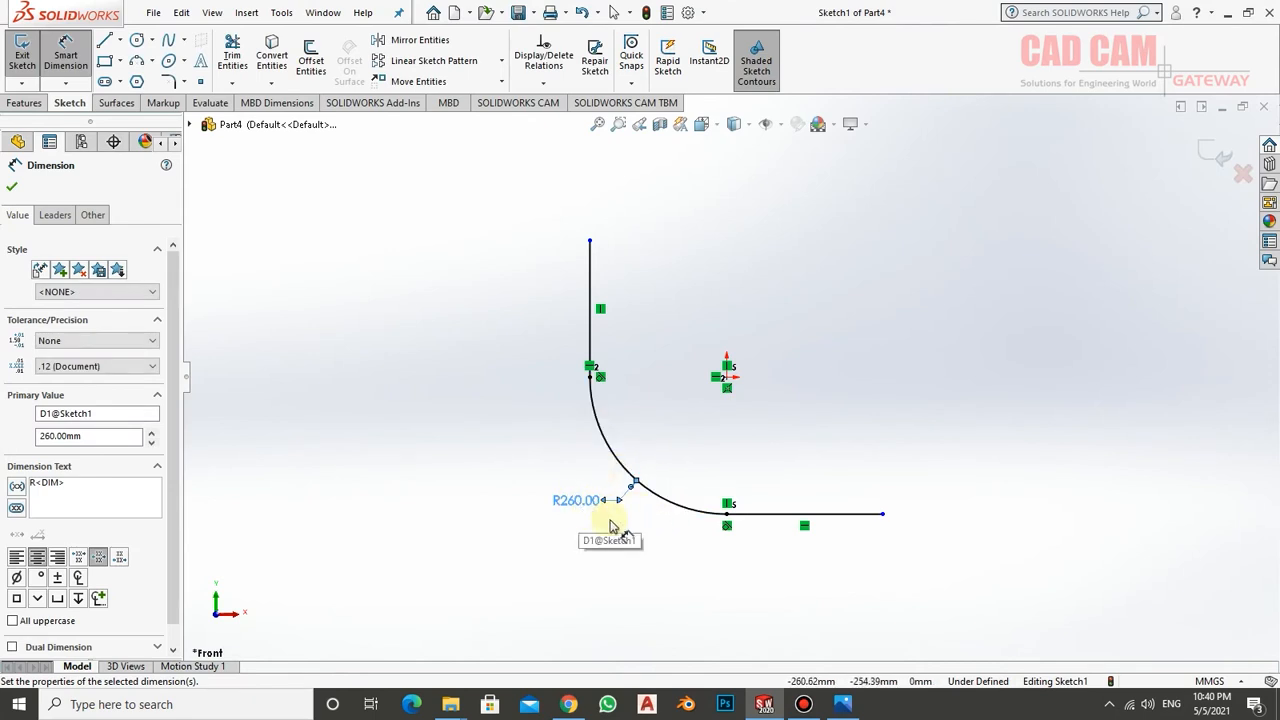
- Dimension the horizontal distance from the origin to the free end of the horizontal line as 150 mm
click(727, 377)
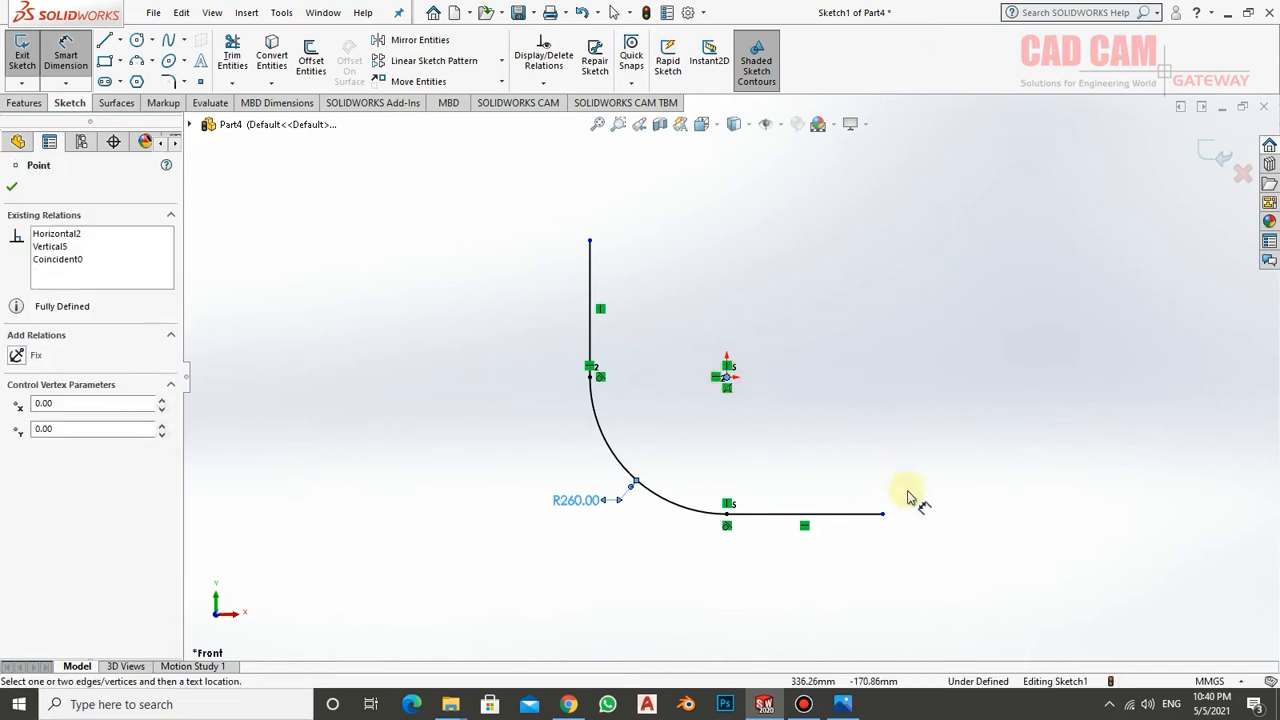
click(883, 514)
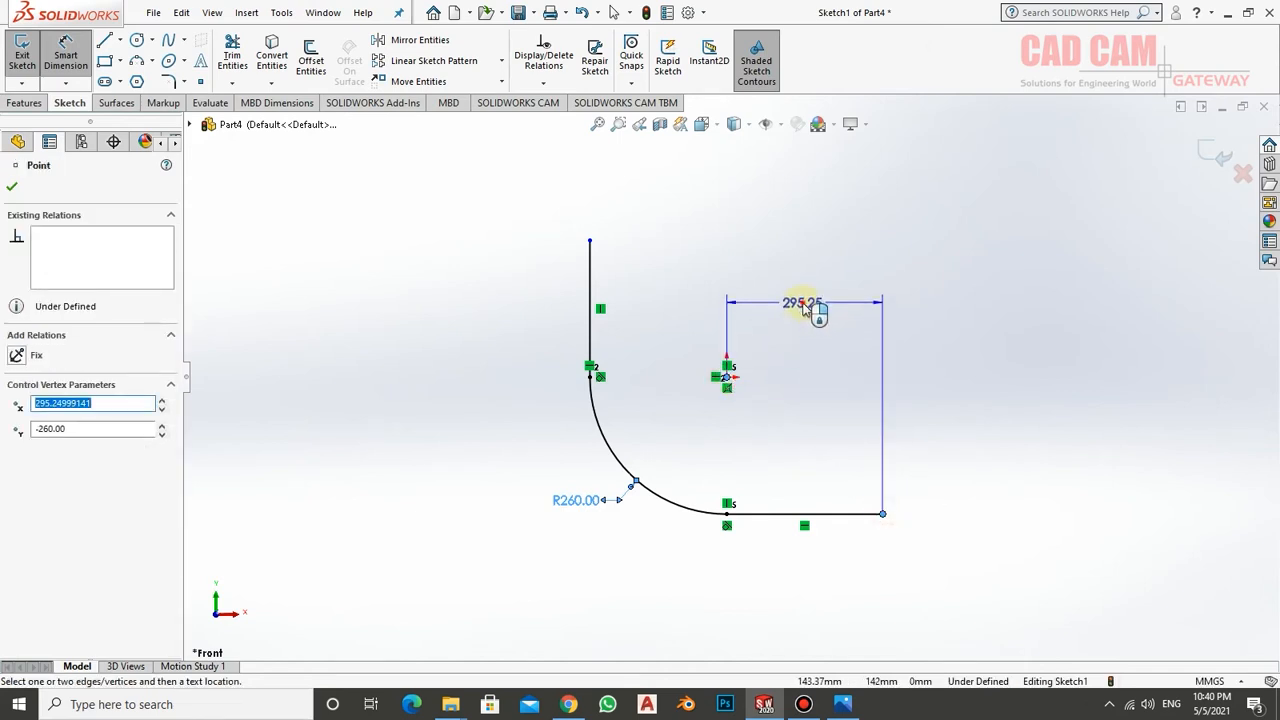
click(804, 309)
text(150)
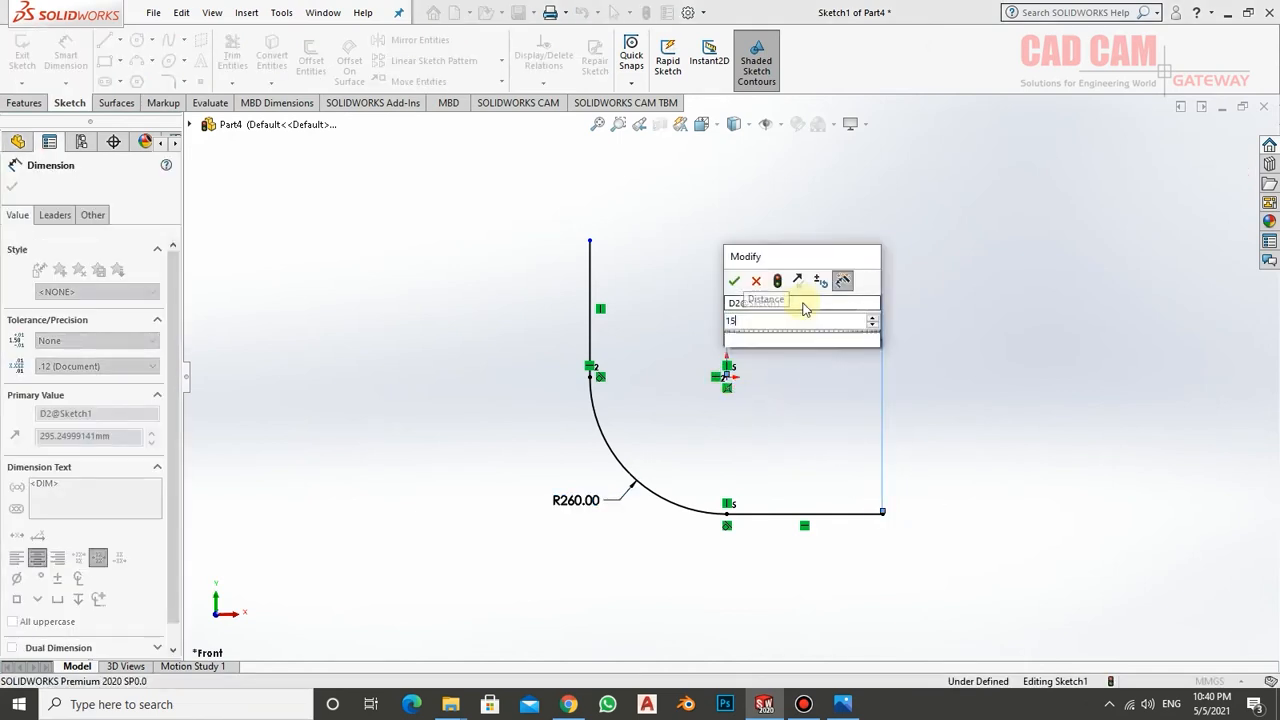
key(Return)
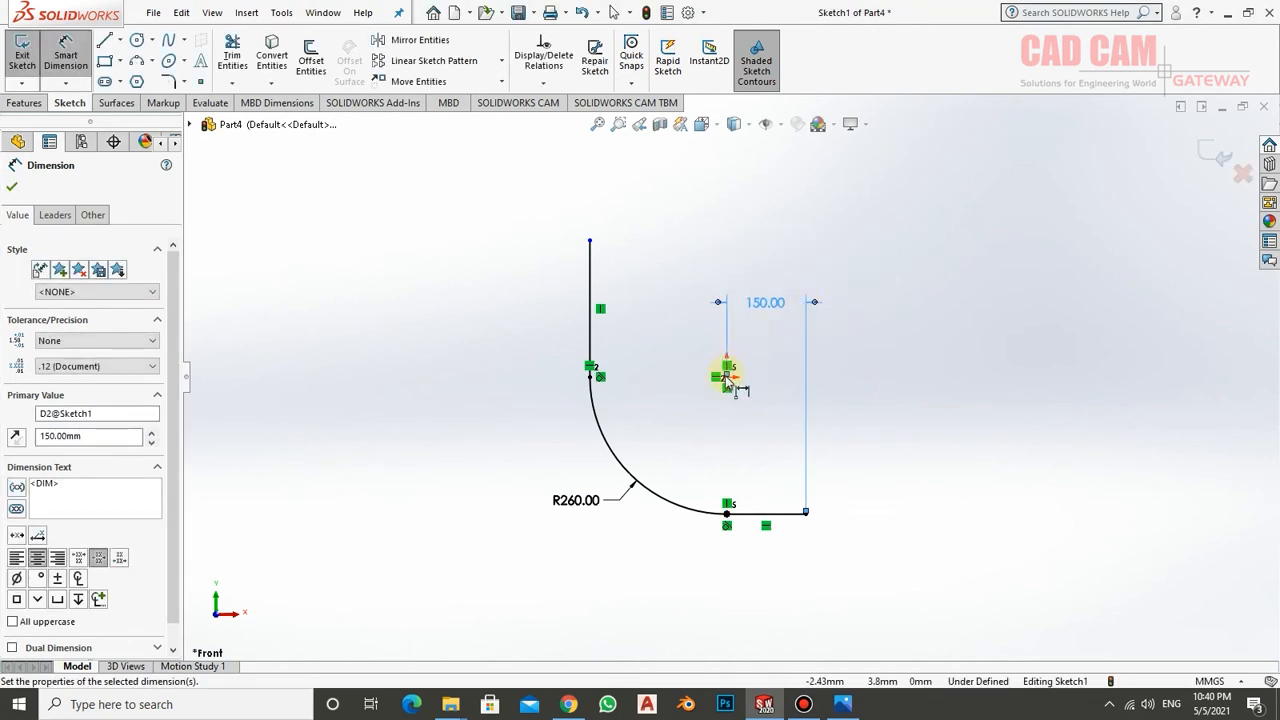
- Dimension the vertical distance from the origin to the upper end of the vertical line as 150 mm and exit the path sketch
click(727, 376)
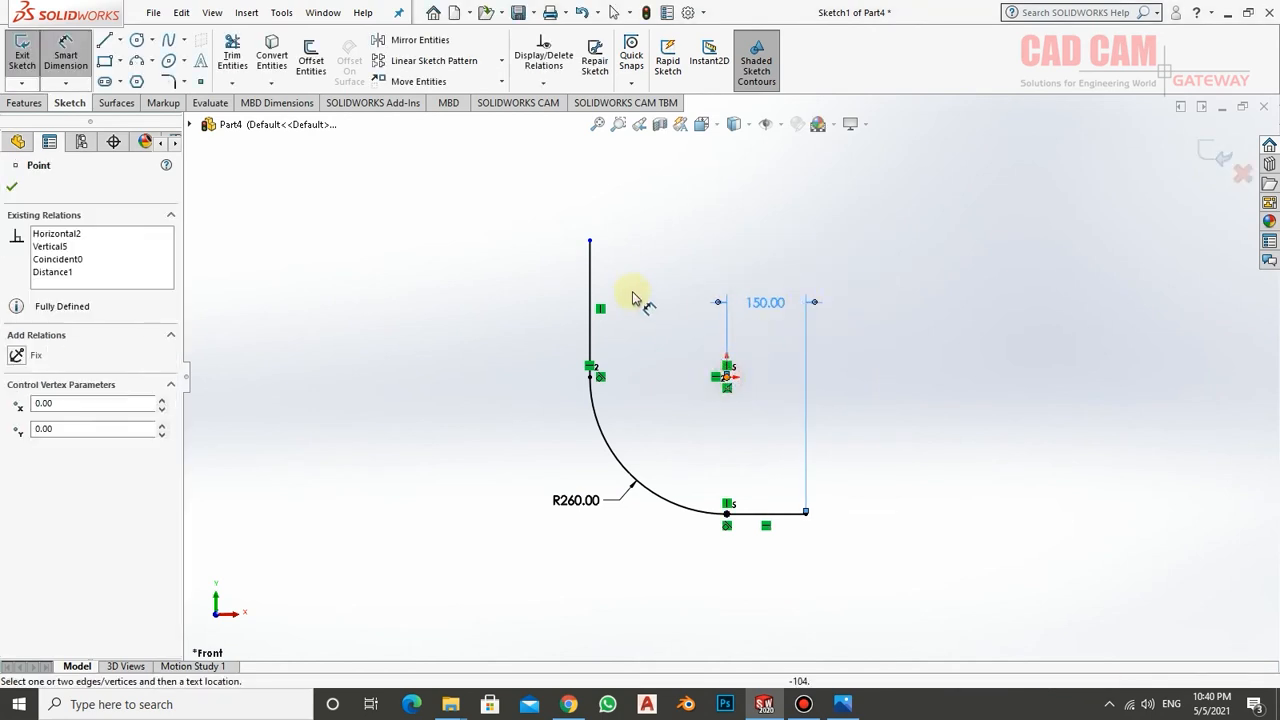
click(591, 243)
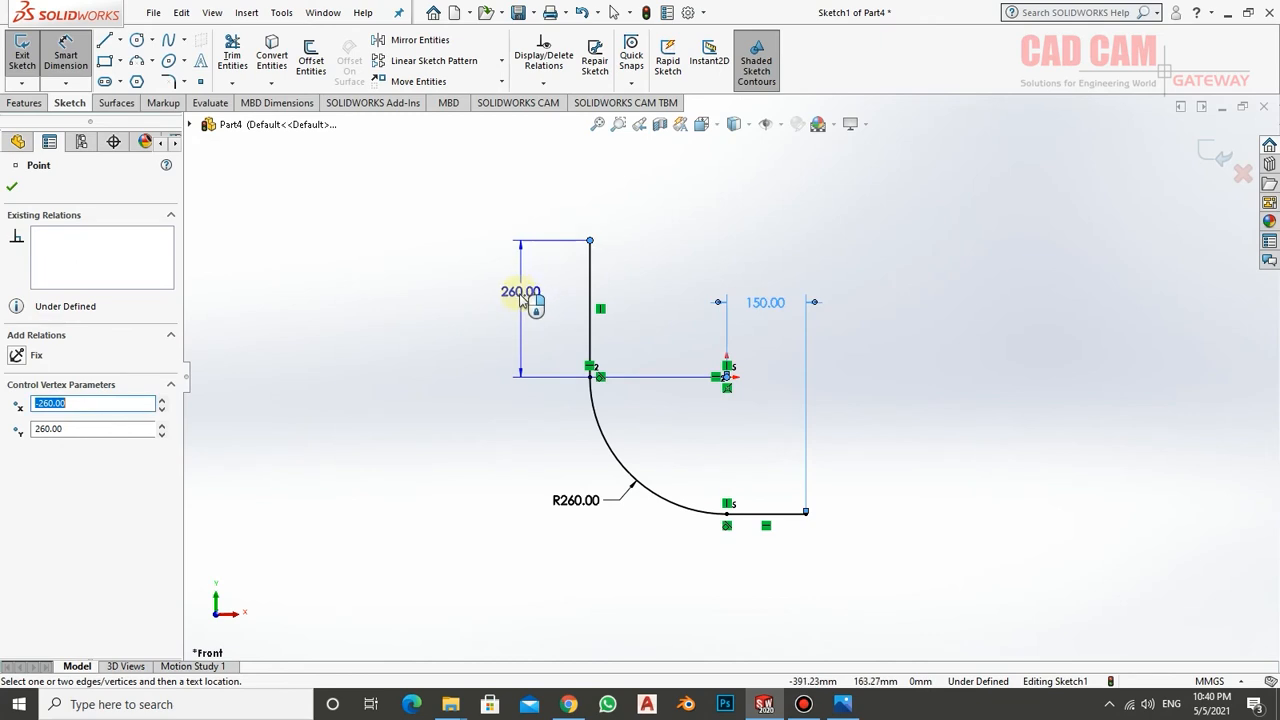
click(528, 296)
text(15)
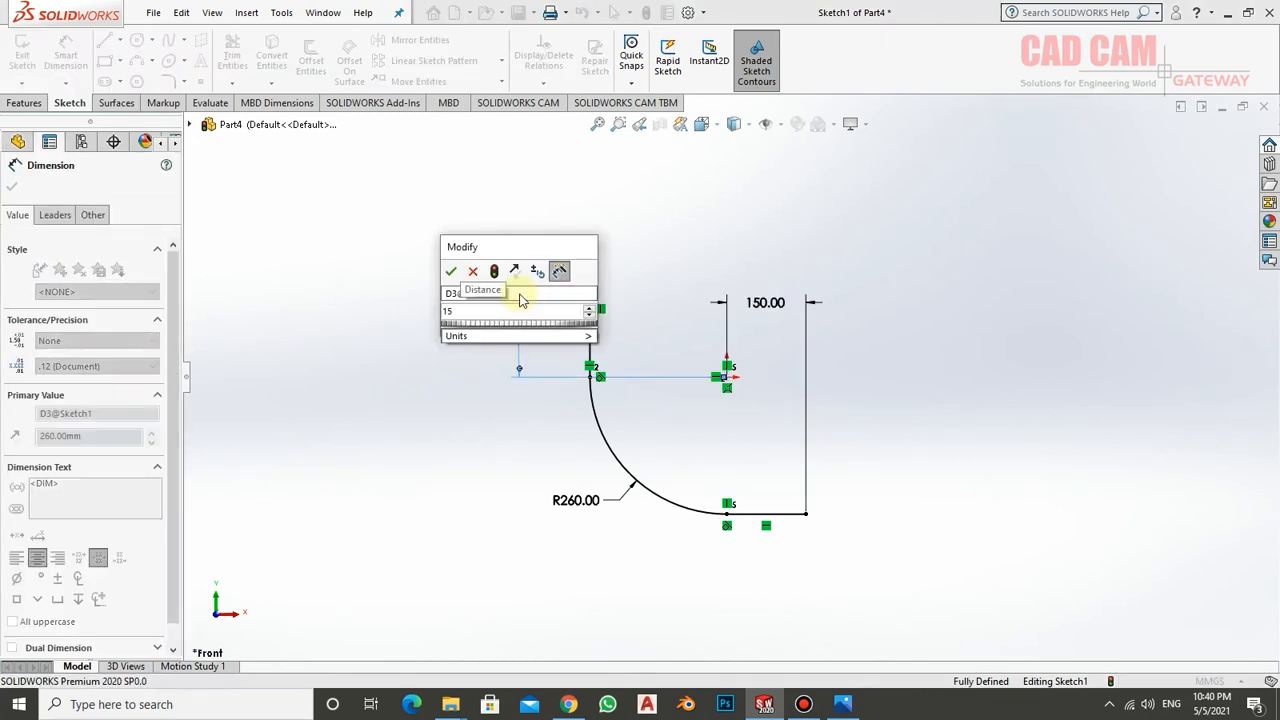
text(0)
key(Return)
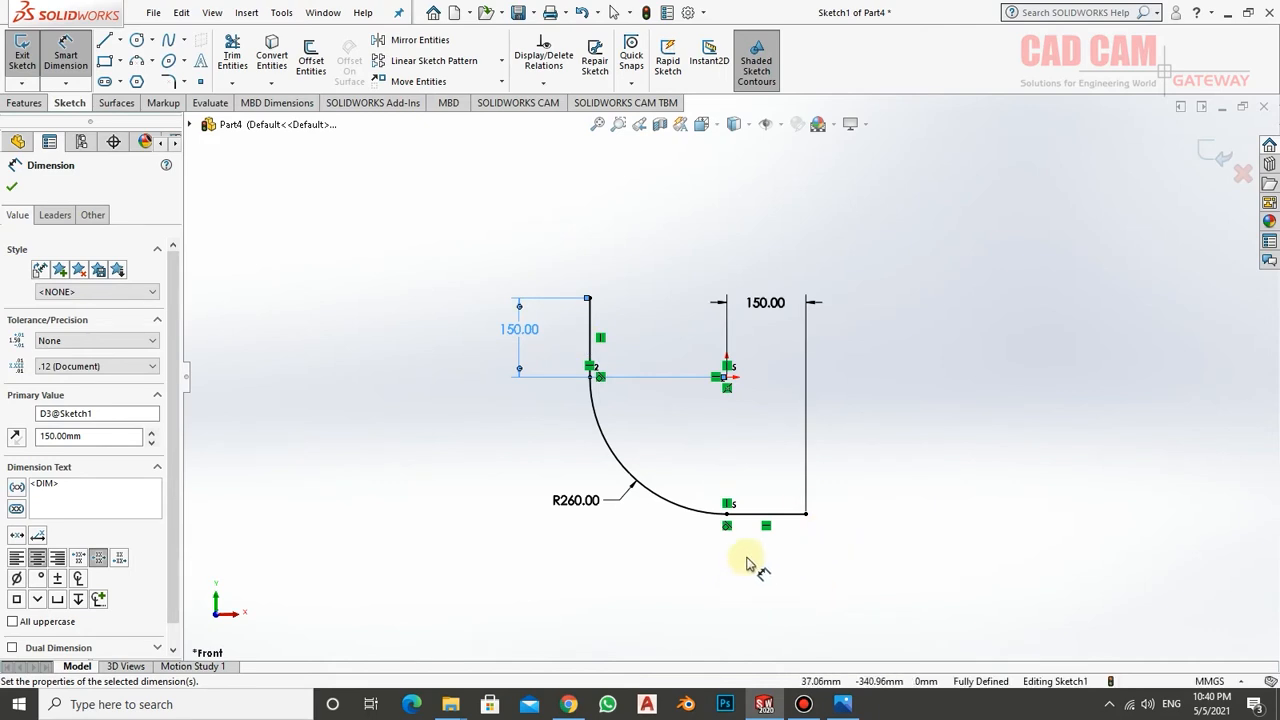
click(22, 60)
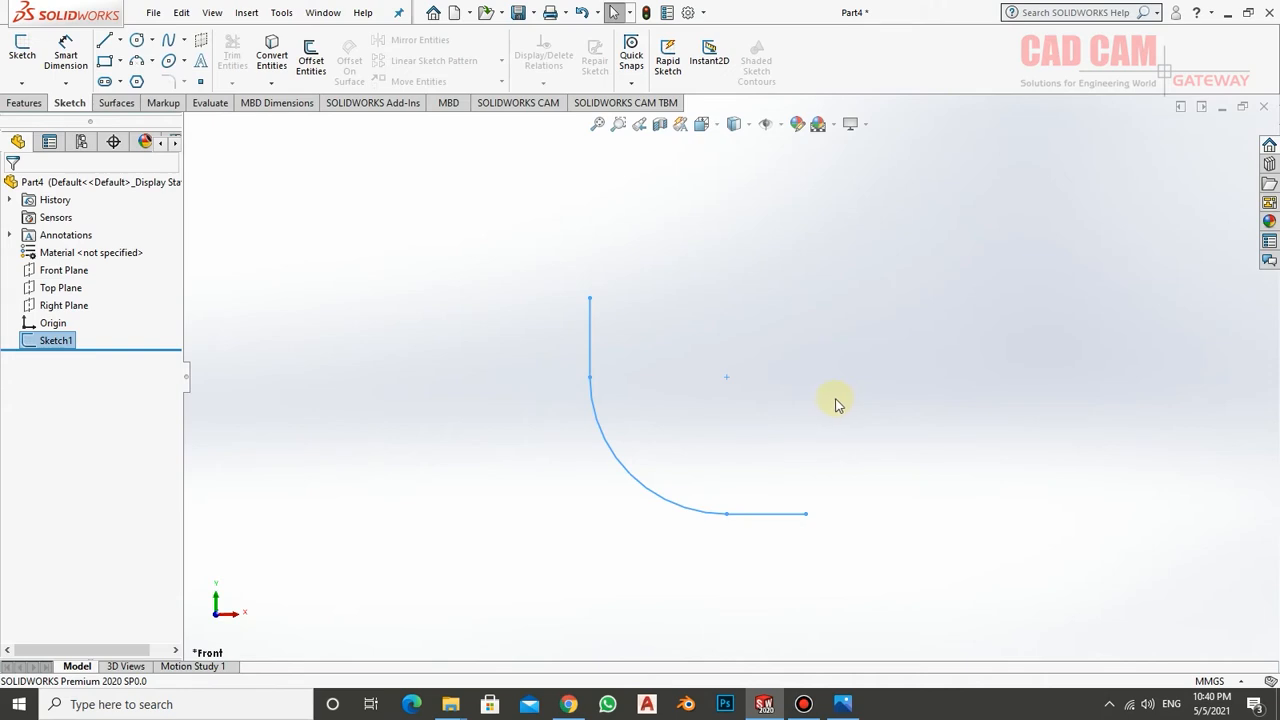
- Start a new sketch on the Right Plane and orient the view normal to it
mouse_move(722, 428)
middle_down()
mouse_move(691, 446)
mouse_move(769, 431)
middle_up()
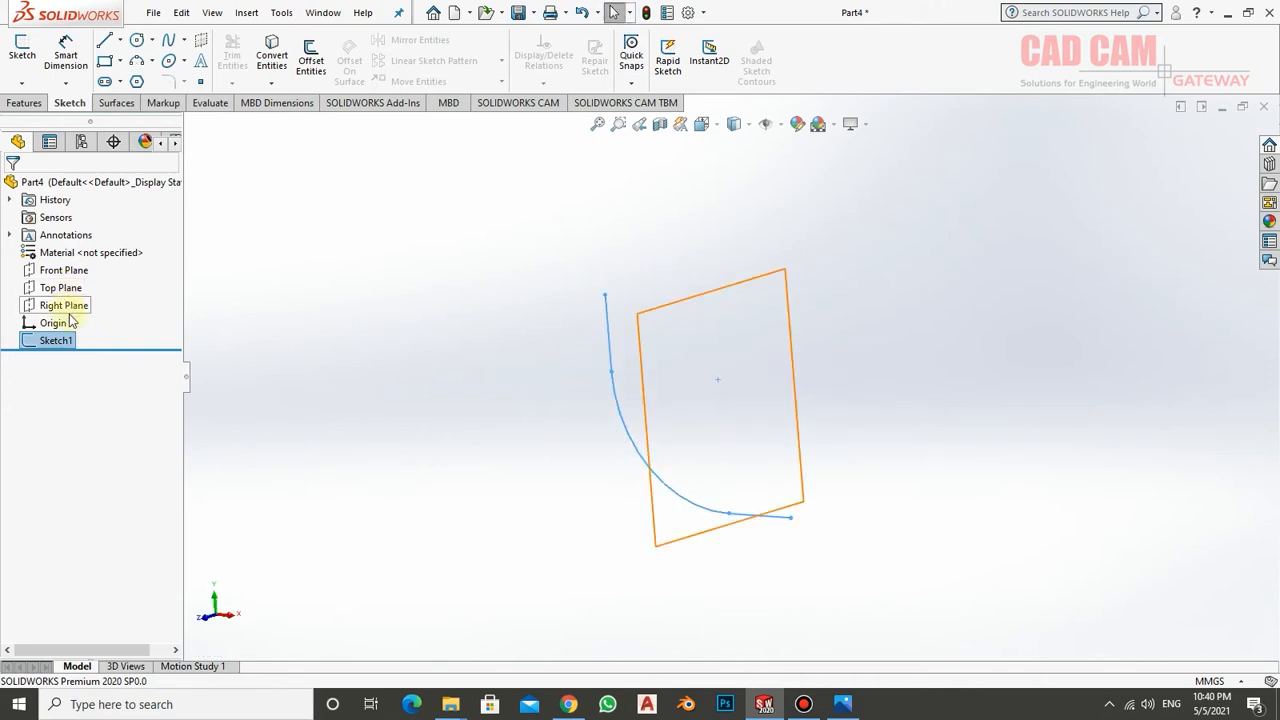
middle_drag(737, 503, 750, 508)
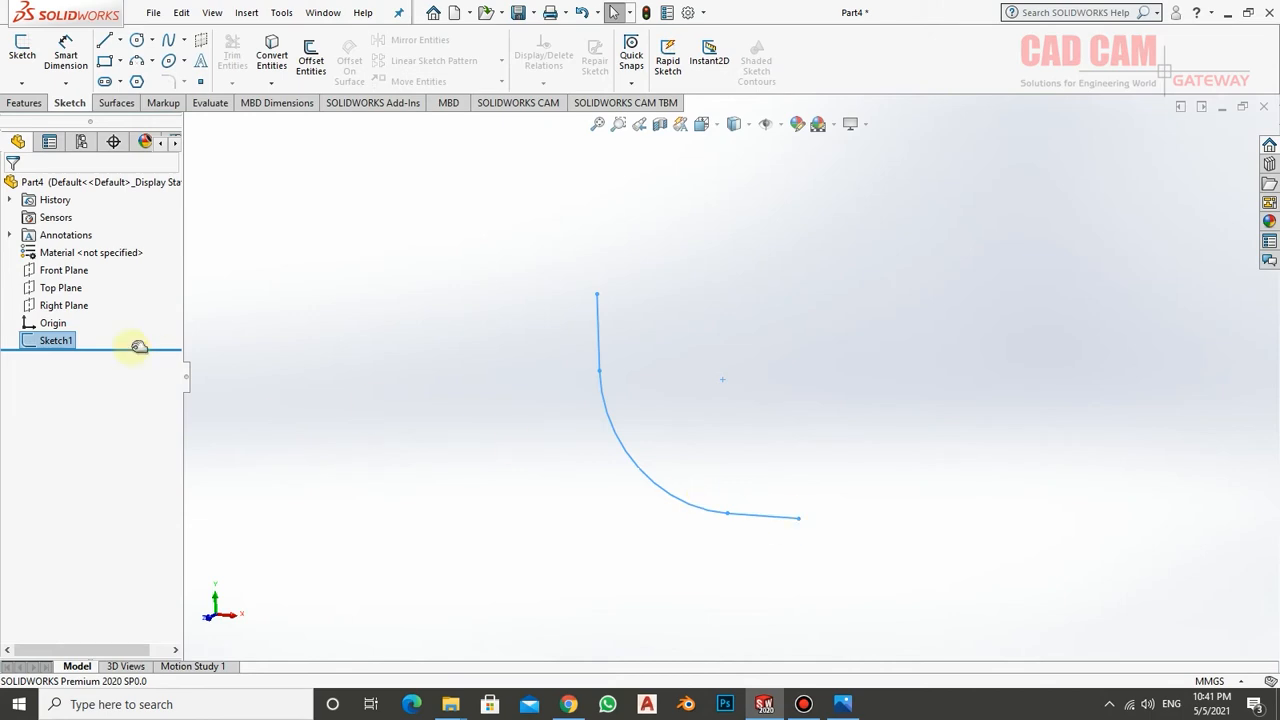
click(52, 306)
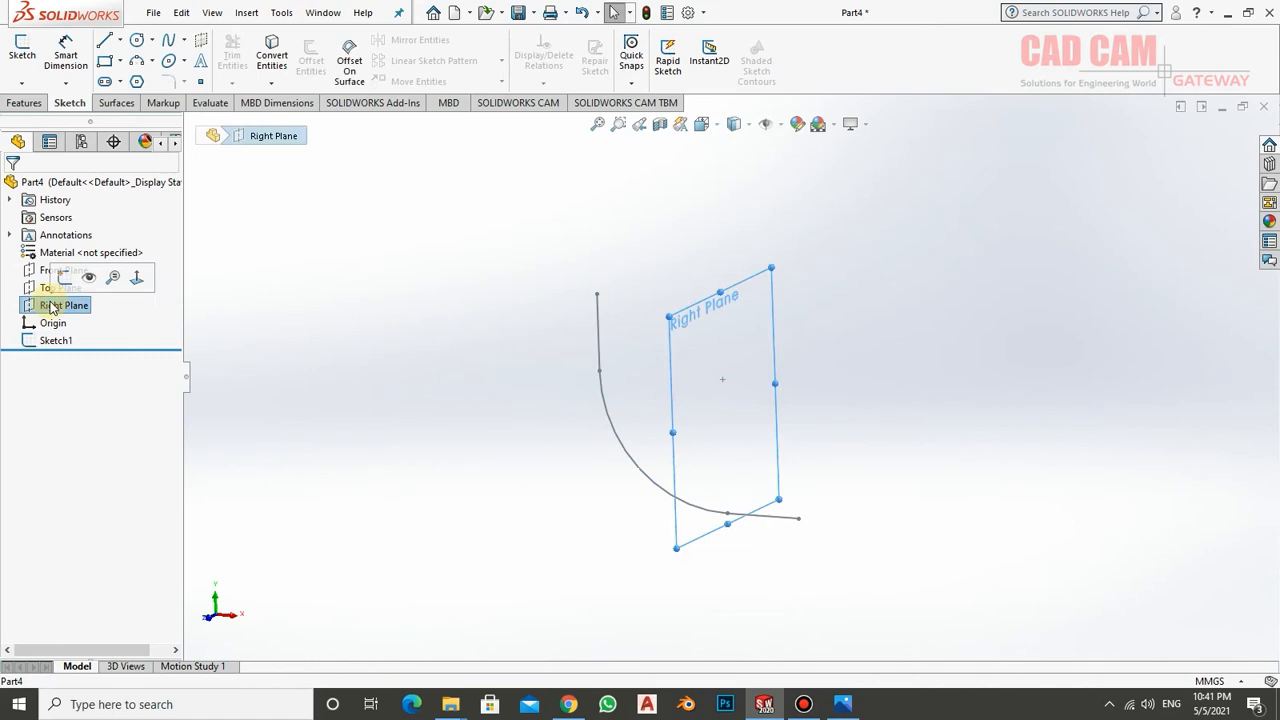
click(65, 277)
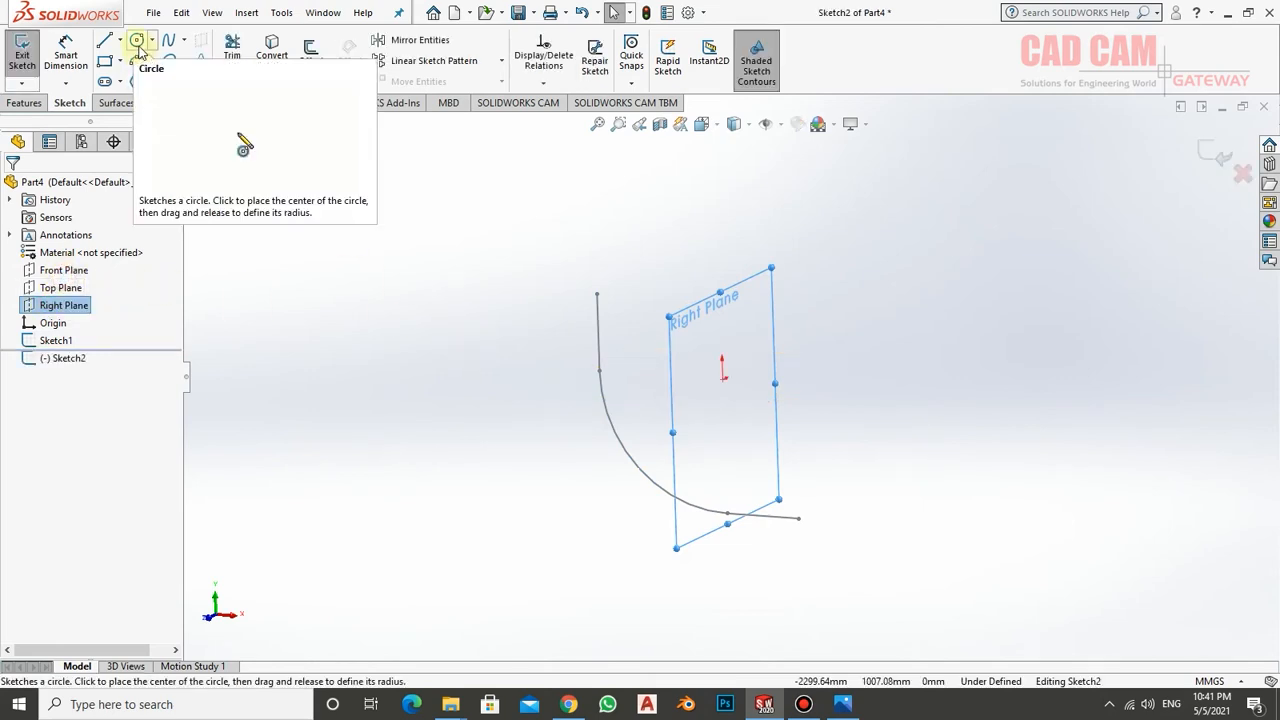
right_click(72, 358)
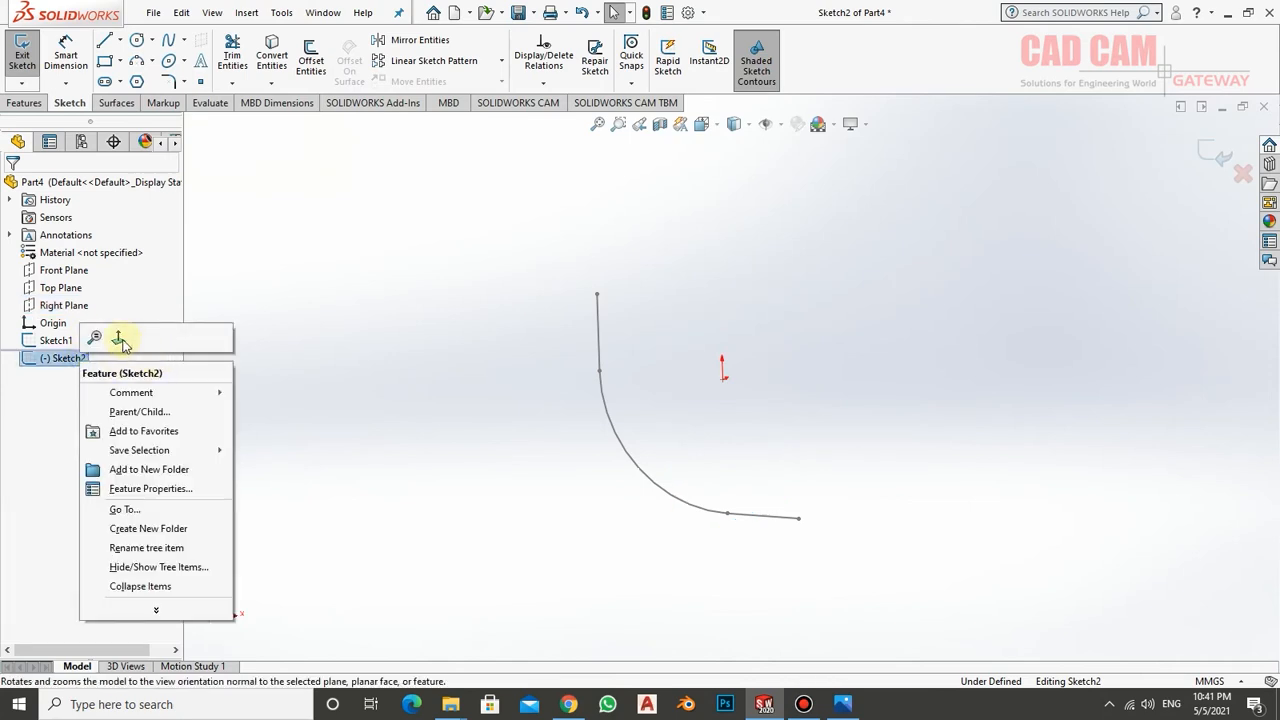
click(119, 340)
mouse_move(697, 363)
middle_down()
mouse_move(708, 360)
mouse_move(694, 371)
mouse_move(763, 520)
mouse_move(769, 489)
middle_up()
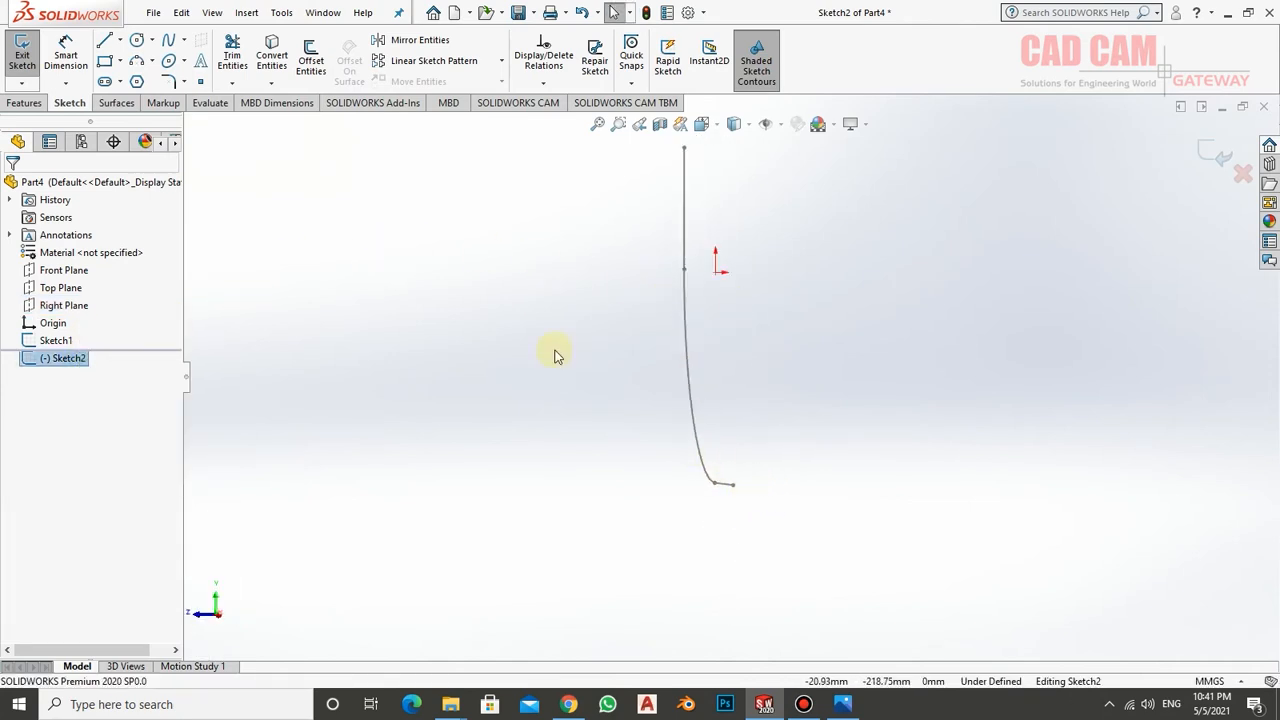
- Draw two concentric circles centred where the path's arc meets the horizontal line, the inner one about 174 mm in radius
click(137, 39)
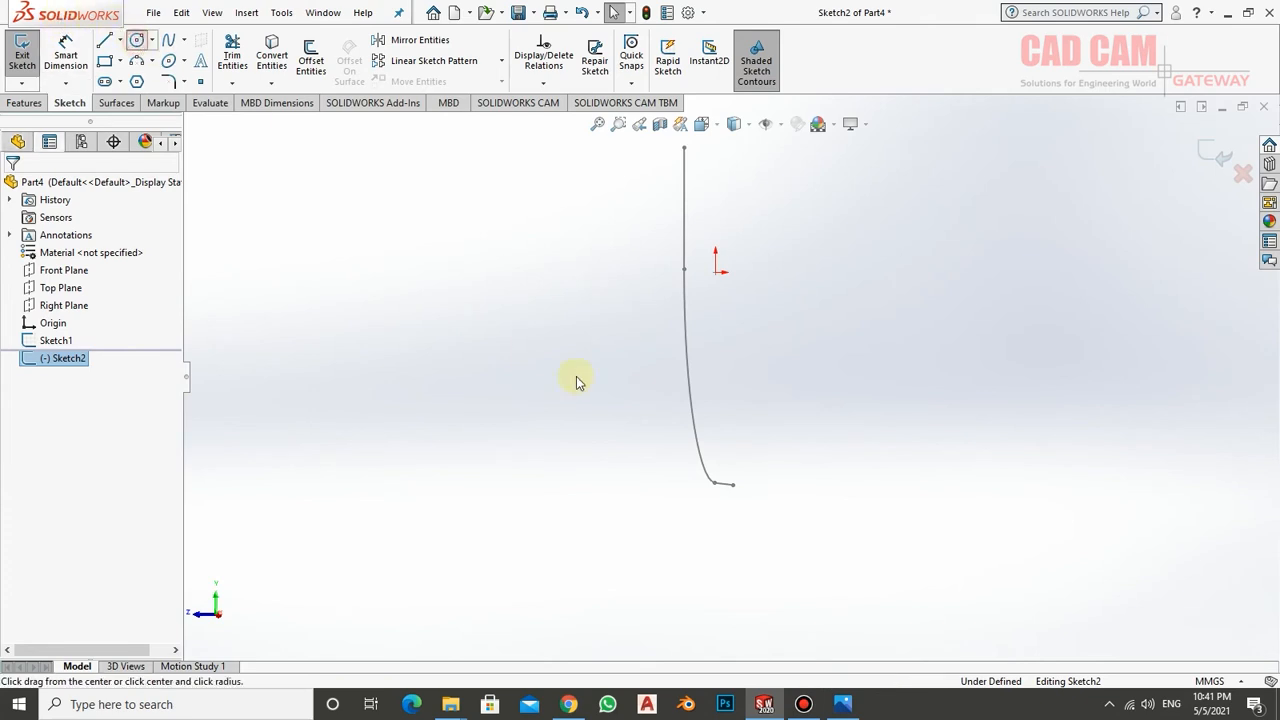
click(715, 483)
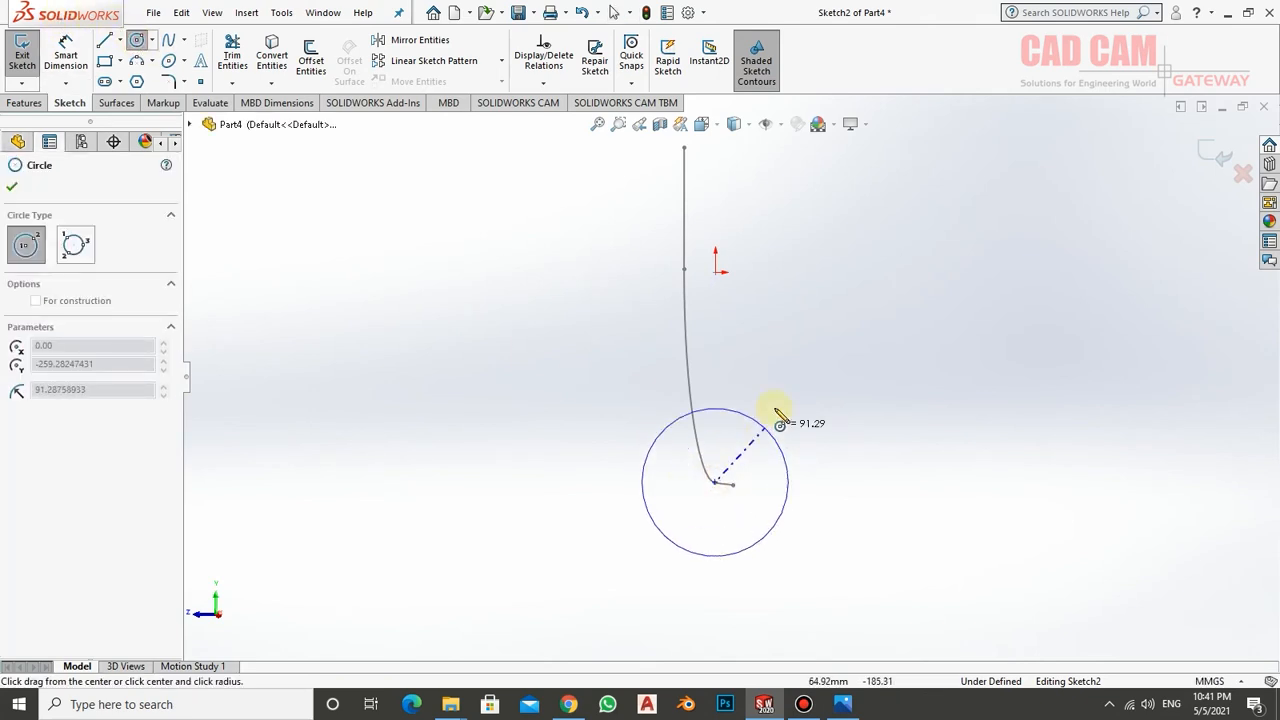
click(799, 313)
click(715, 482)
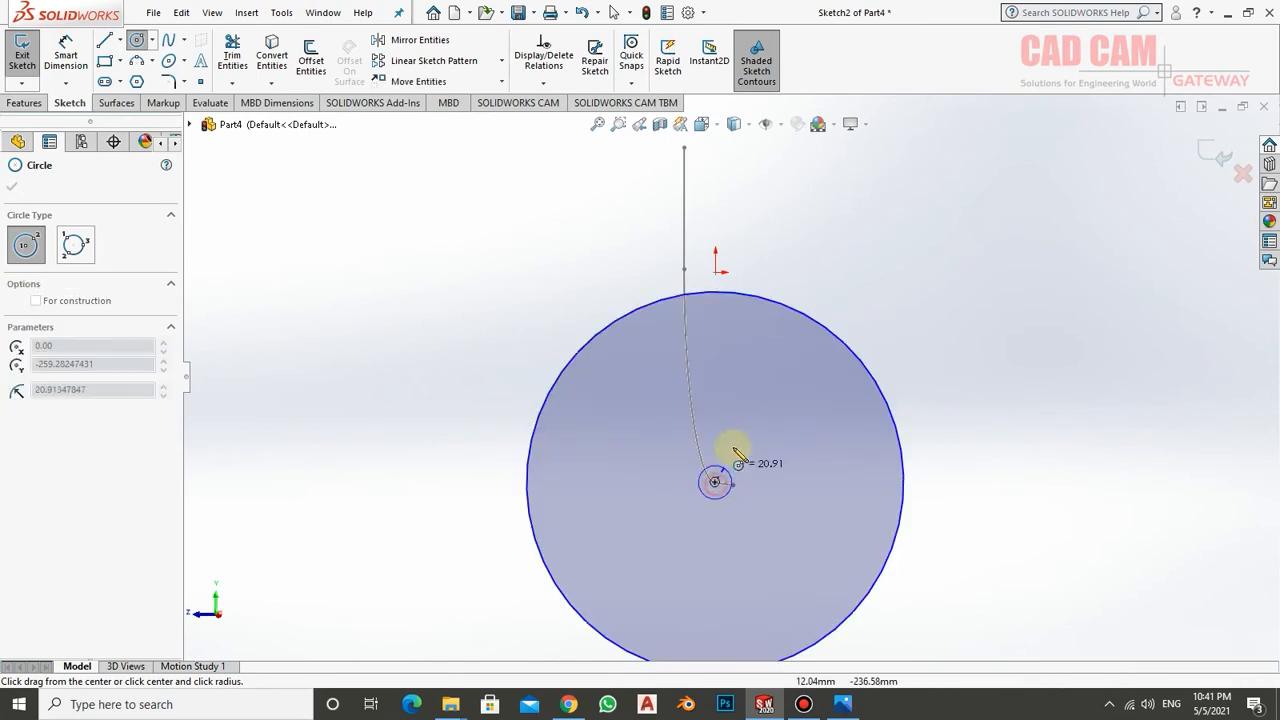
click(790, 364)
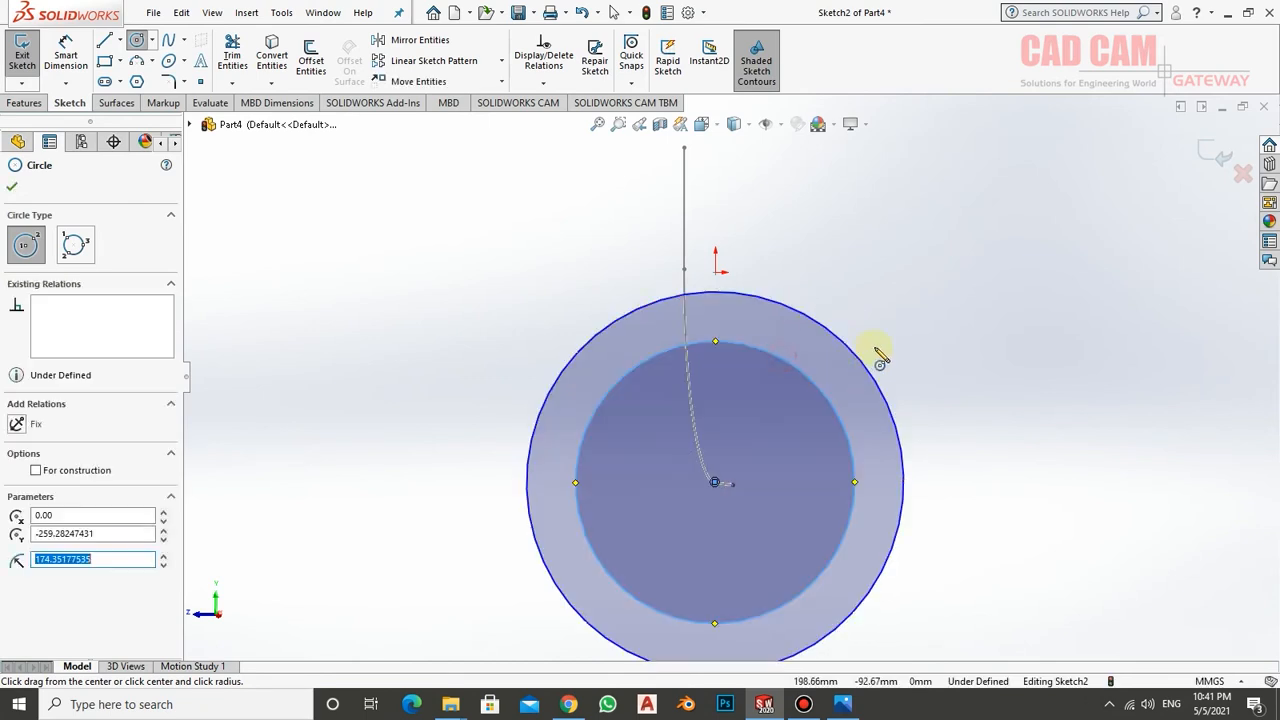
- Dimension the inner circle's diameter as 210 mm
click(65, 55)
click(809, 377)
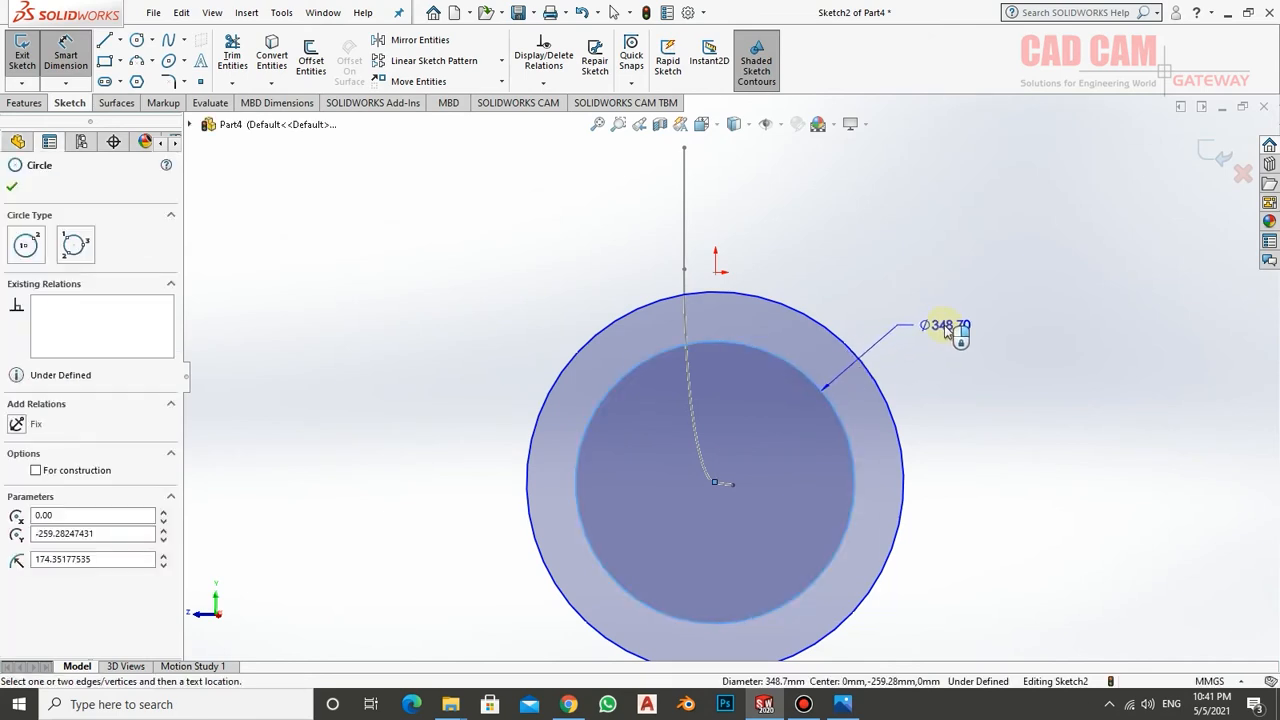
click(945, 329)
text(210)
key(Return)
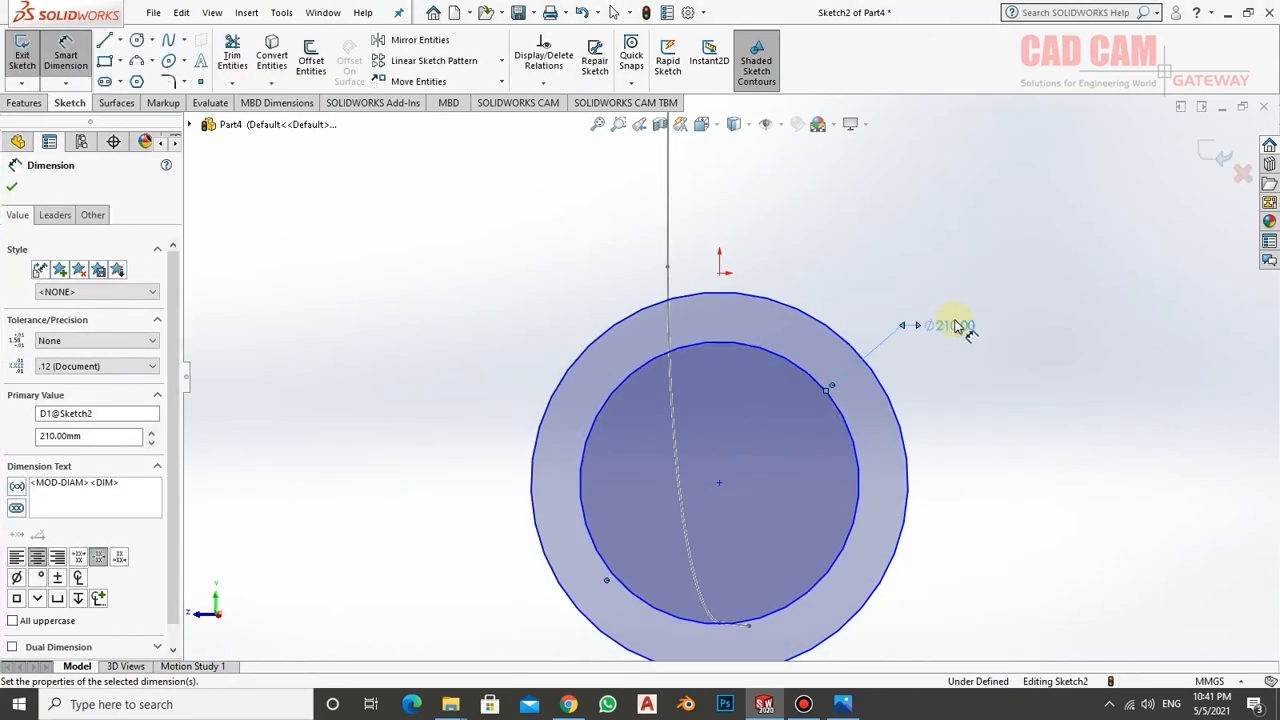
- Dimension the outer circle's diameter as 290 mm and exit the profile sketch
click(848, 343)
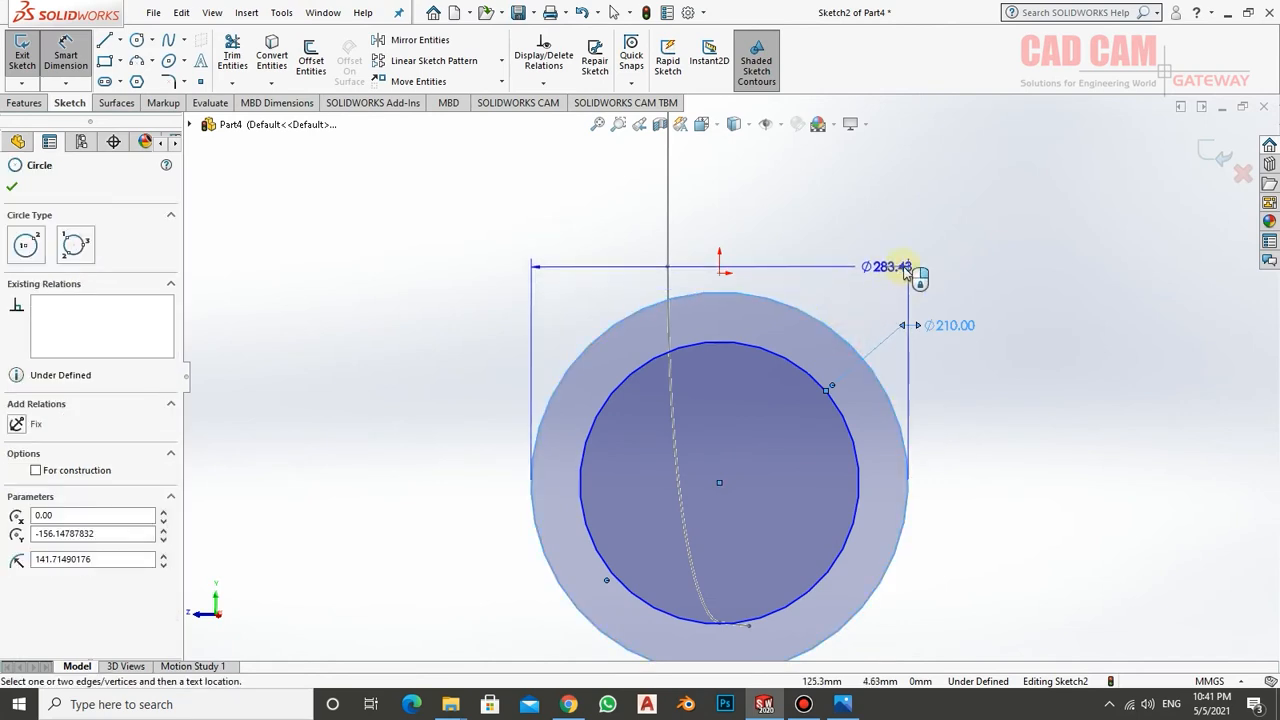
click(980, 262)
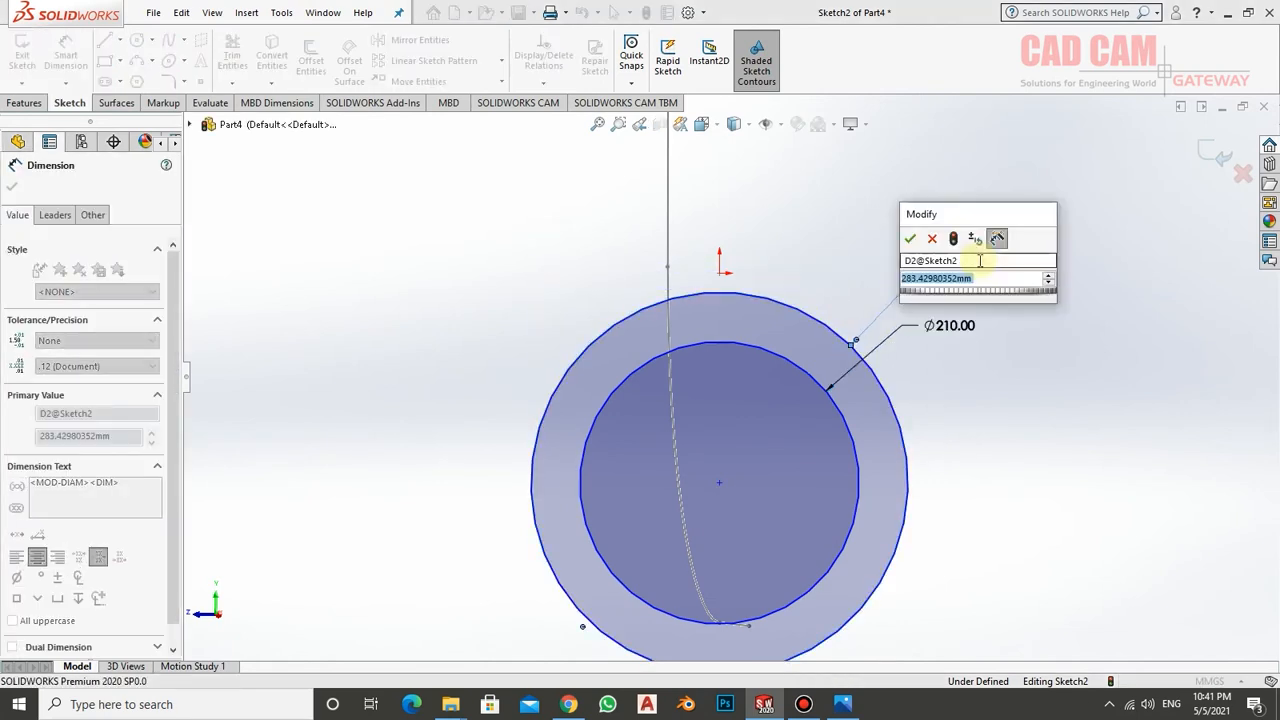
text(290)
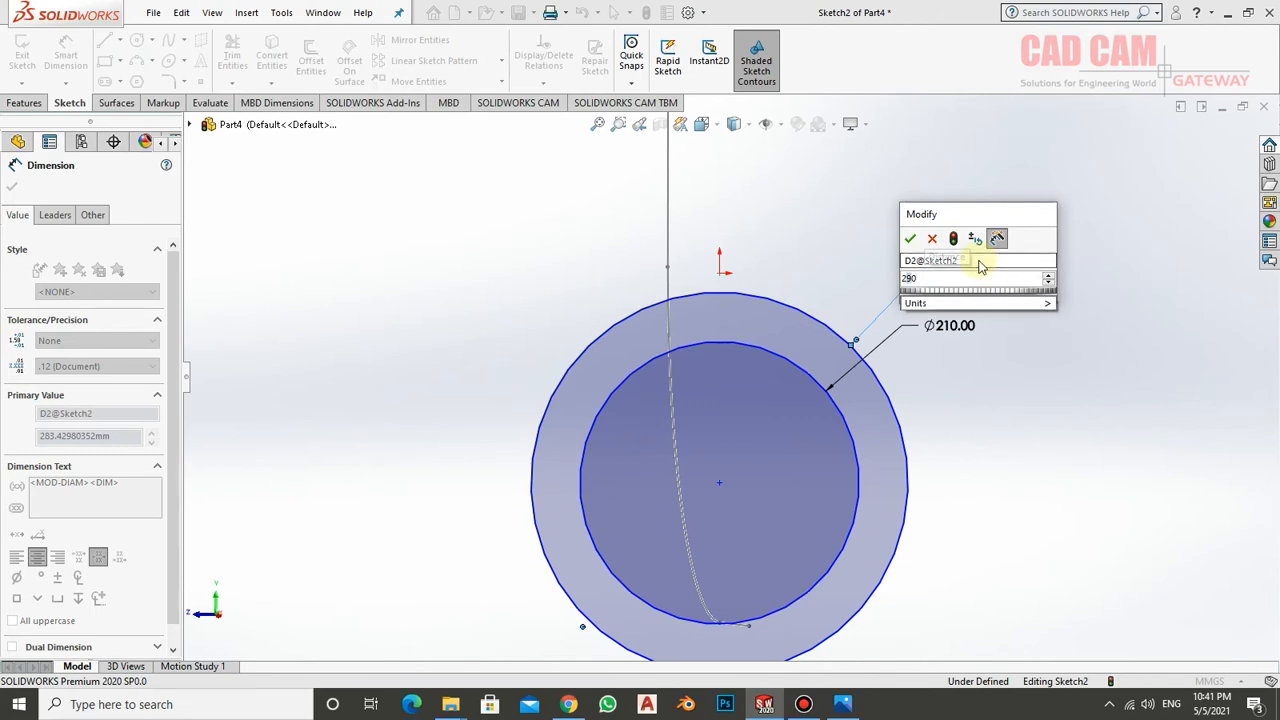
key(Return)
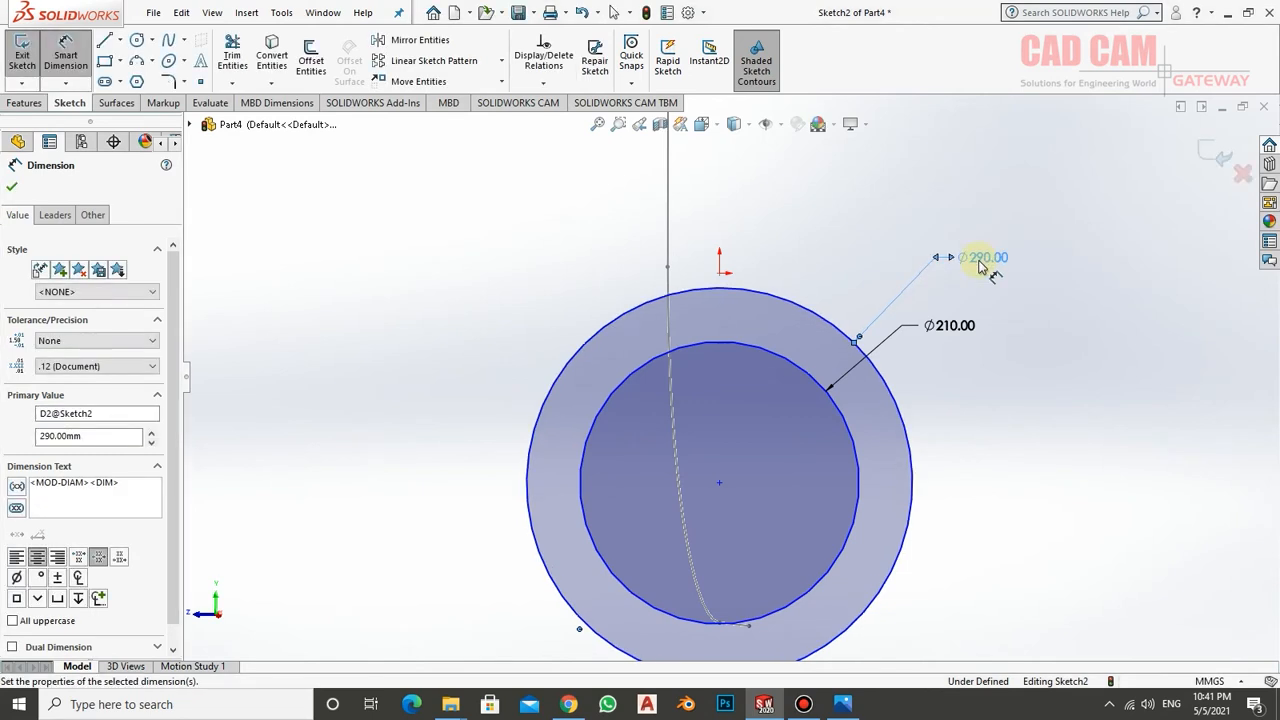
scroll(857, 400, up, 5)
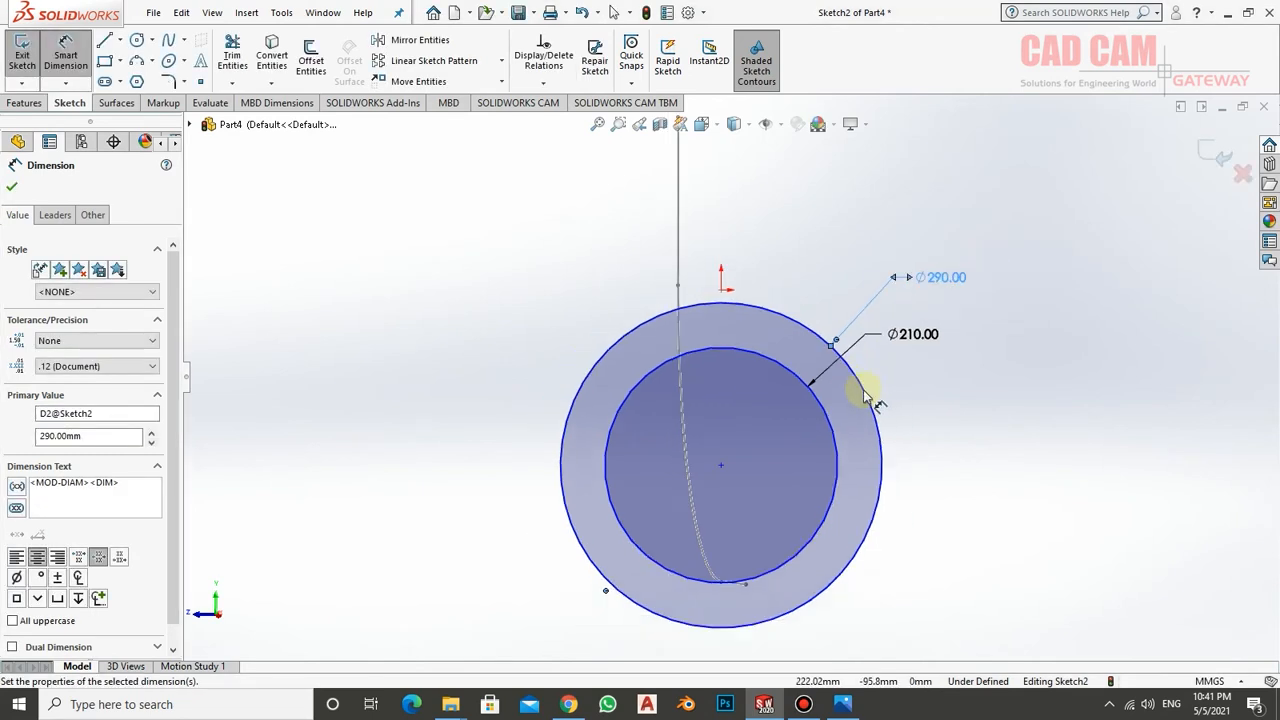
middle_drag(794, 371, 894, 394)
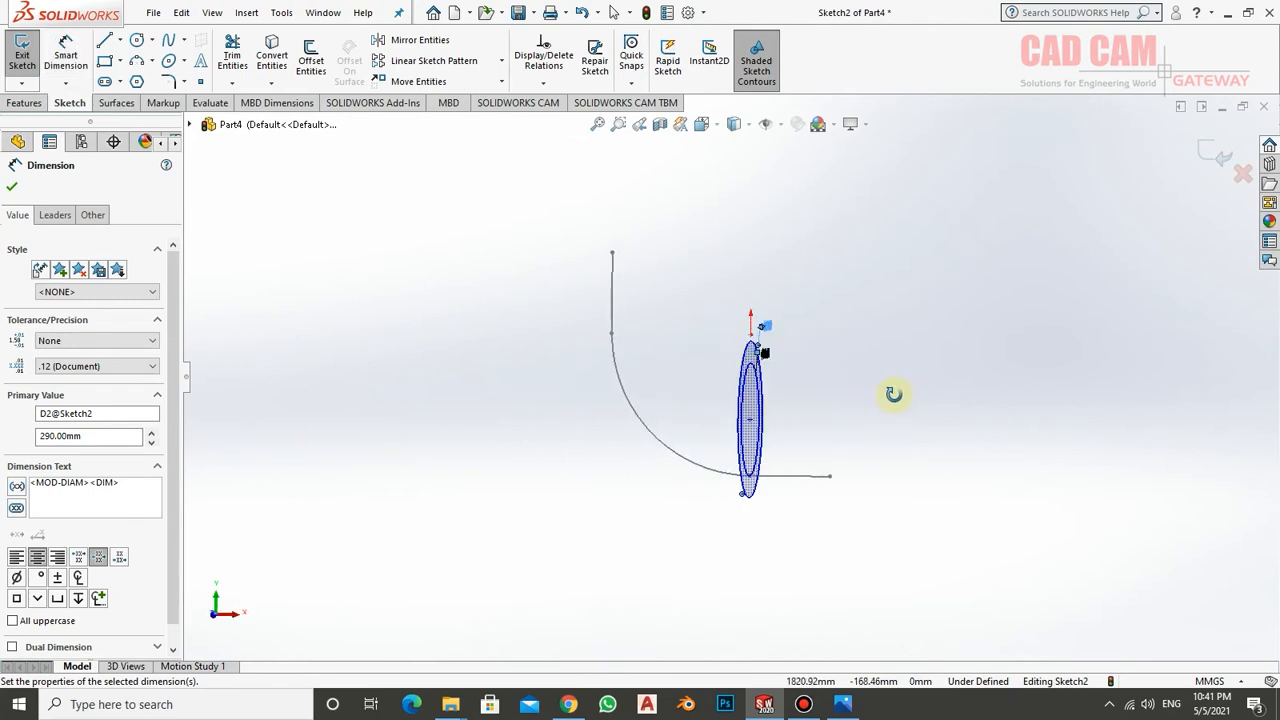
click(22, 55)
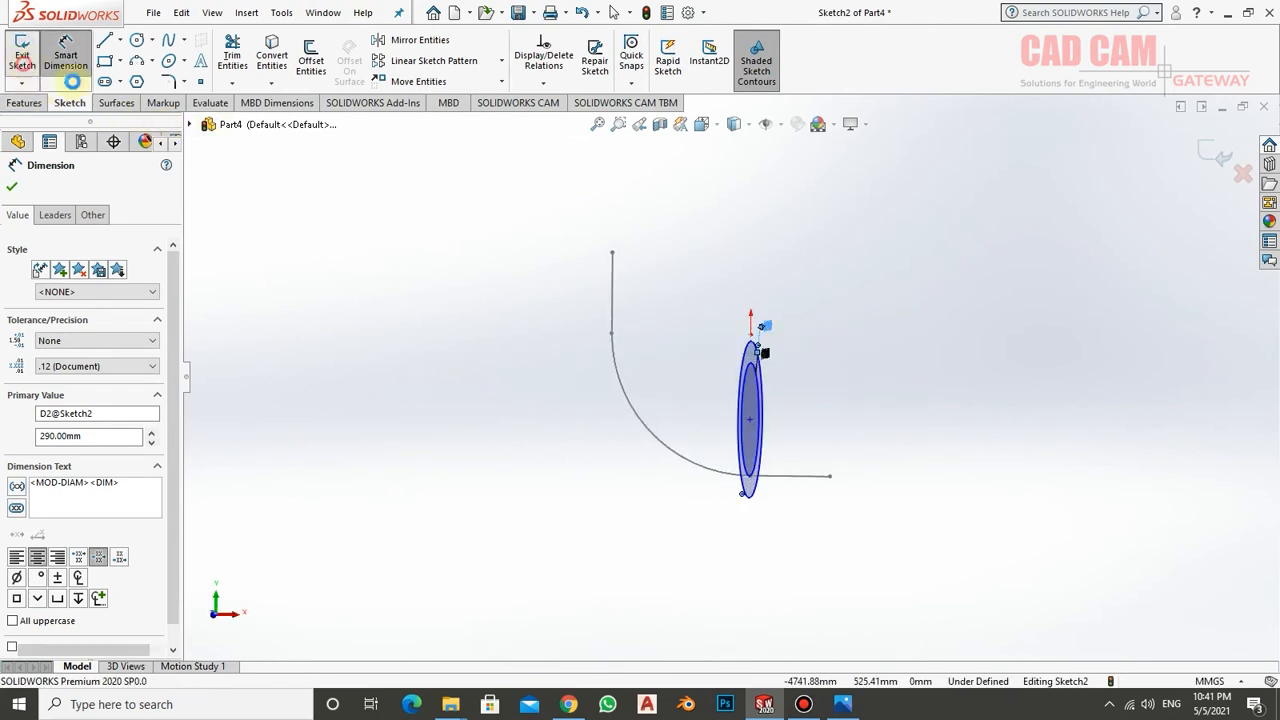
click(578, 290)
mouse_move(614, 451)
middle_down()
mouse_move(686, 391)
mouse_move(747, 391)
mouse_move(703, 383)
mouse_move(689, 397)
middle_up()
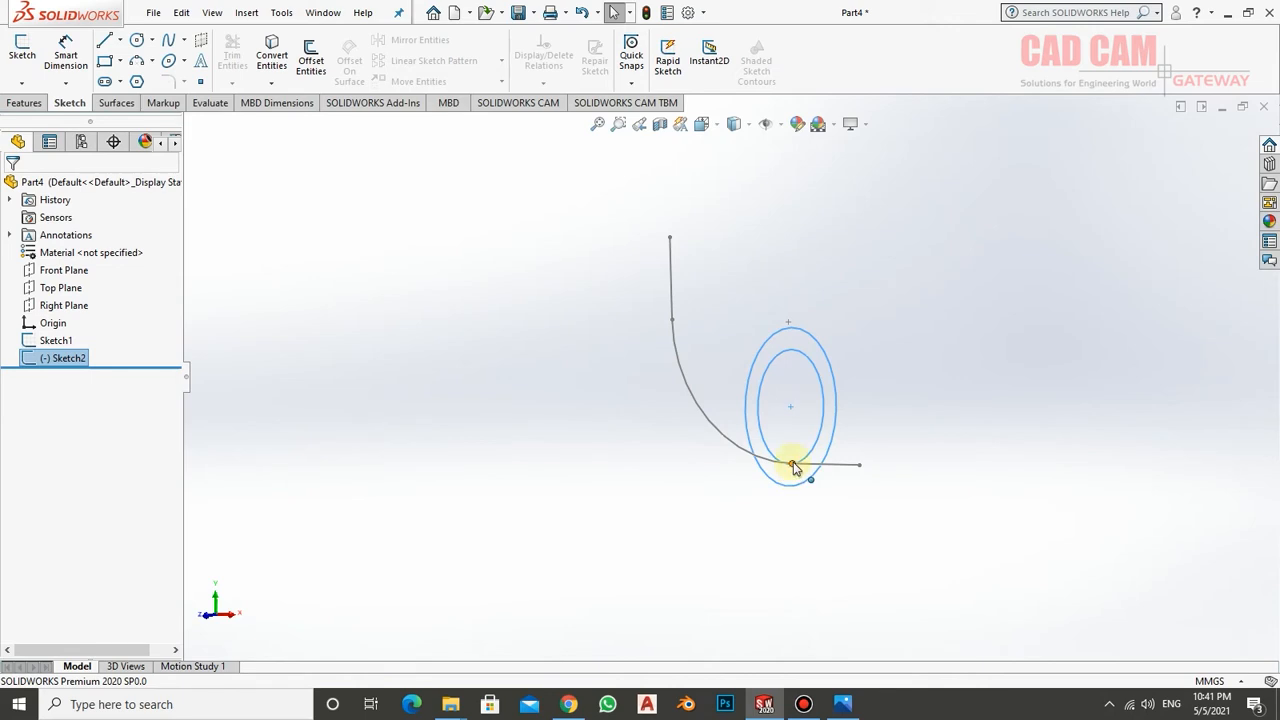
- Reopen the profile sketch and make the circles' shared centre coincident with the path point joining the arc and the horizontal line
right_click(58, 357)
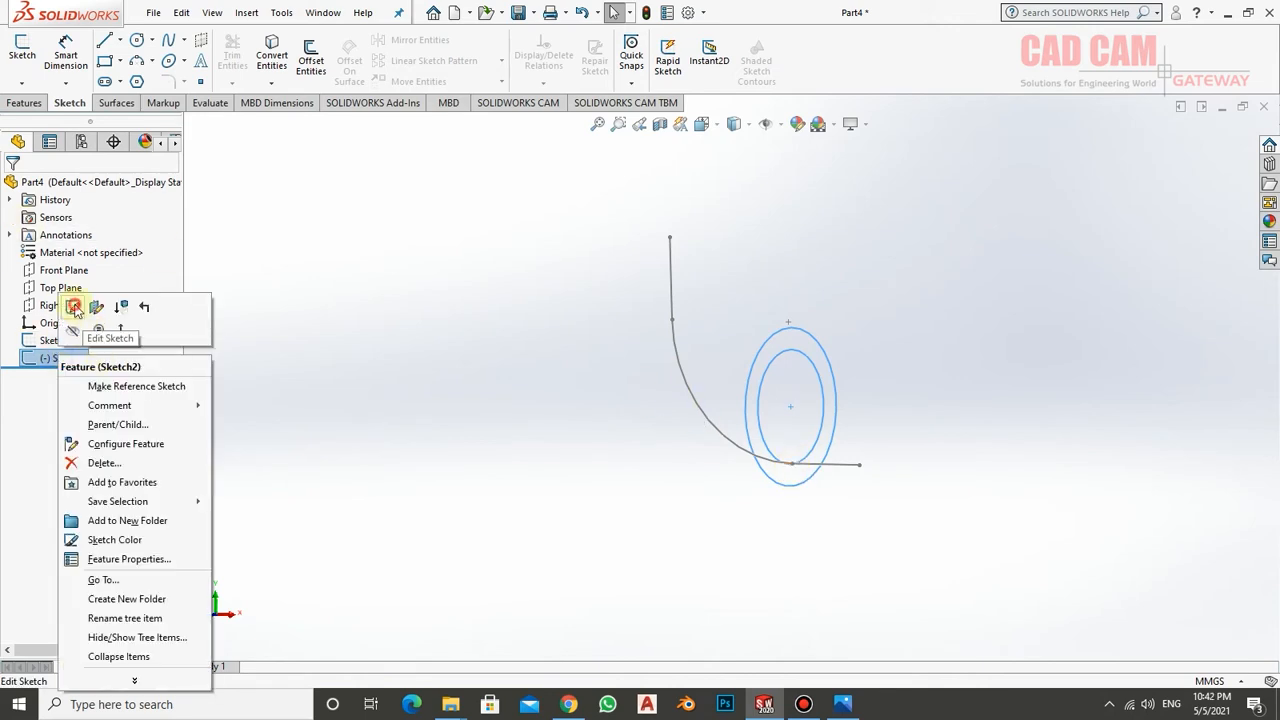
click(76, 306)
click(790, 406)
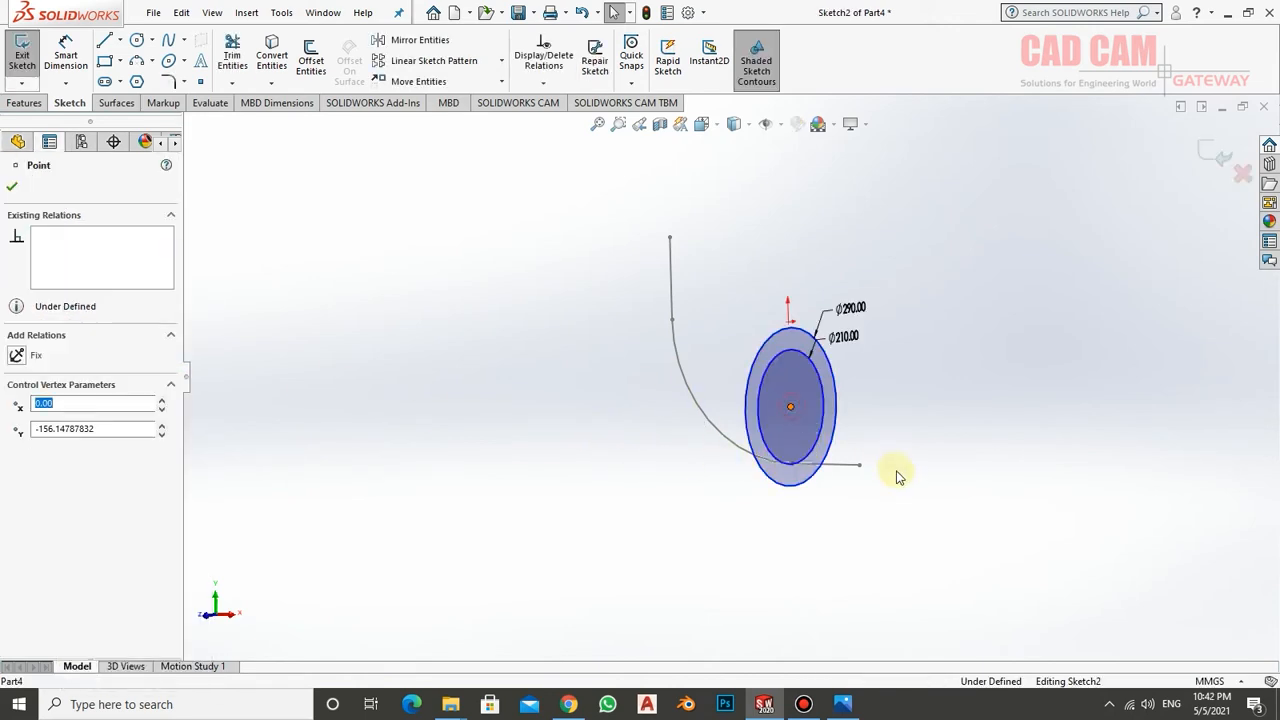
ctrl+click(848, 466)
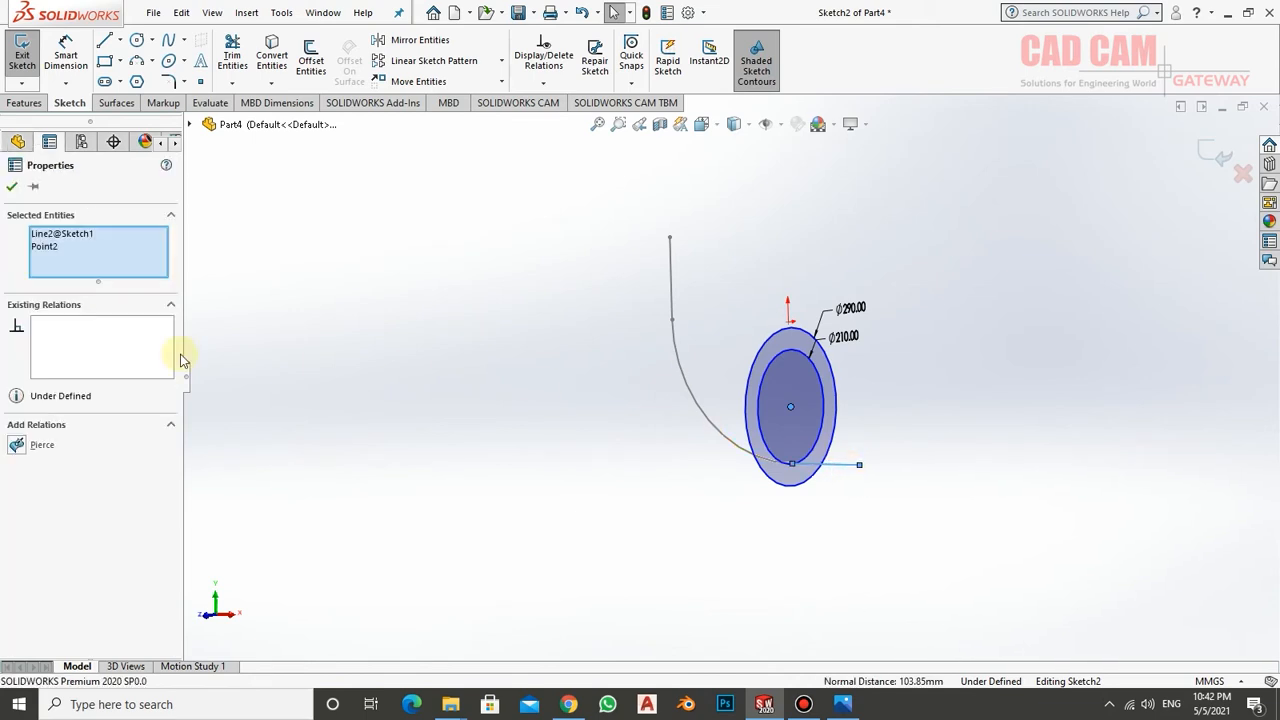
ctrl+click(828, 466)
ctrl+click(793, 464)
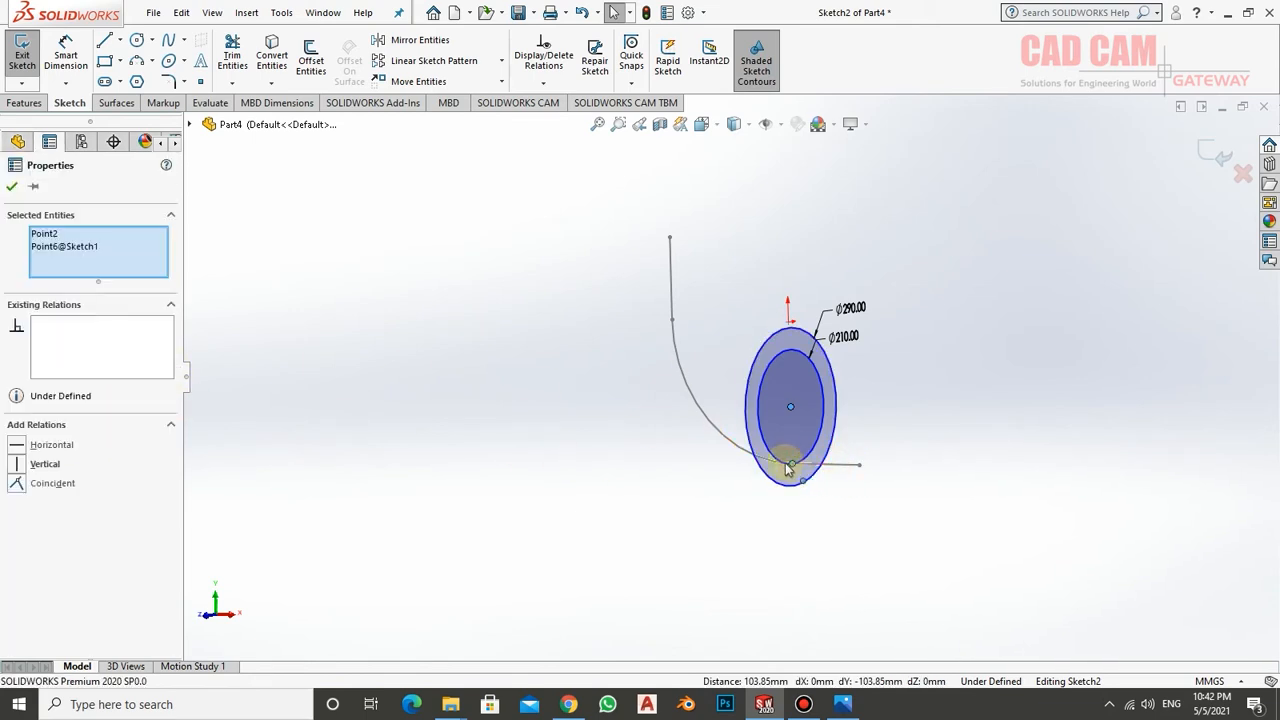
click(18, 484)
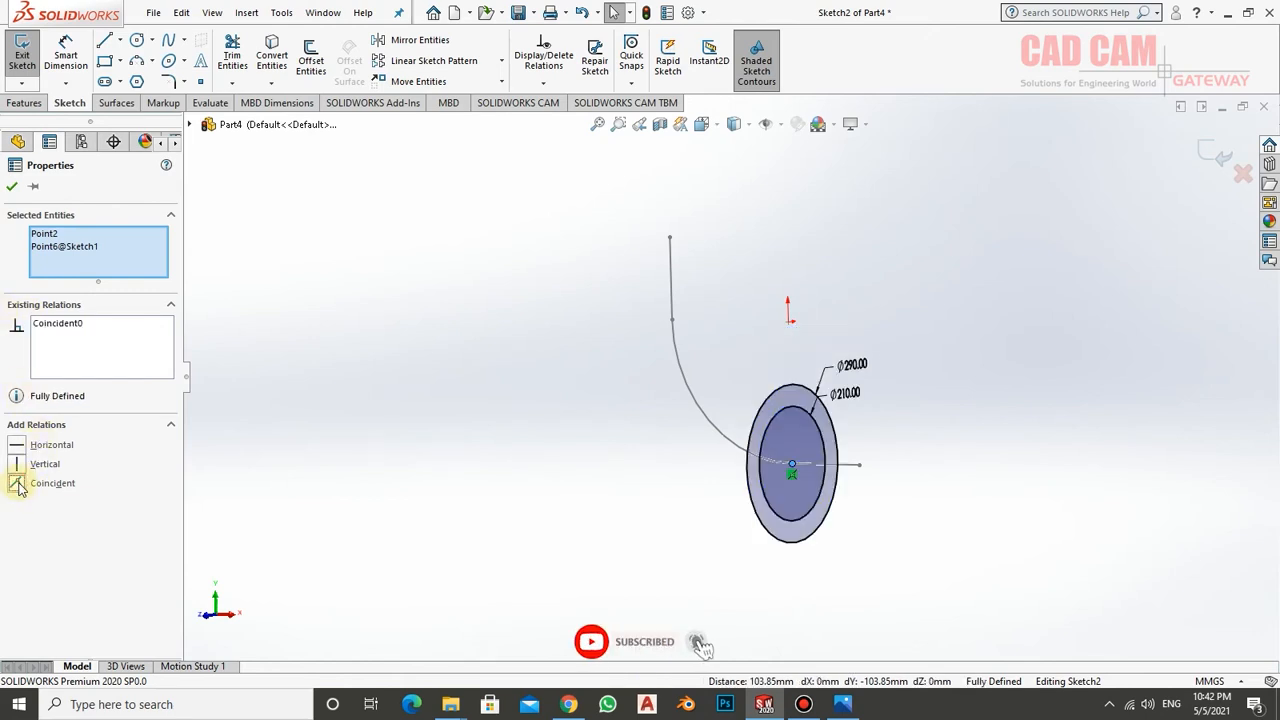
click(10, 188)
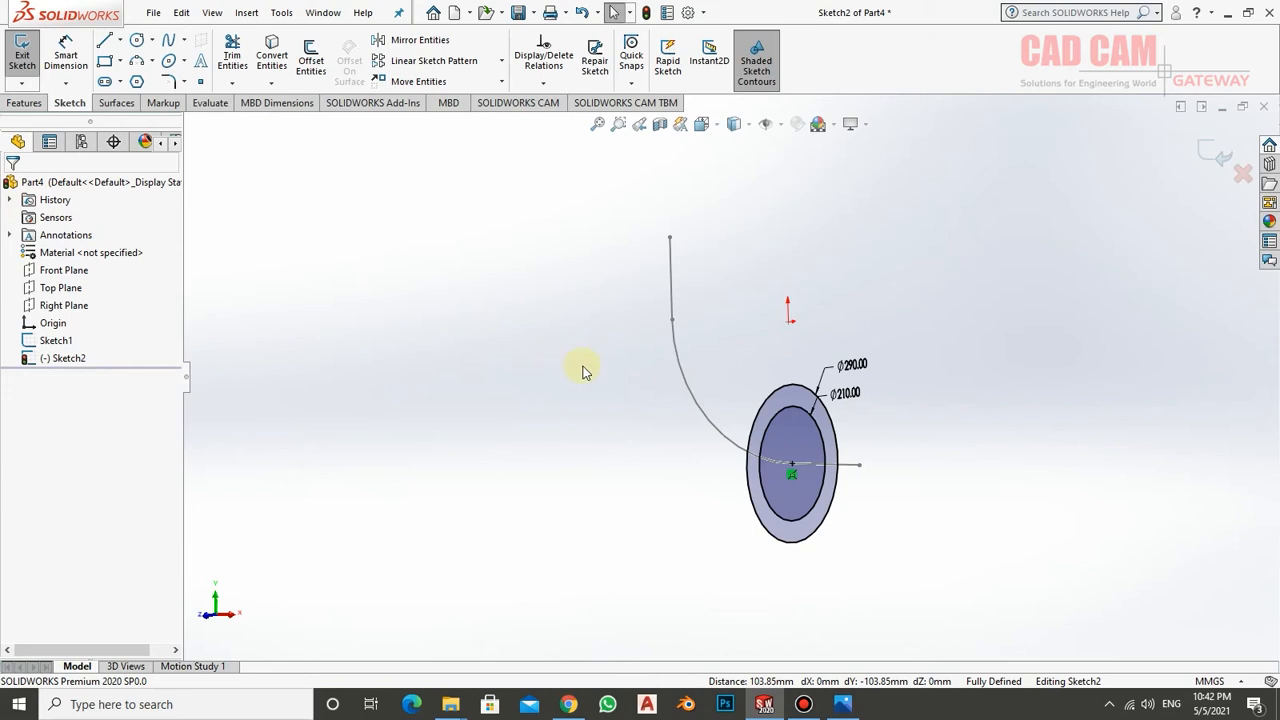
- Sweep the ring profile Sketch2 along the path Sketch1 in both directions to create the solid elbow
mouse_move(585, 372)
middle_down()
mouse_move(632, 397)
mouse_move(611, 406)
mouse_move(690, 410)
middle_up()
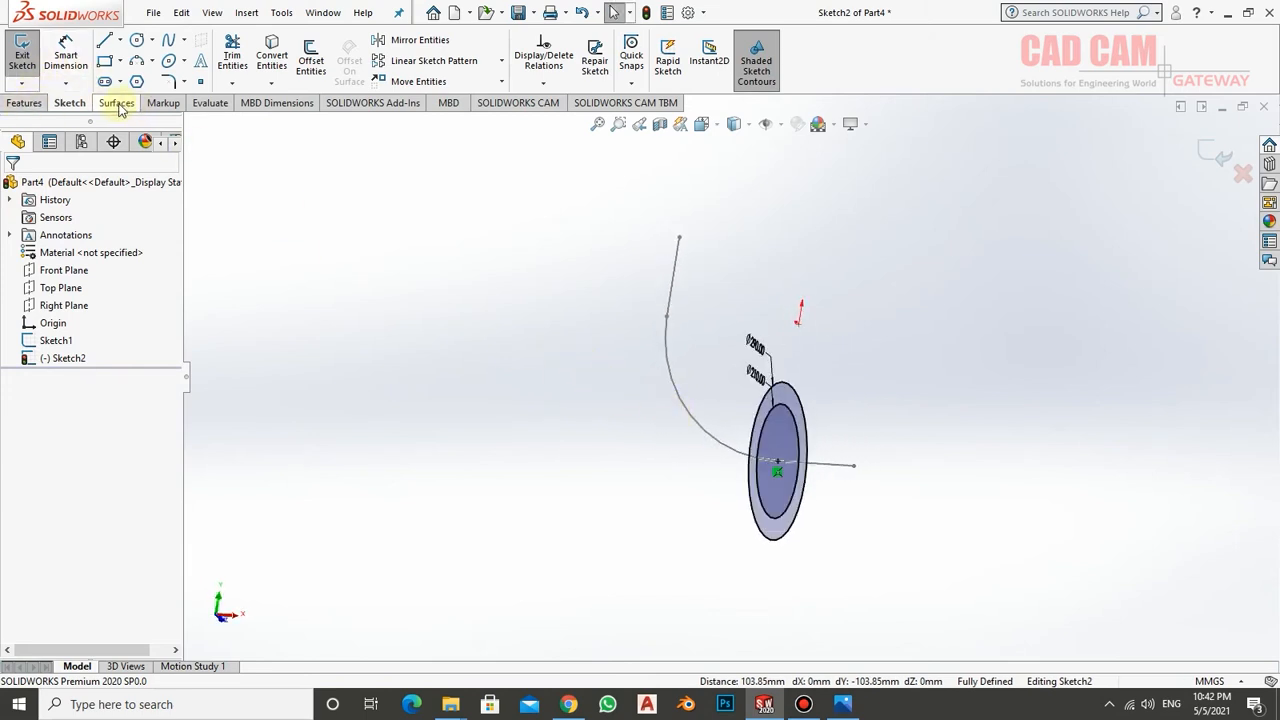
click(25, 103)
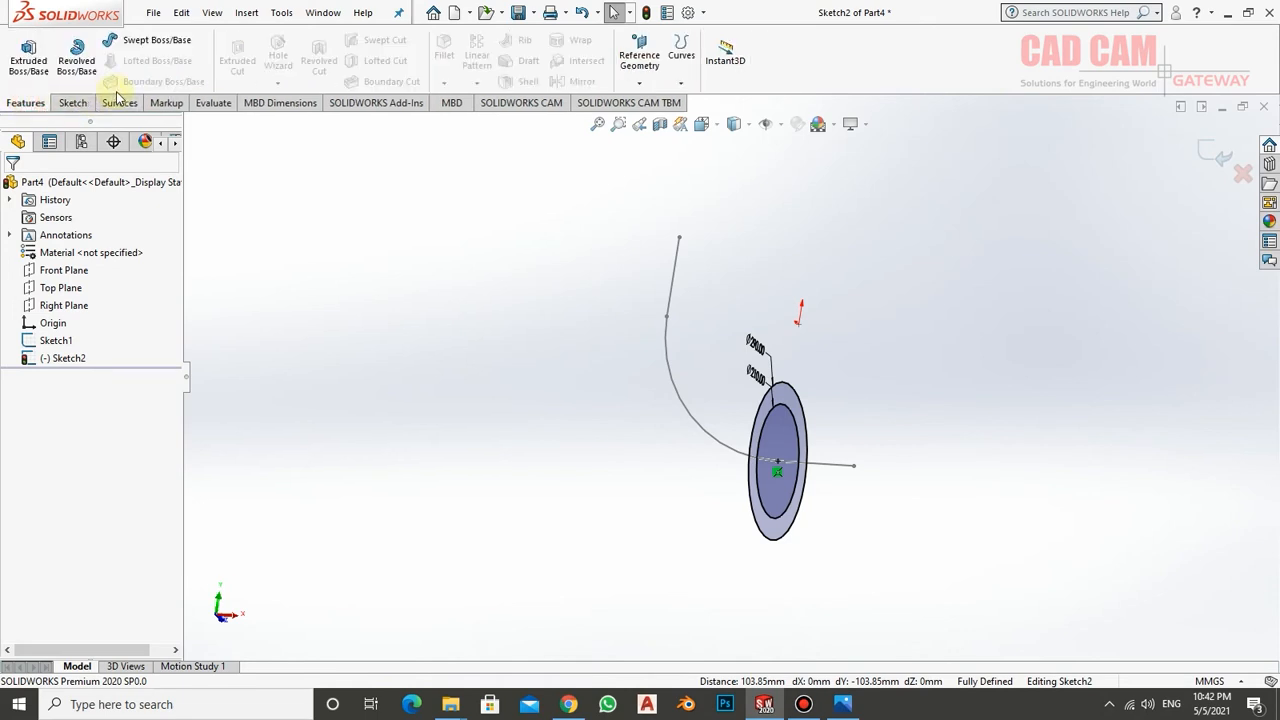
click(147, 45)
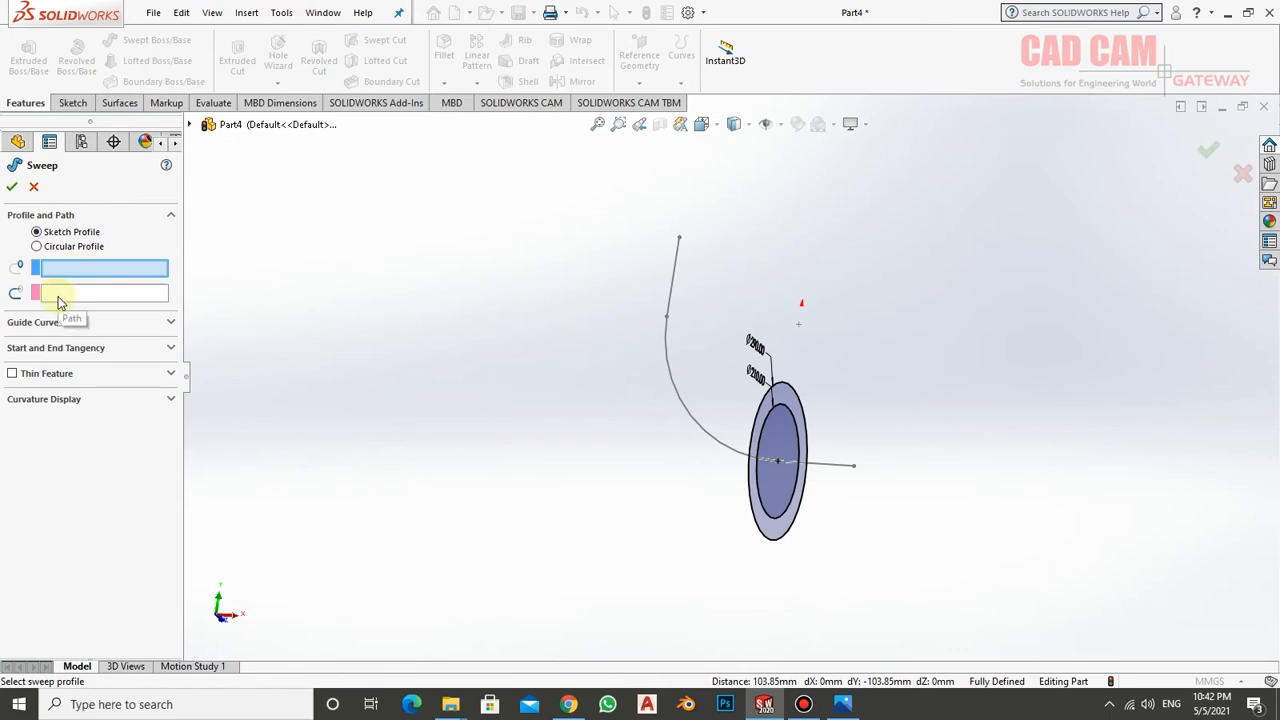
click(189, 124)
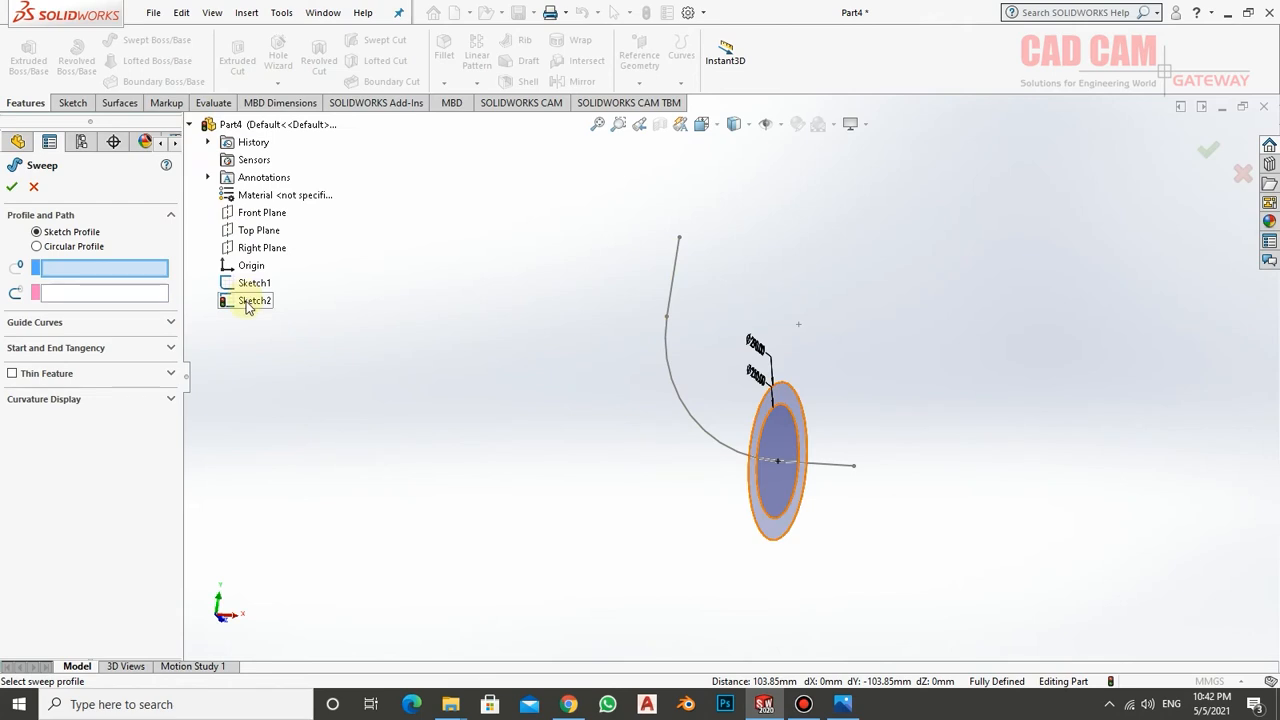
click(249, 301)
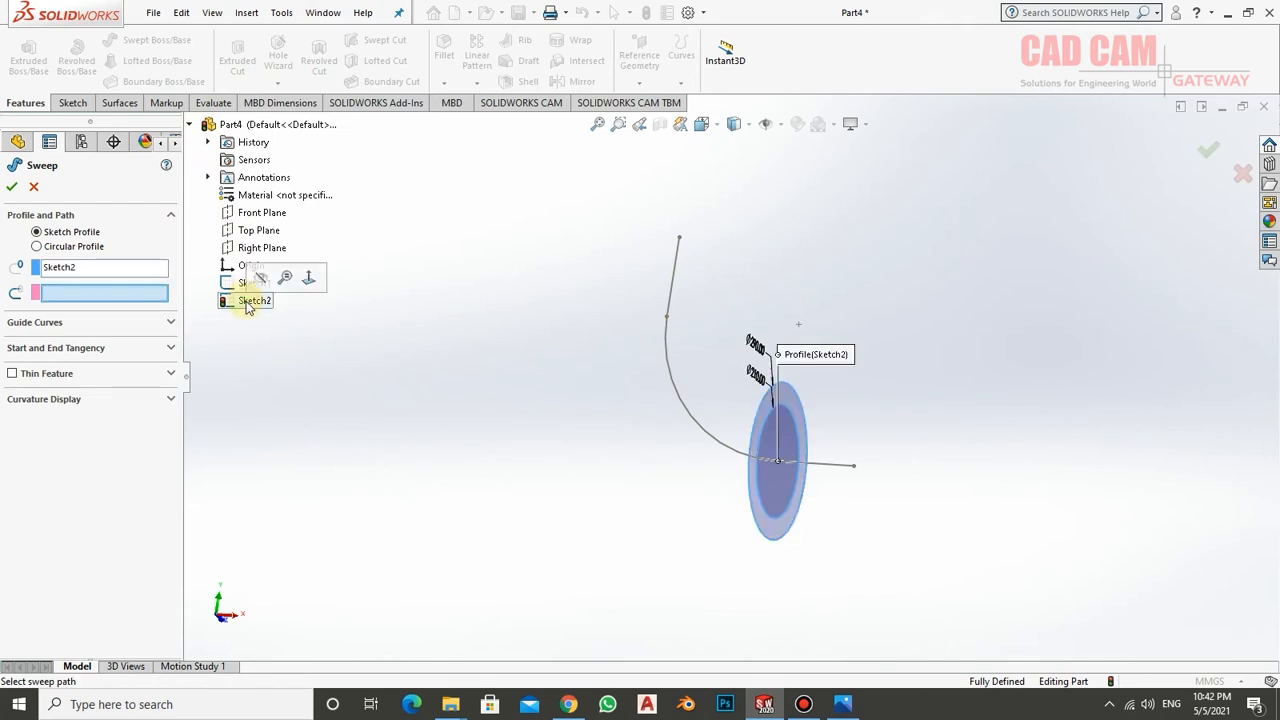
click(76, 297)
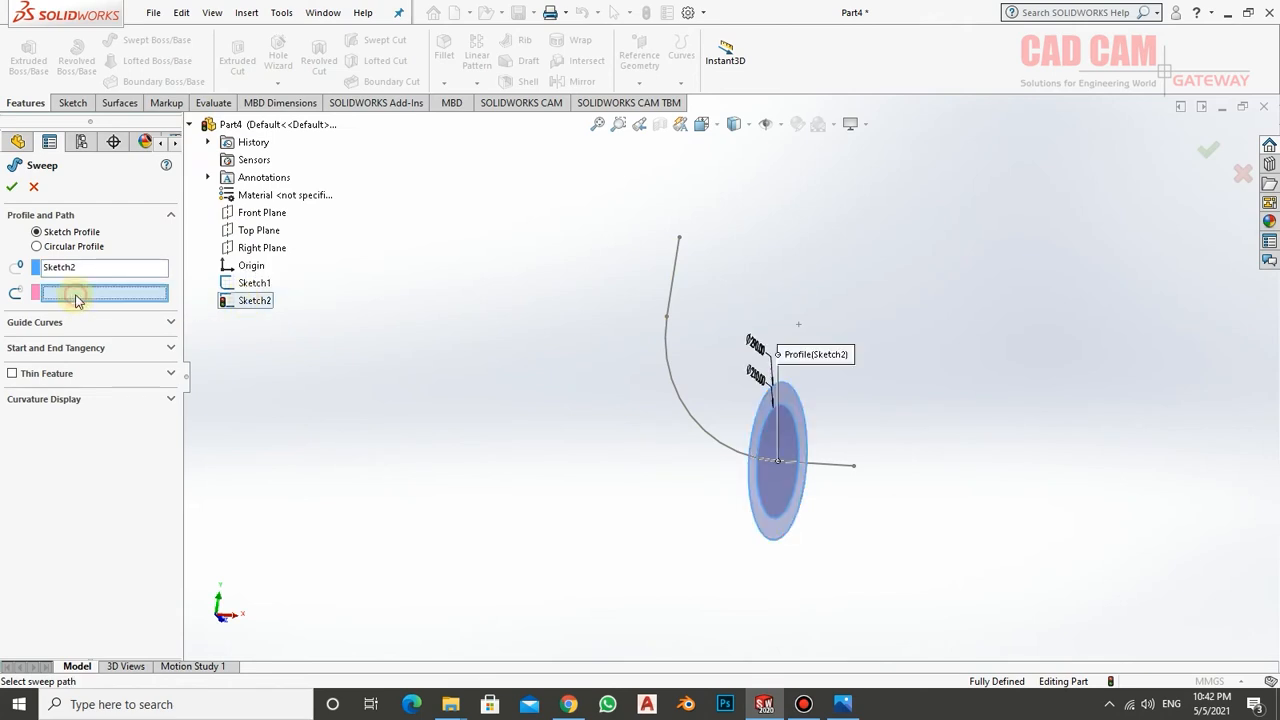
click(253, 285)
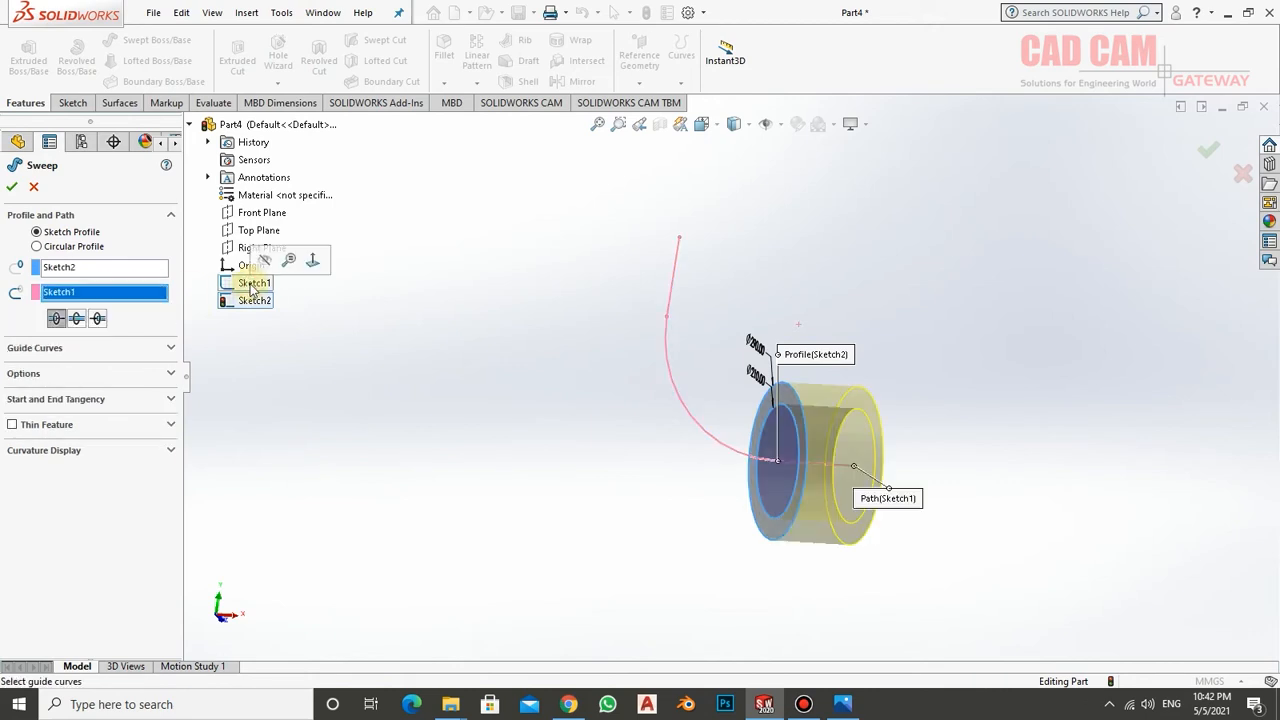
click(80, 319)
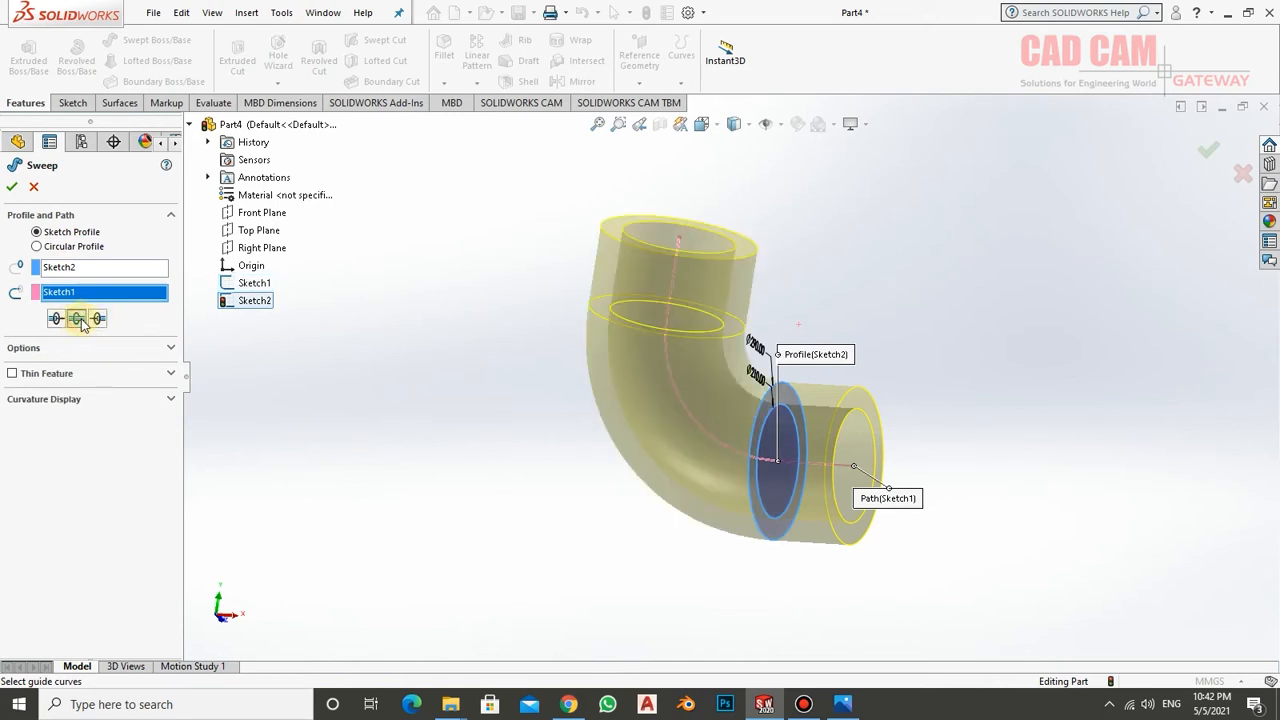
mouse_move(334, 343)
middle_down()
mouse_move(509, 400)
mouse_move(466, 380)
mouse_move(398, 392)
mouse_move(514, 394)
mouse_move(434, 383)
mouse_move(499, 424)
mouse_move(466, 303)
mouse_move(458, 315)
middle_up()
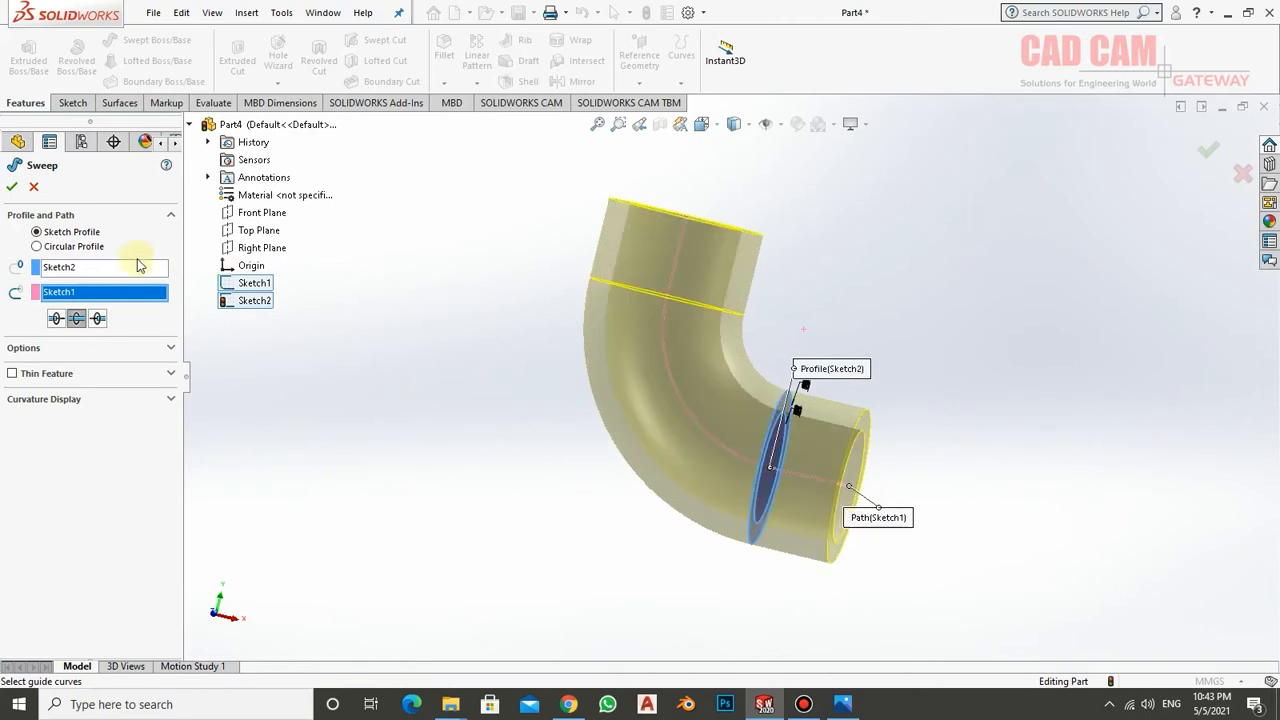
click(11, 189)
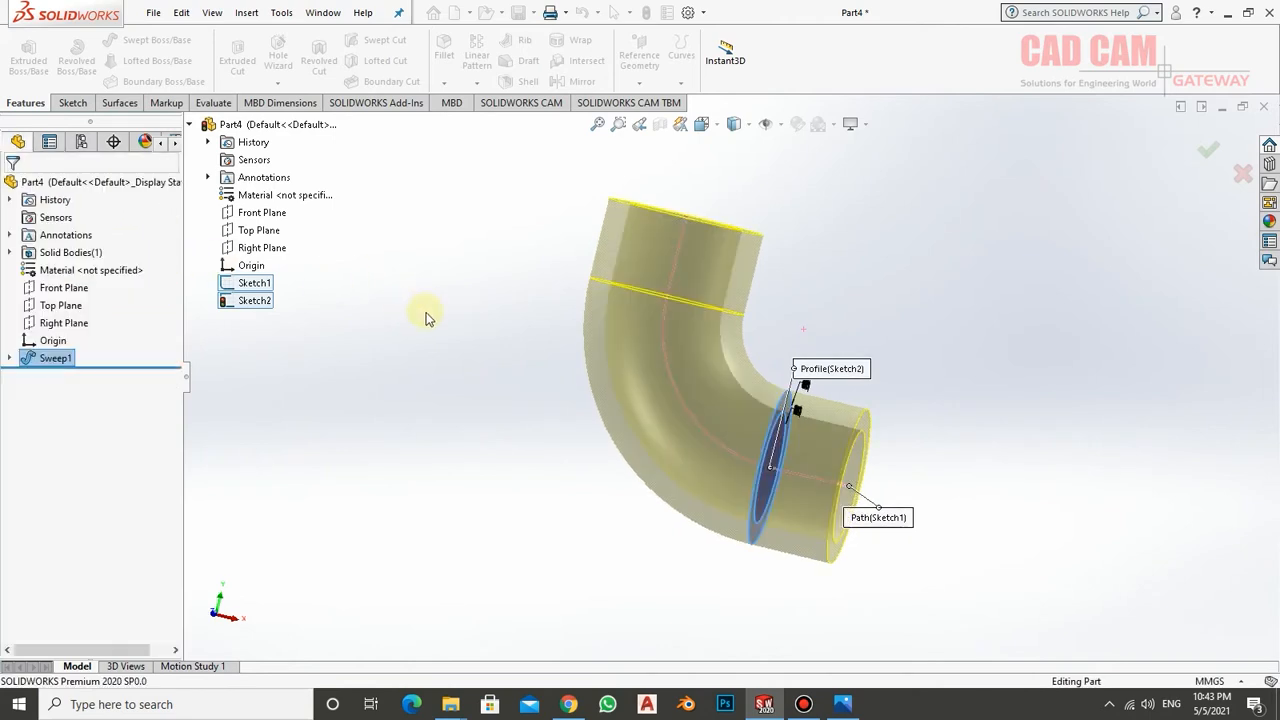
- Turn off RealView Graphics for the elbow's display
middle_drag(450, 335, 709, 214)
click(866, 130)
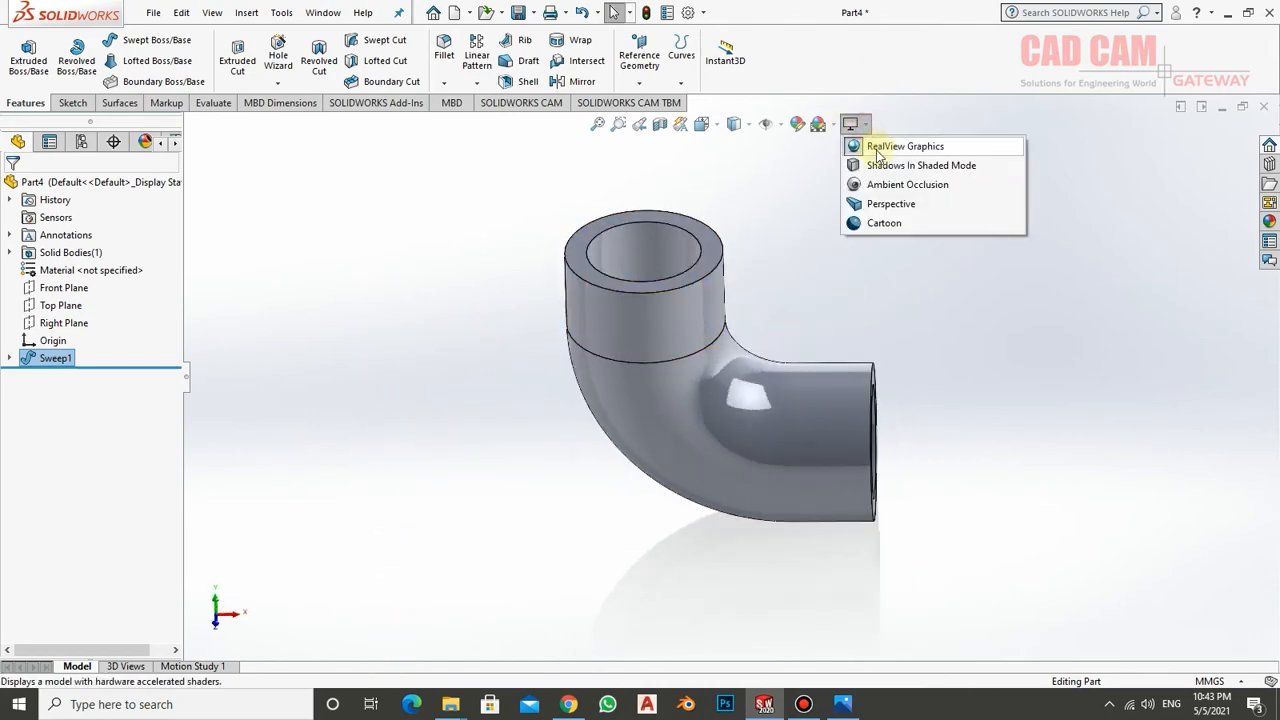
click(880, 148)
- Show the sweep's profile sketch inside the elbow, inspect it from several angles, and hide it again
mouse_move(894, 324)
middle_down()
mouse_move(825, 262)
mouse_move(860, 354)
mouse_move(646, 451)
mouse_move(888, 316)
mouse_move(864, 320)
middle_up()
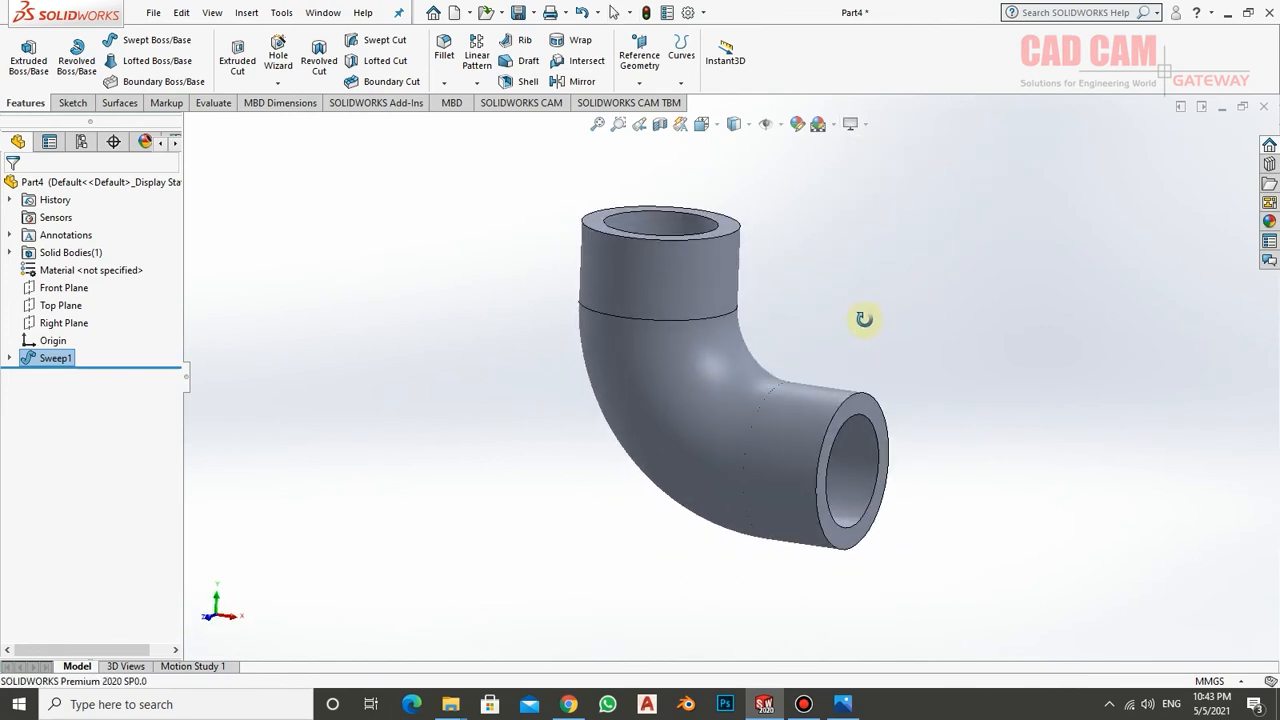
scroll(806, 278, down, 1)
scroll(780, 372, up, 2)
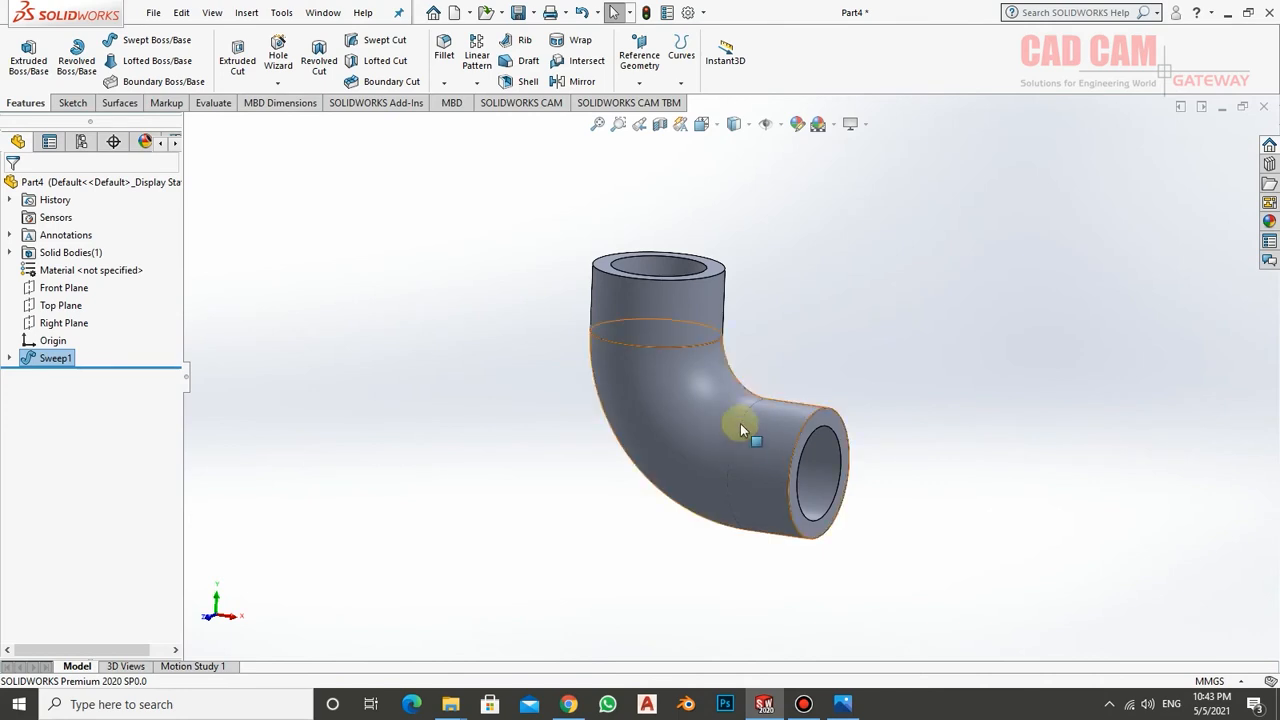
middle_drag(727, 340, 700, 305)
click(8, 358)
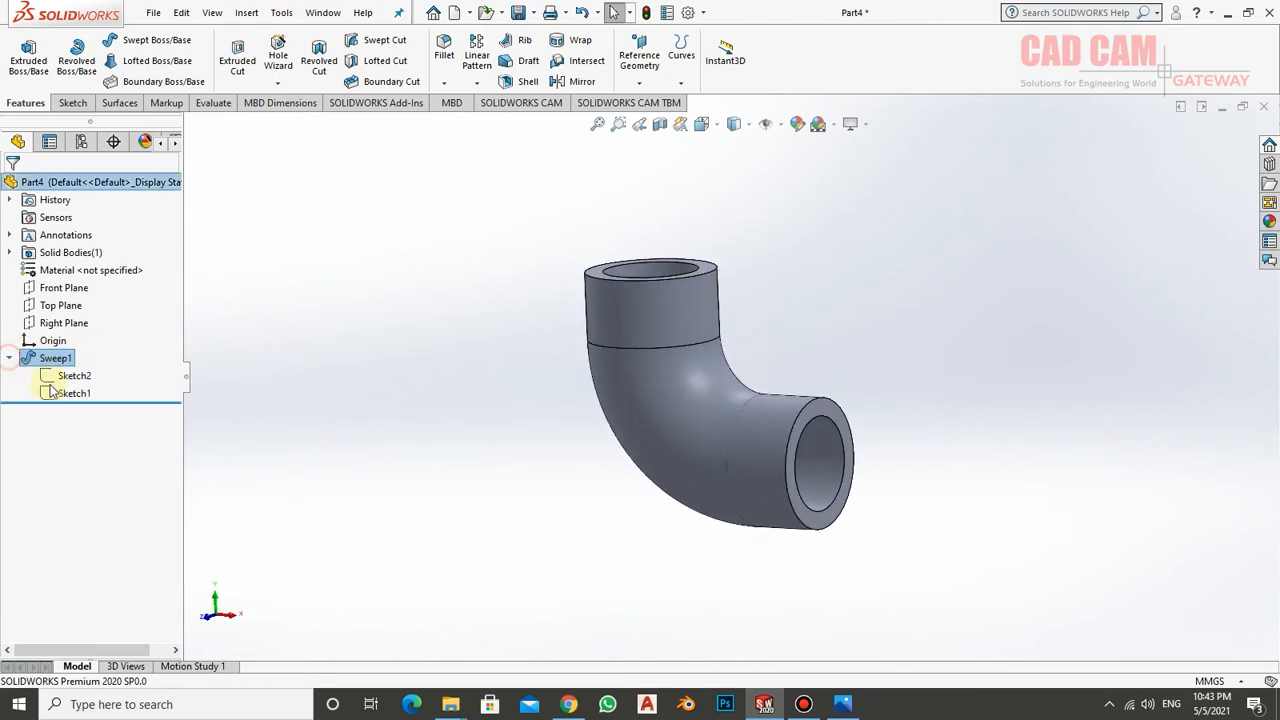
click(72, 396)
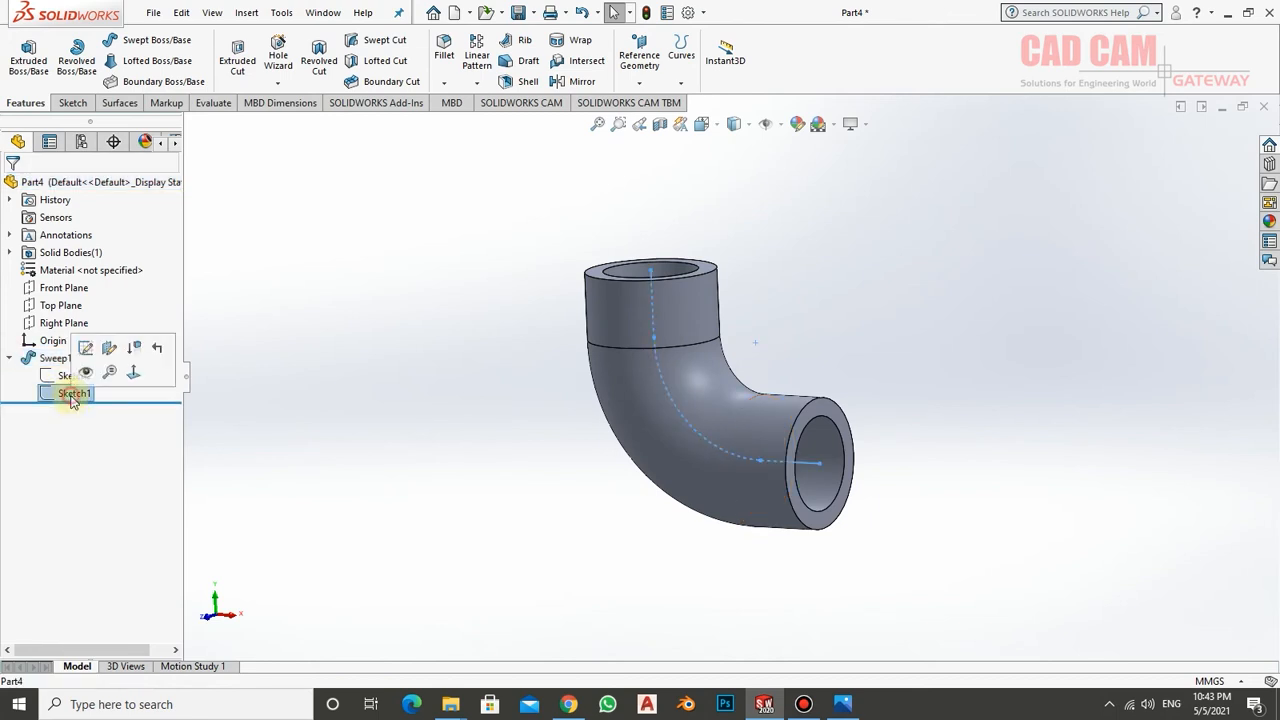
click(74, 375)
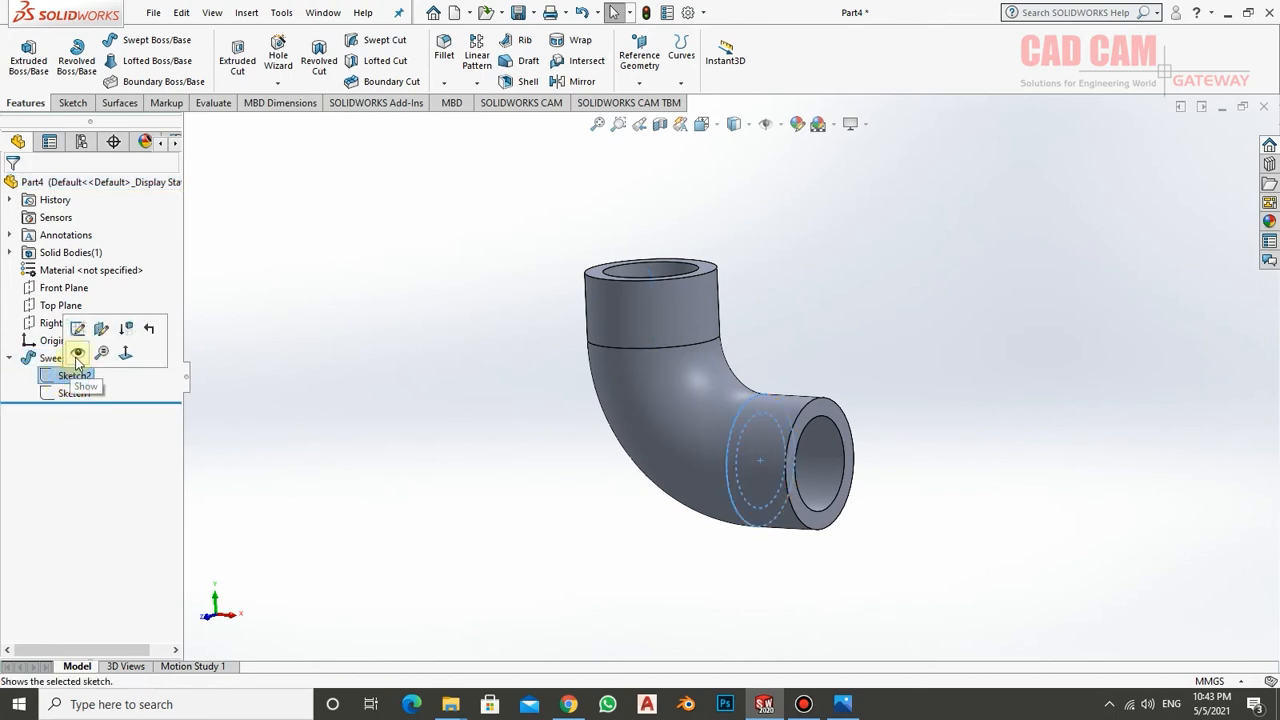
click(85, 353)
middle_drag(527, 436, 496, 420)
drag(449, 416, 481, 450)
key(Escape)
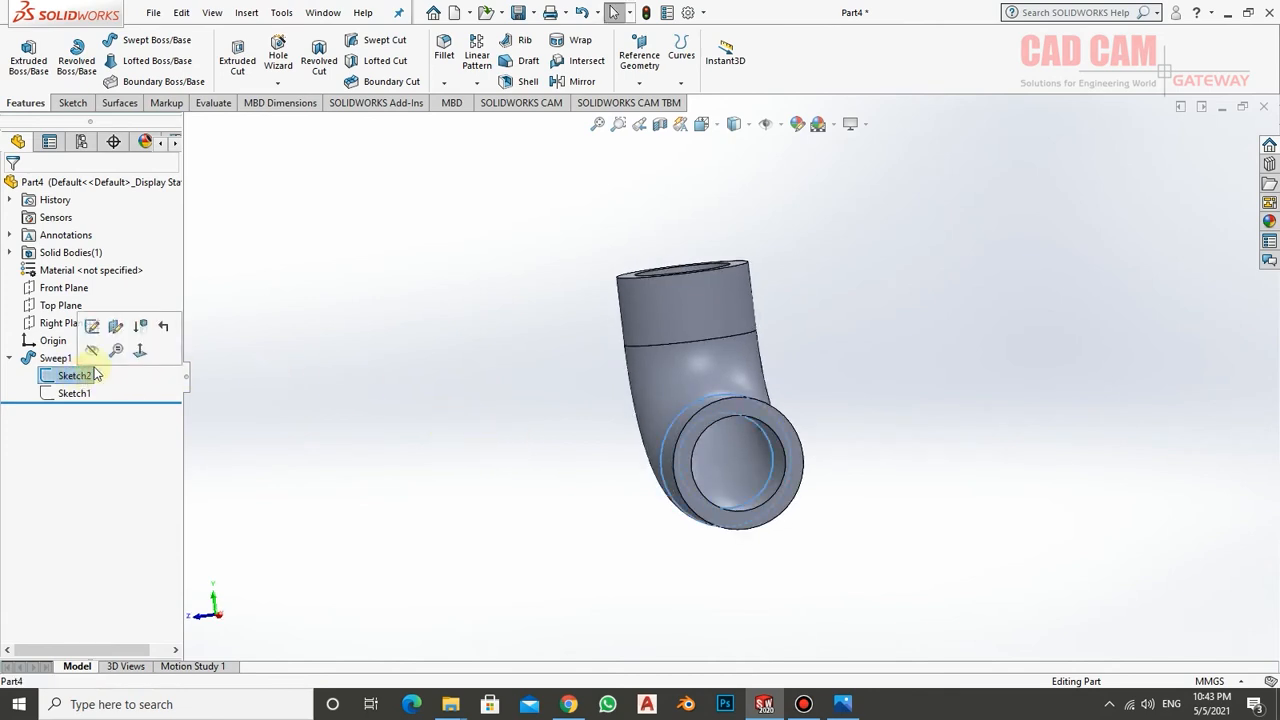
click(329, 401)
middle_drag(329, 401, 567, 444)
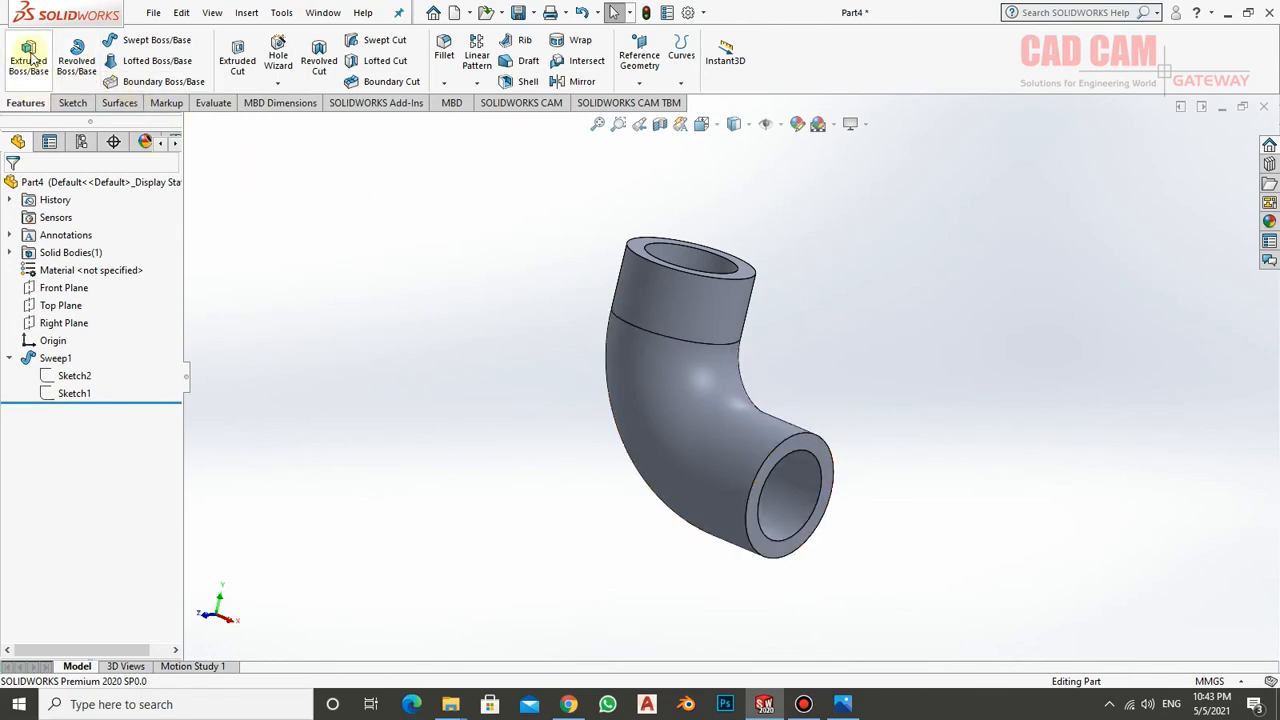
- Start an Extruded Boss sketch on the ring-shaped end face of the horizontal leg and view it face-on
click(29, 58)
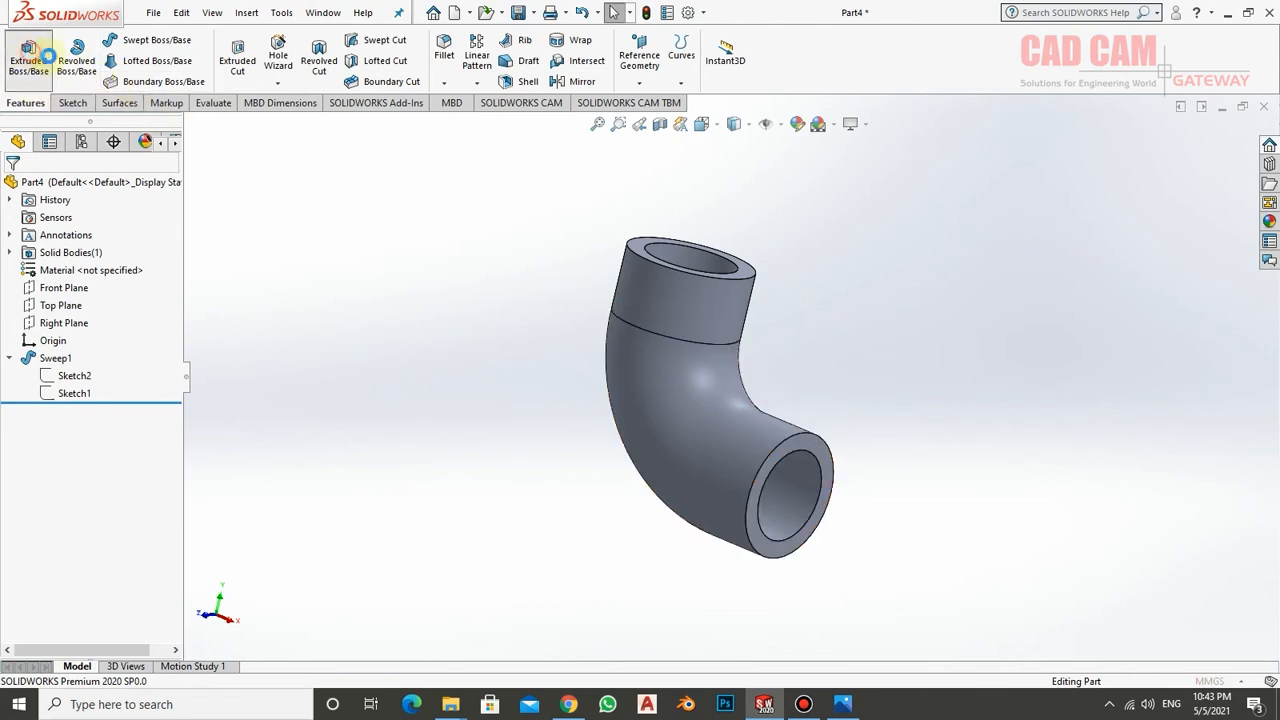
click(821, 452)
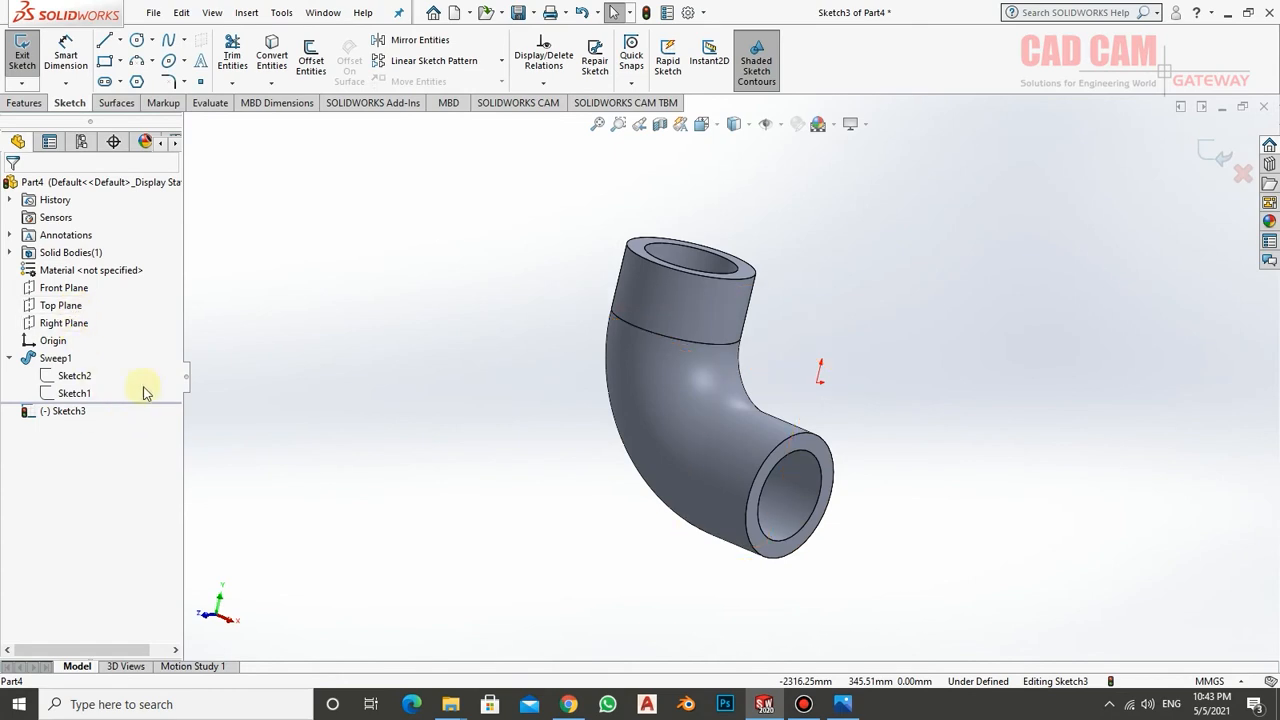
right_click(66, 411)
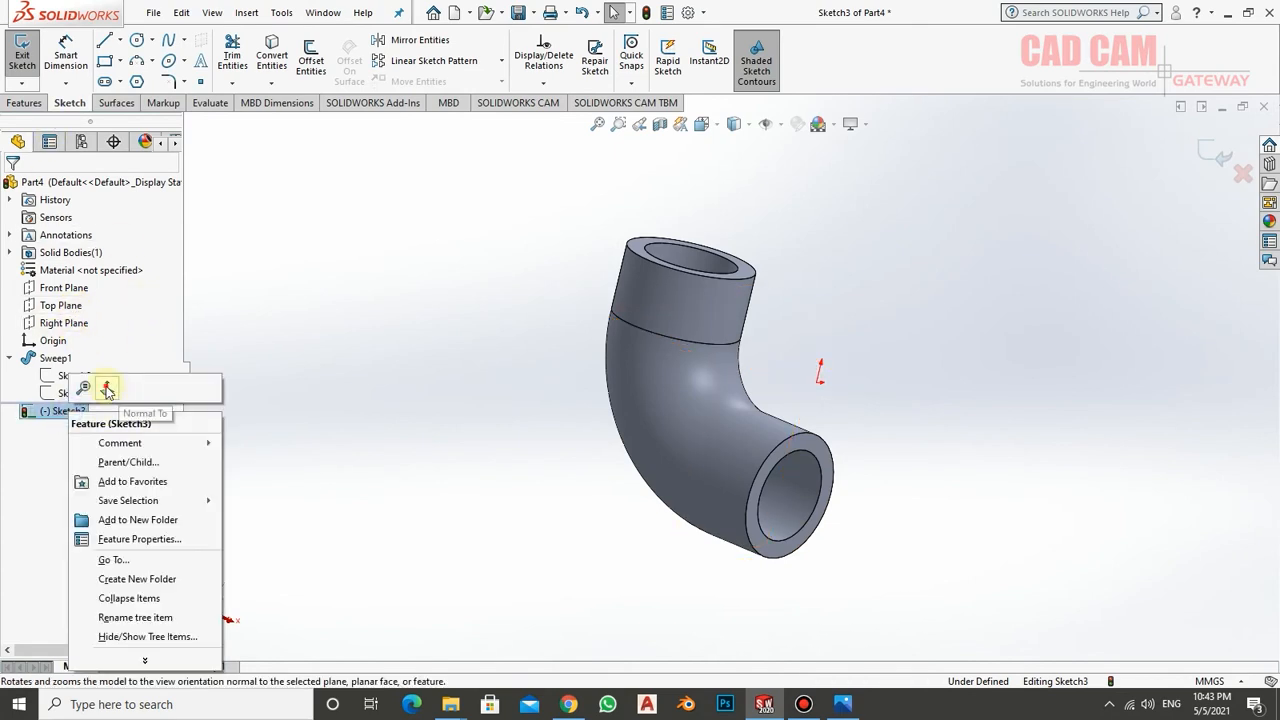
click(108, 386)
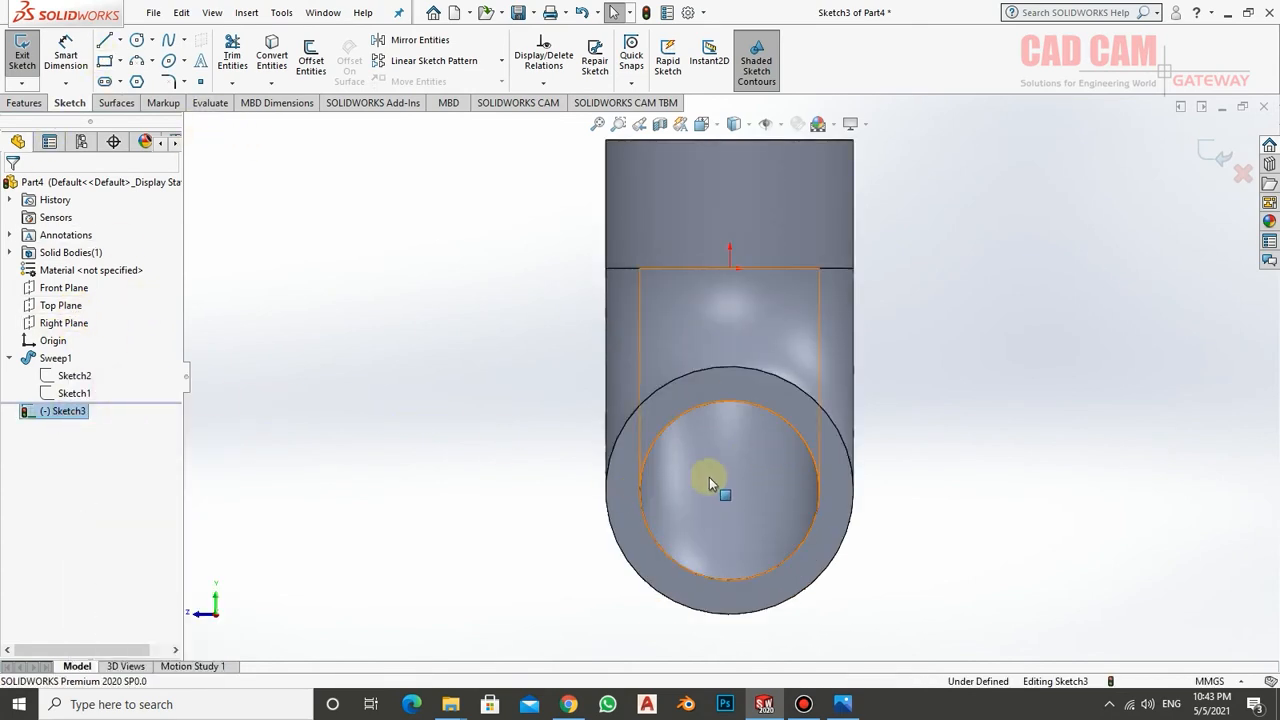
- Draw a center rectangle about 442 mm square, centred on the pipe bore and enclosing the end face
click(120, 62)
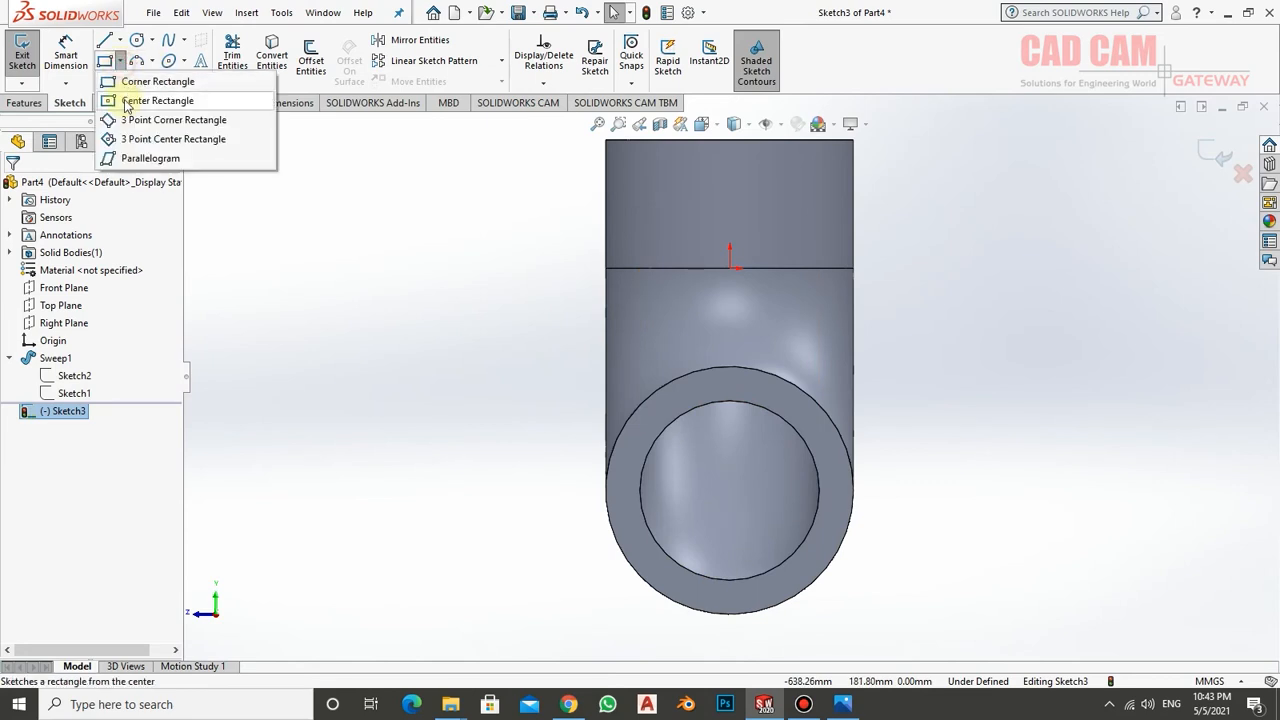
click(127, 101)
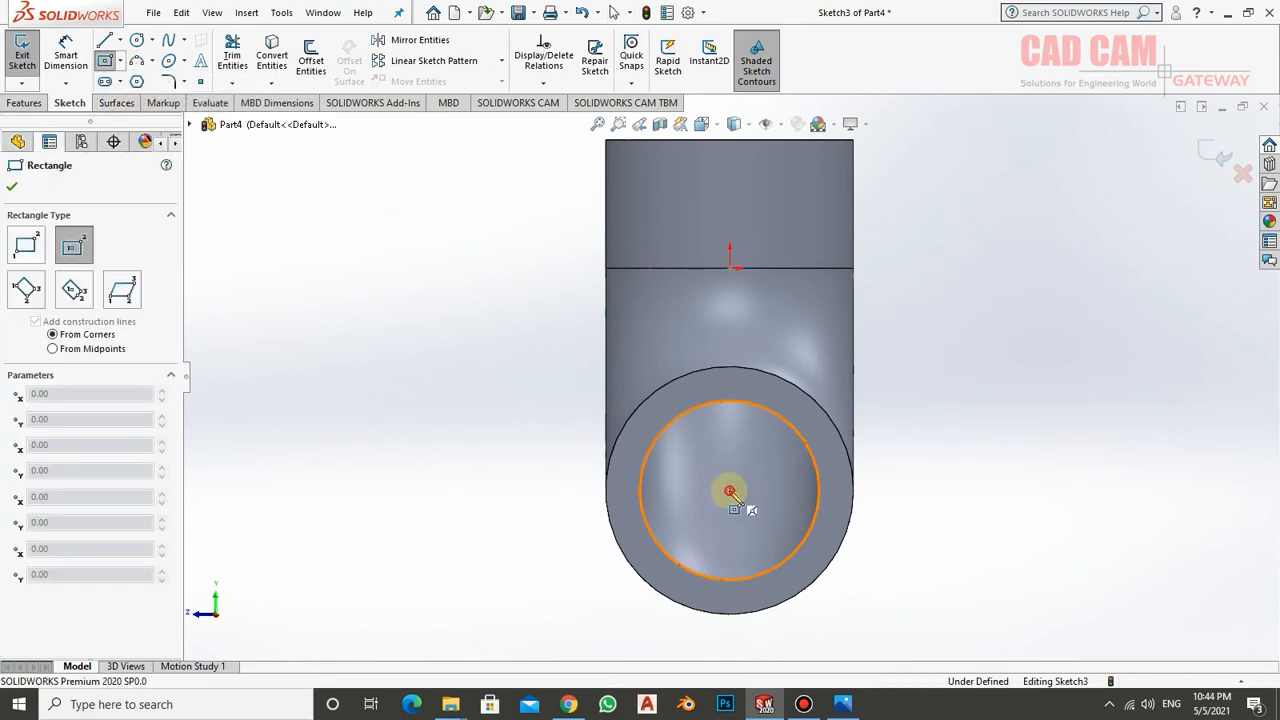
click(730, 492)
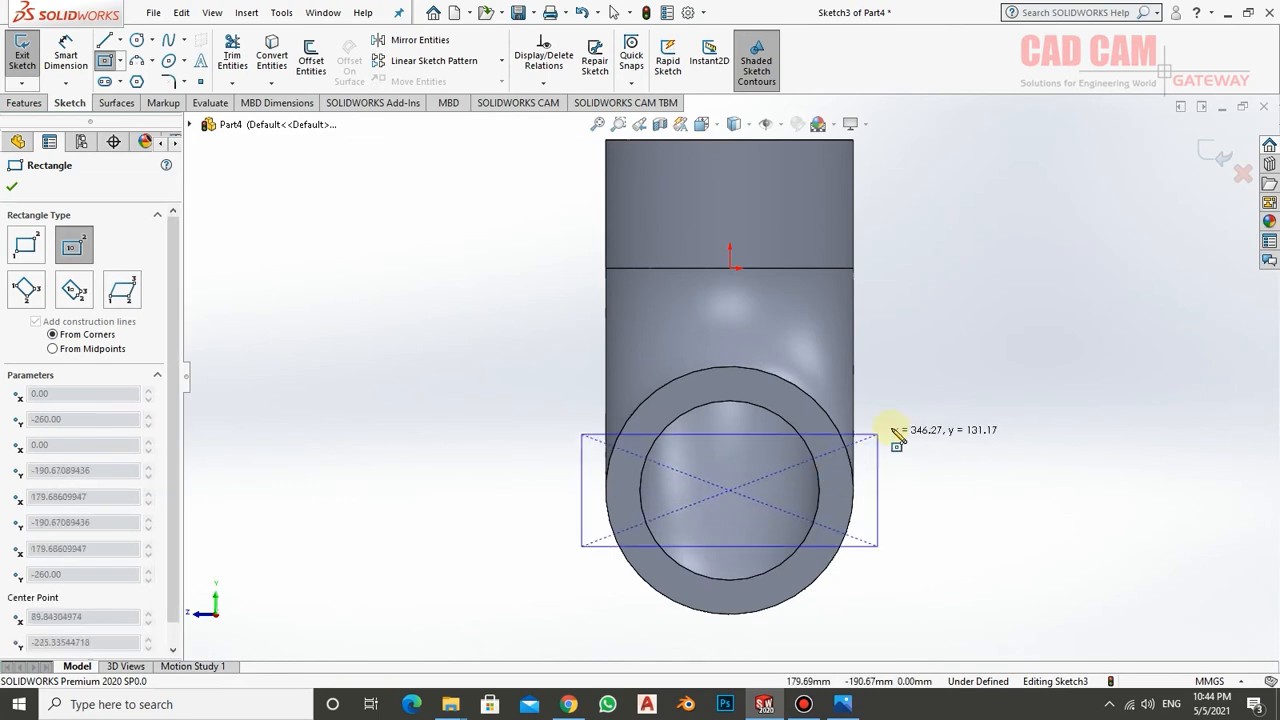
click(919, 301)
scroll(850, 295, down, 3)
scroll(751, 214, up, 5)
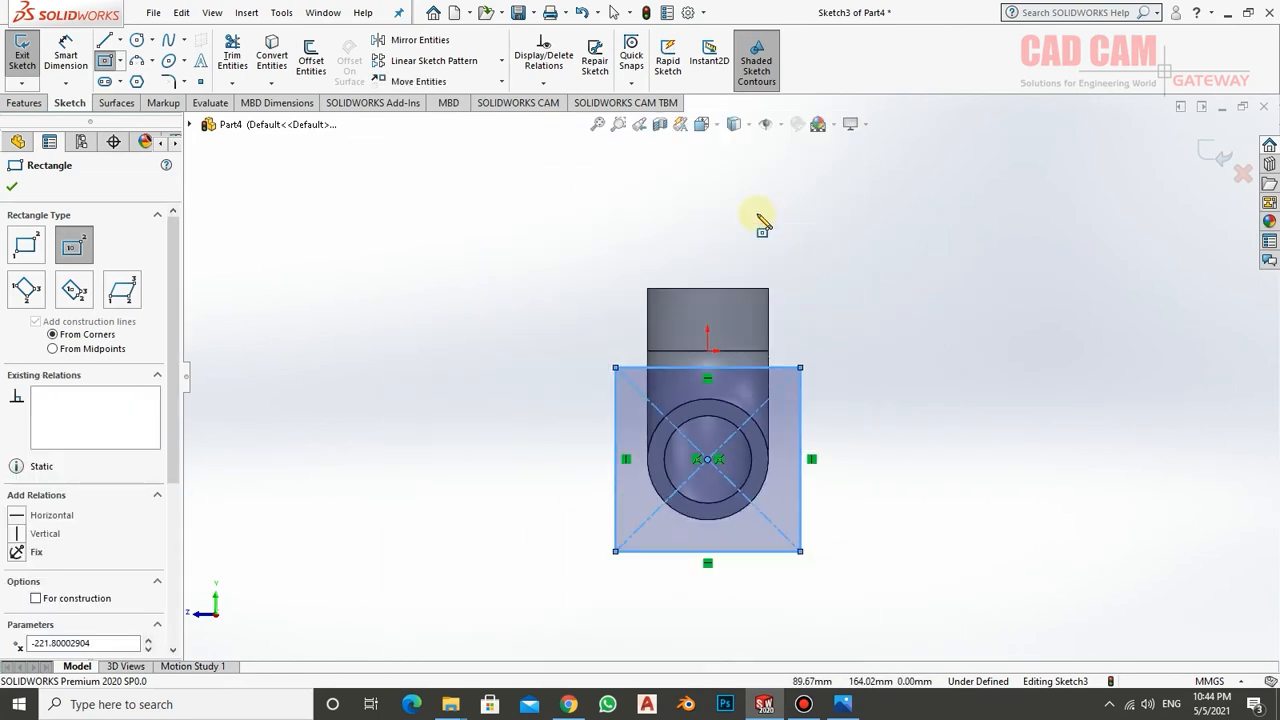
scroll(714, 523, down, 3)
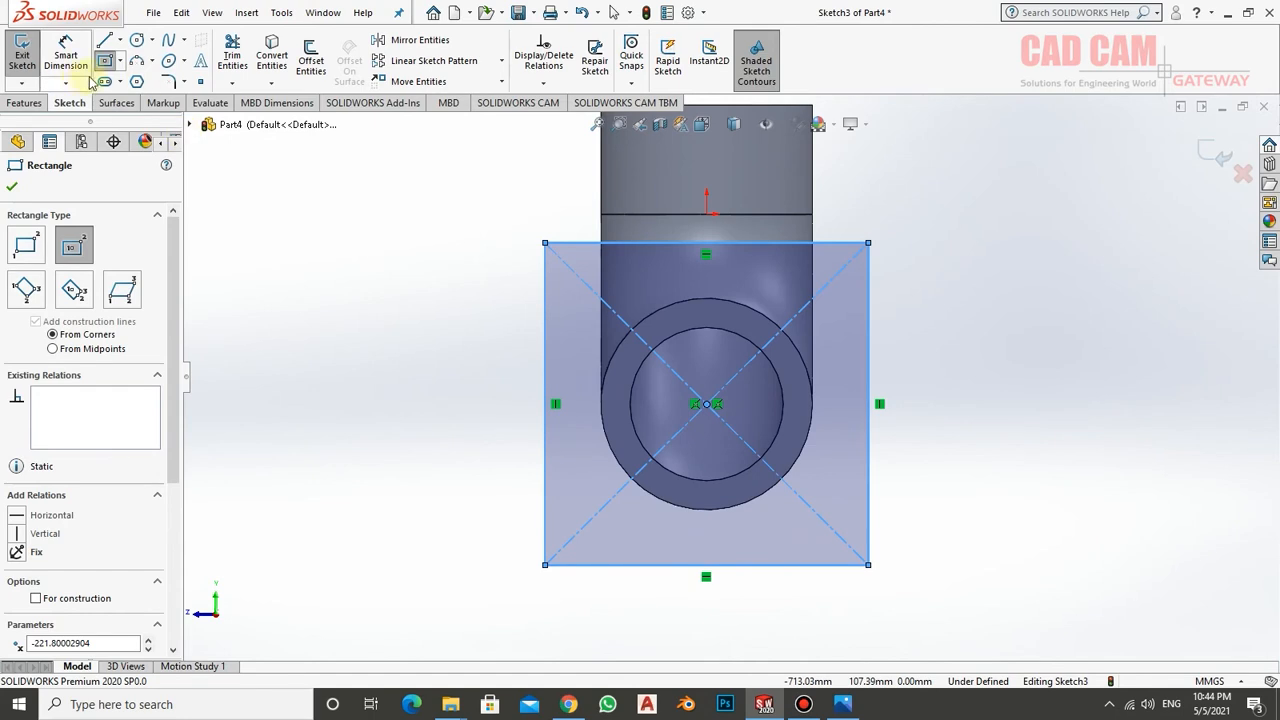
click(104, 62)
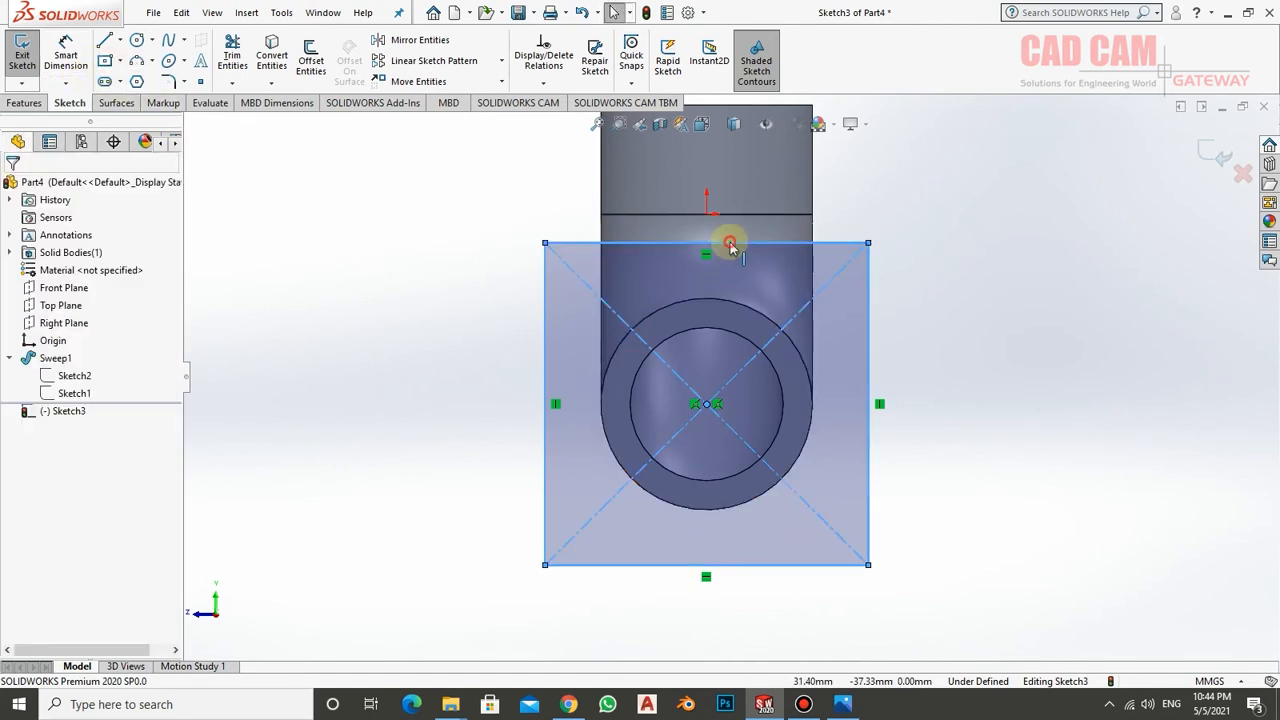
- Make the rectangle's upper horizontal edge and left vertical edge equal in length
click(555, 292)
ctrl+click(546, 292)
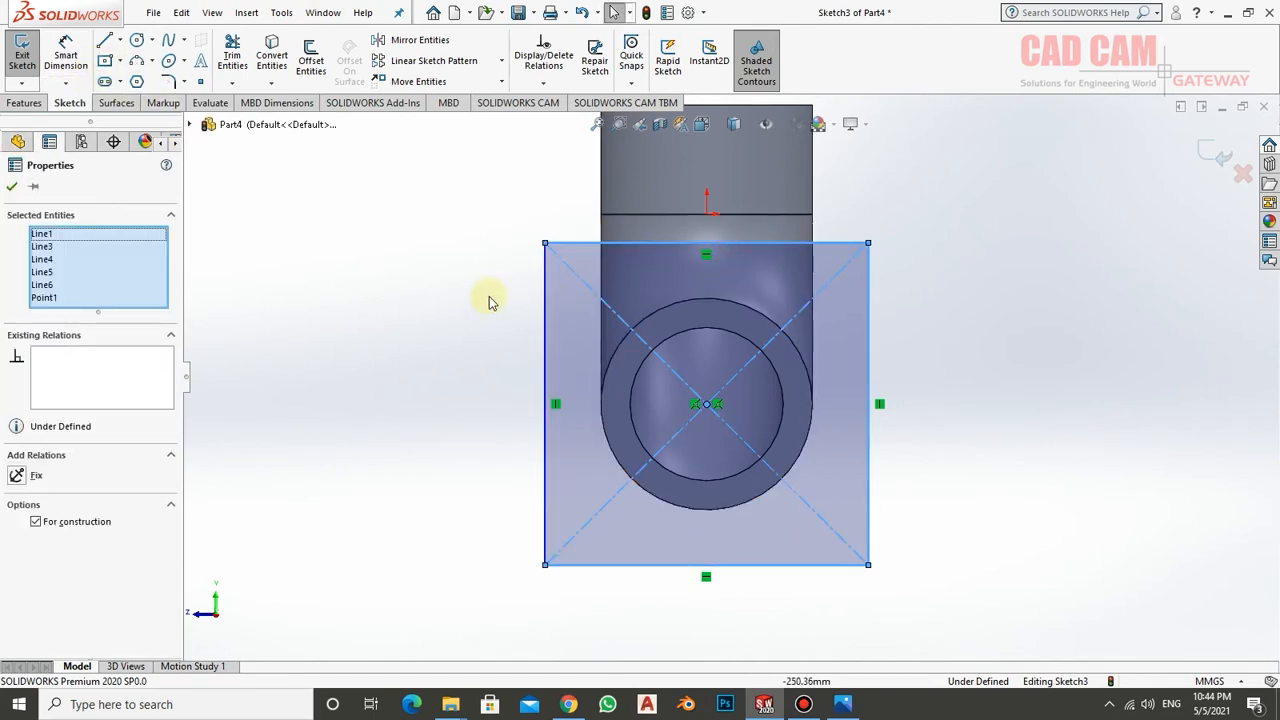
click(196, 460)
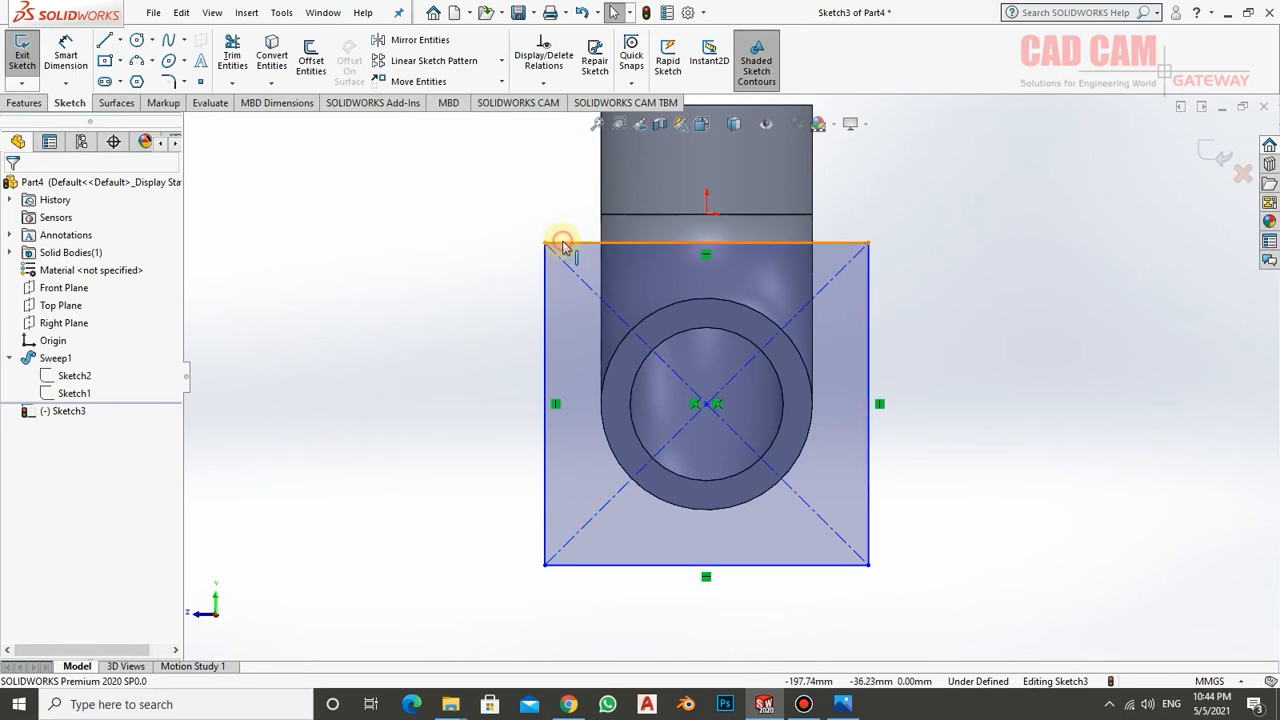
click(563, 246)
ctrl+click(545, 292)
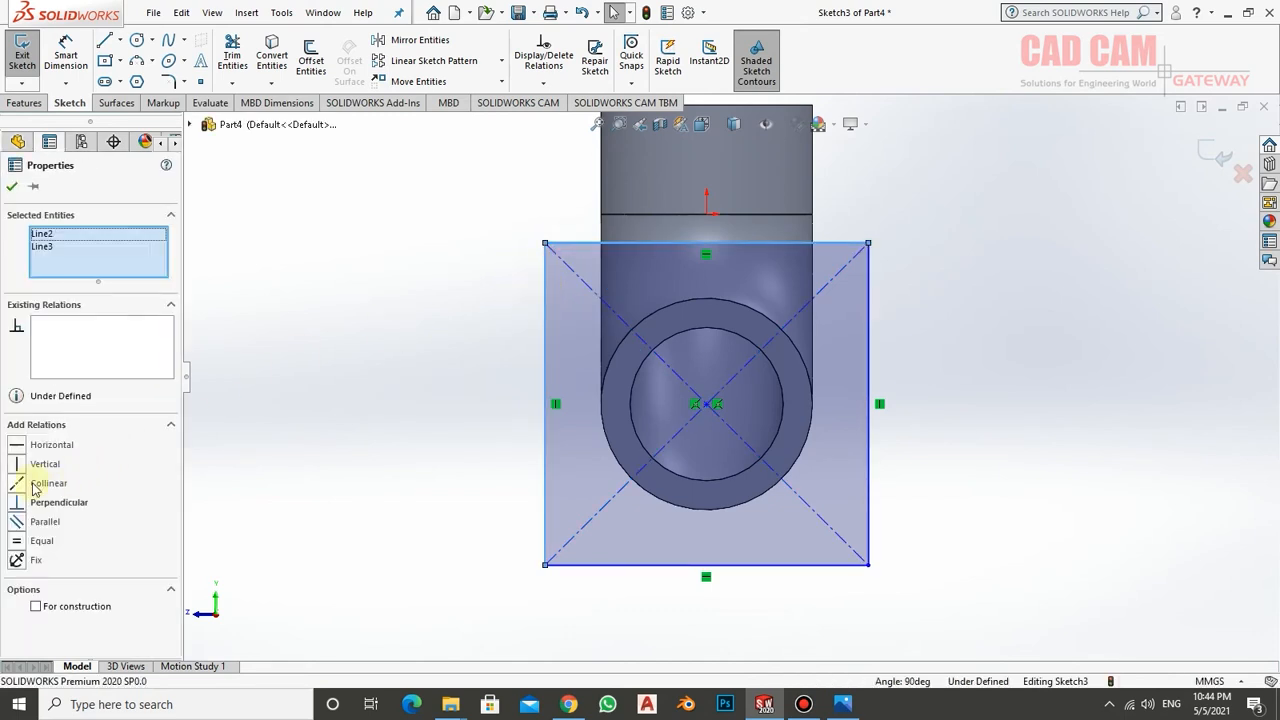
click(17, 543)
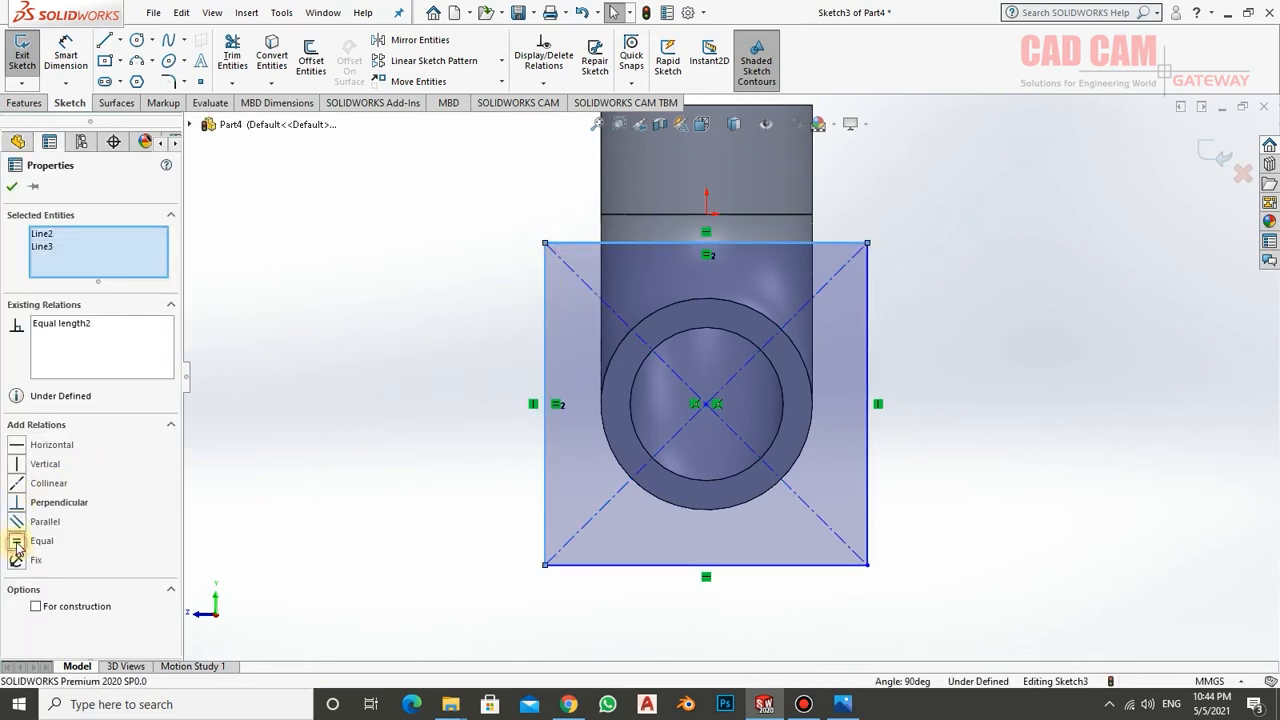
- Dimension the square's right vertical edge as 360 mm
click(86, 67)
click(868, 355)
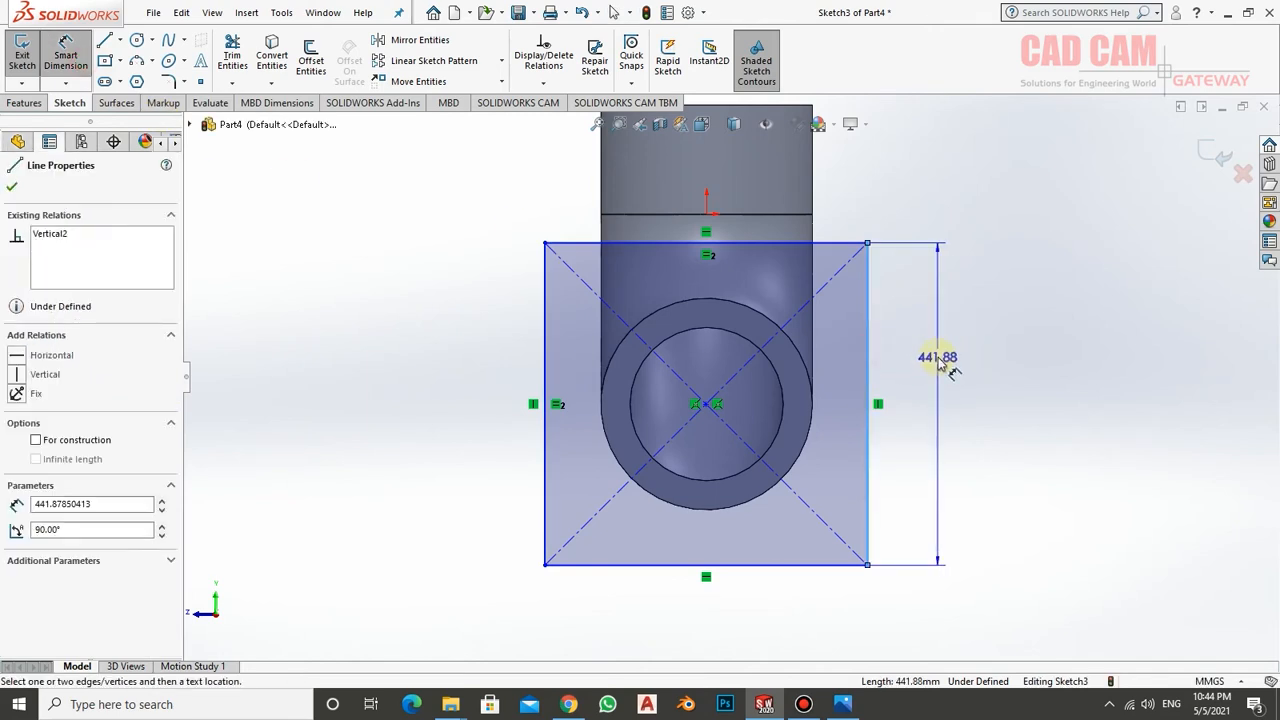
click(940, 363)
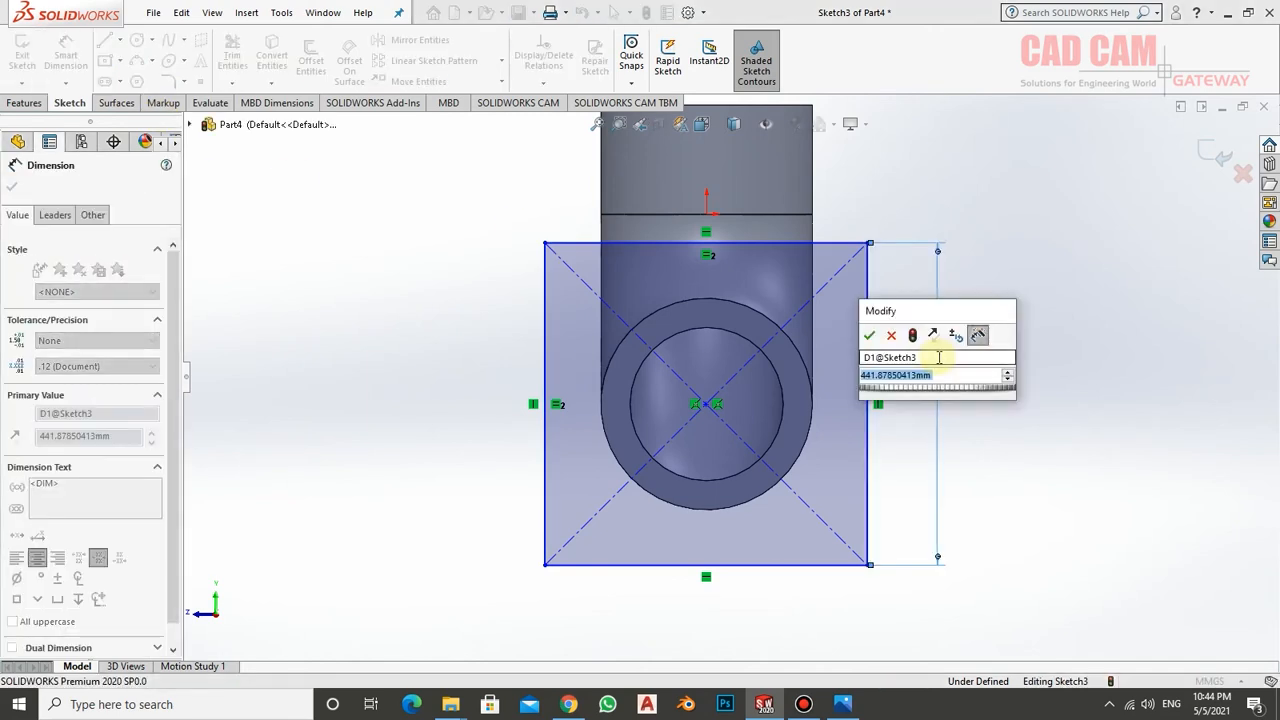
text(360)
key(Return)
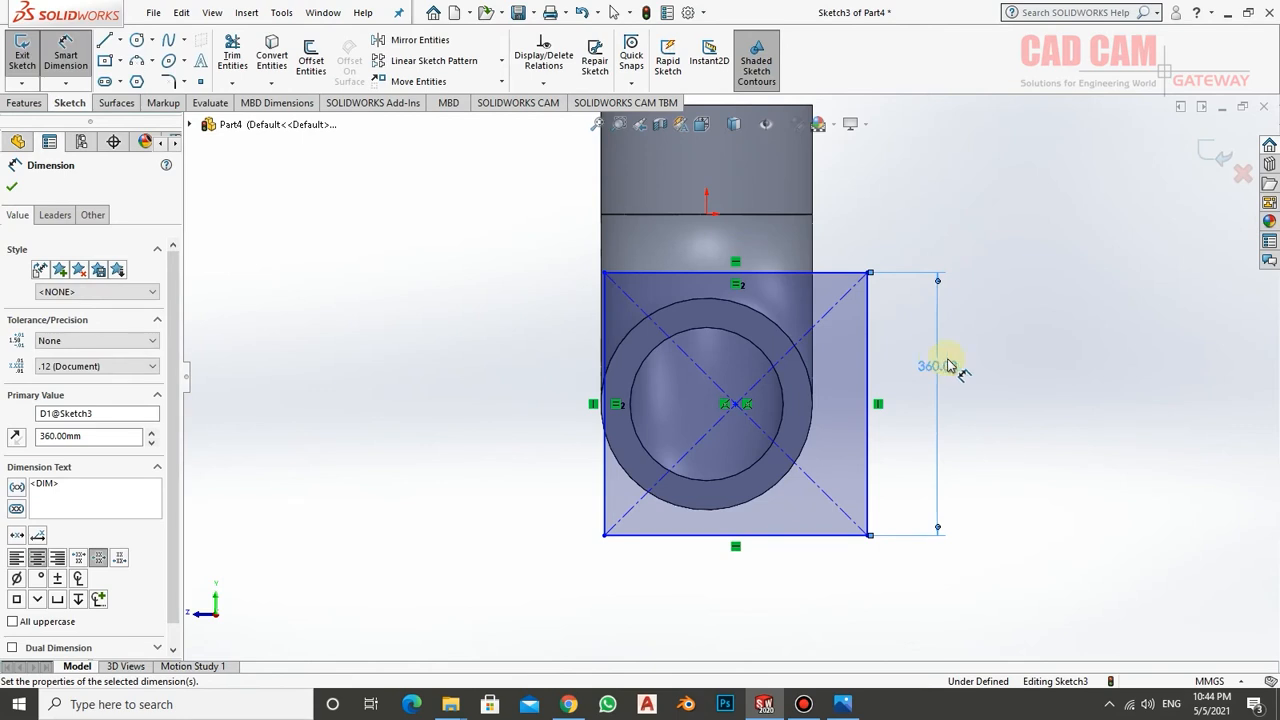
- Make the square's centre point concentric with the pipe's bore edge
click(11, 188)
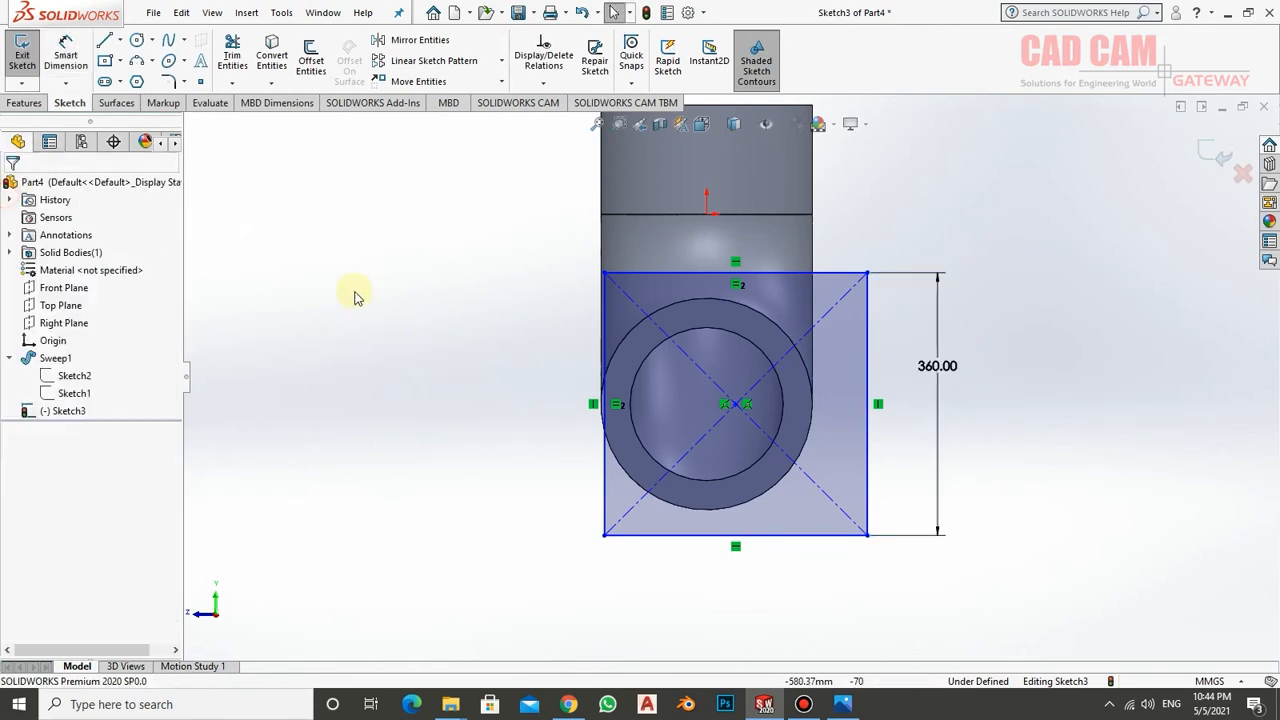
click(735, 405)
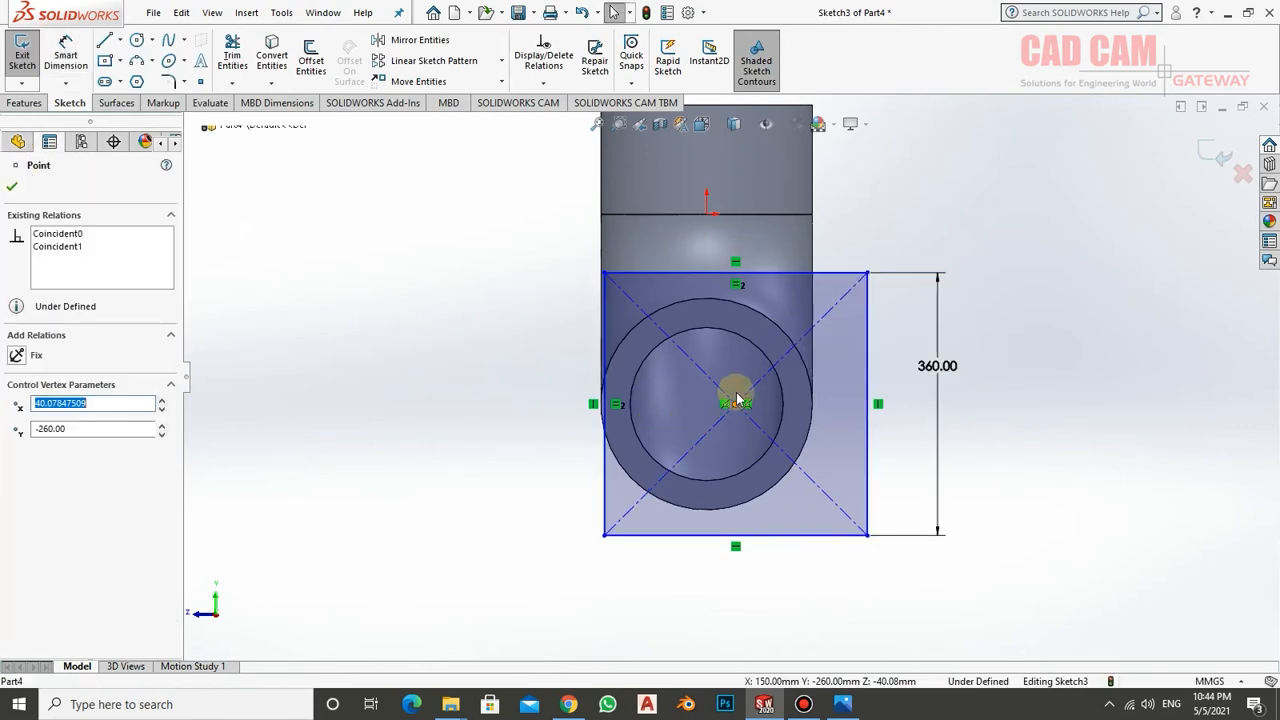
ctrl+click(731, 336)
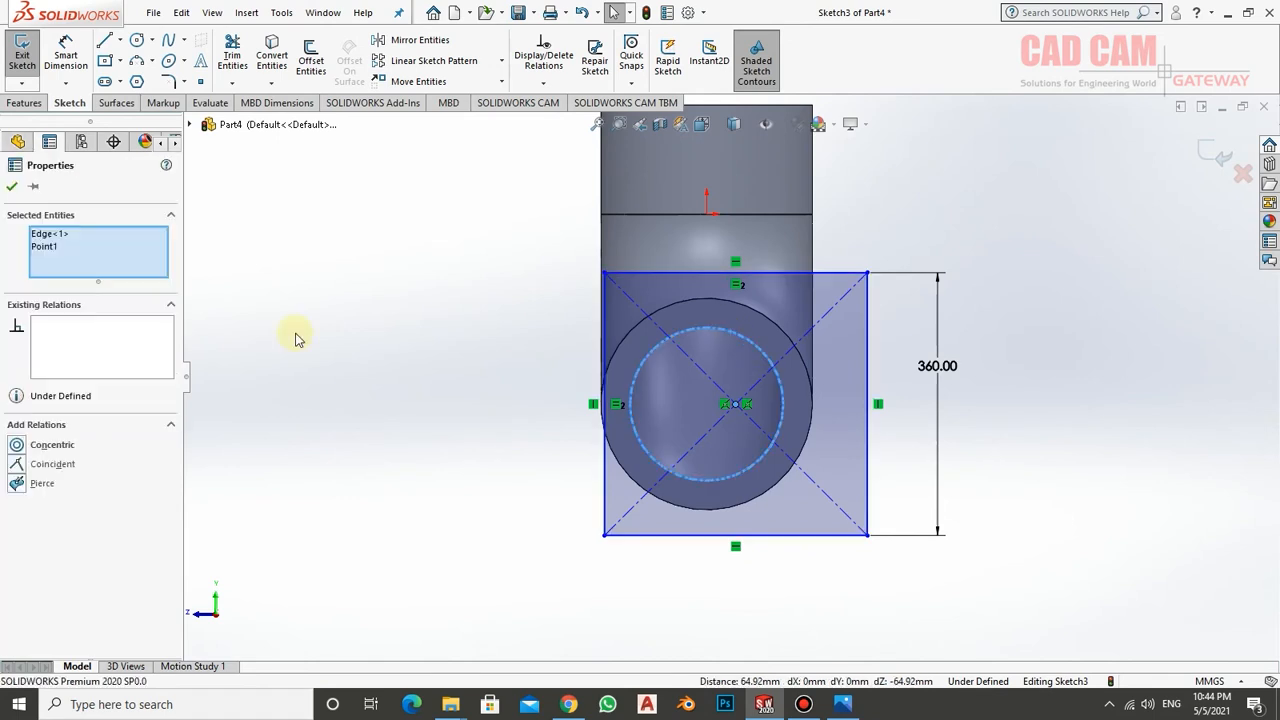
click(17, 447)
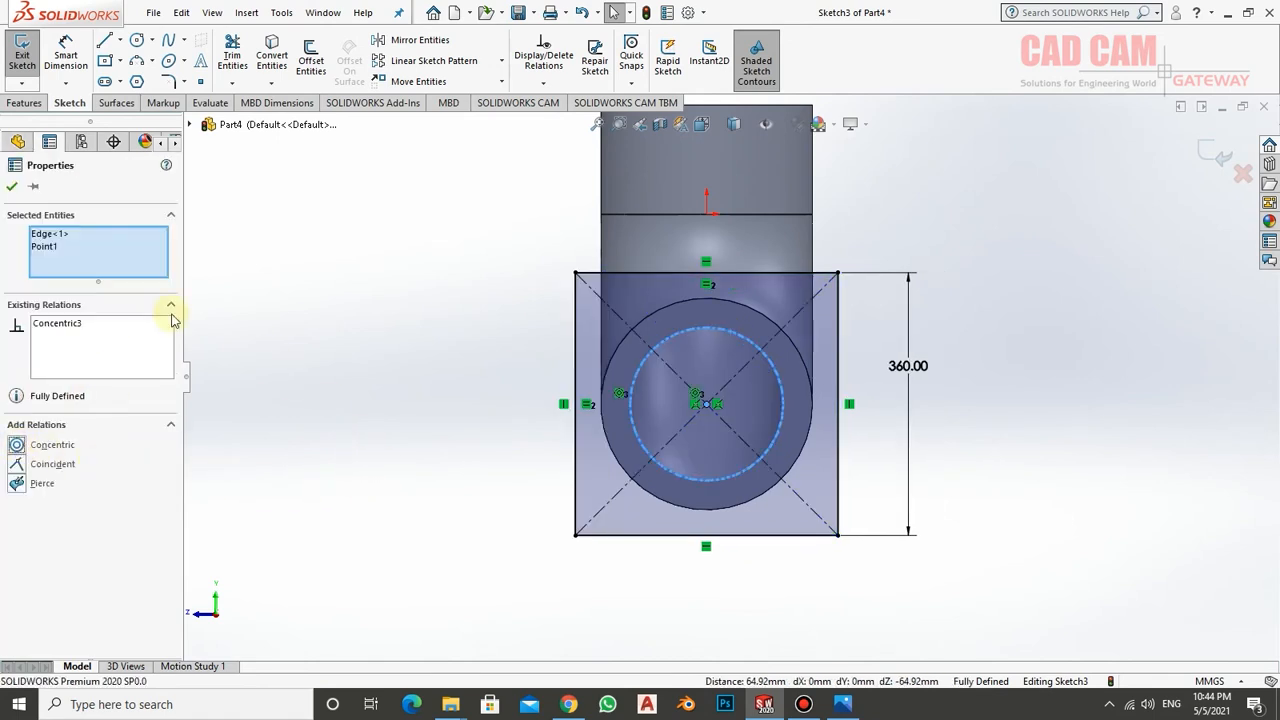
click(11, 184)
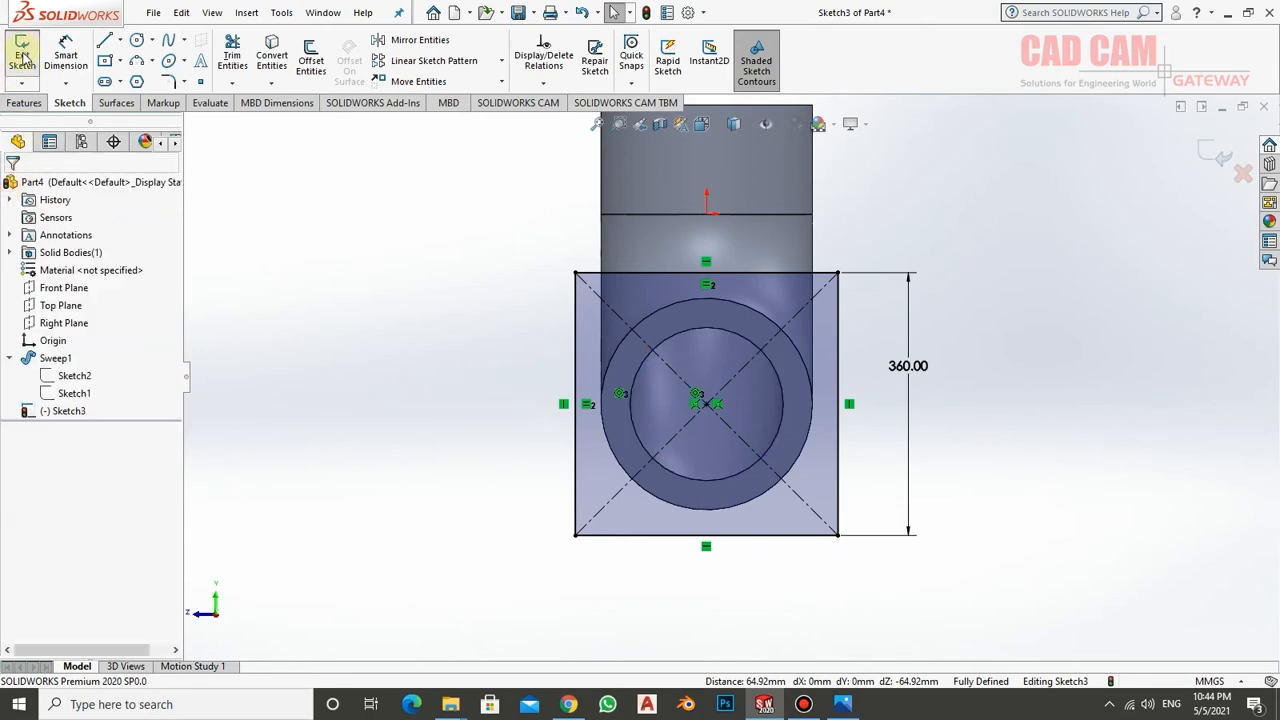
- Extrude the square 50 mm as a merged blind boss, directed back along the pipe from its end face
key(e)
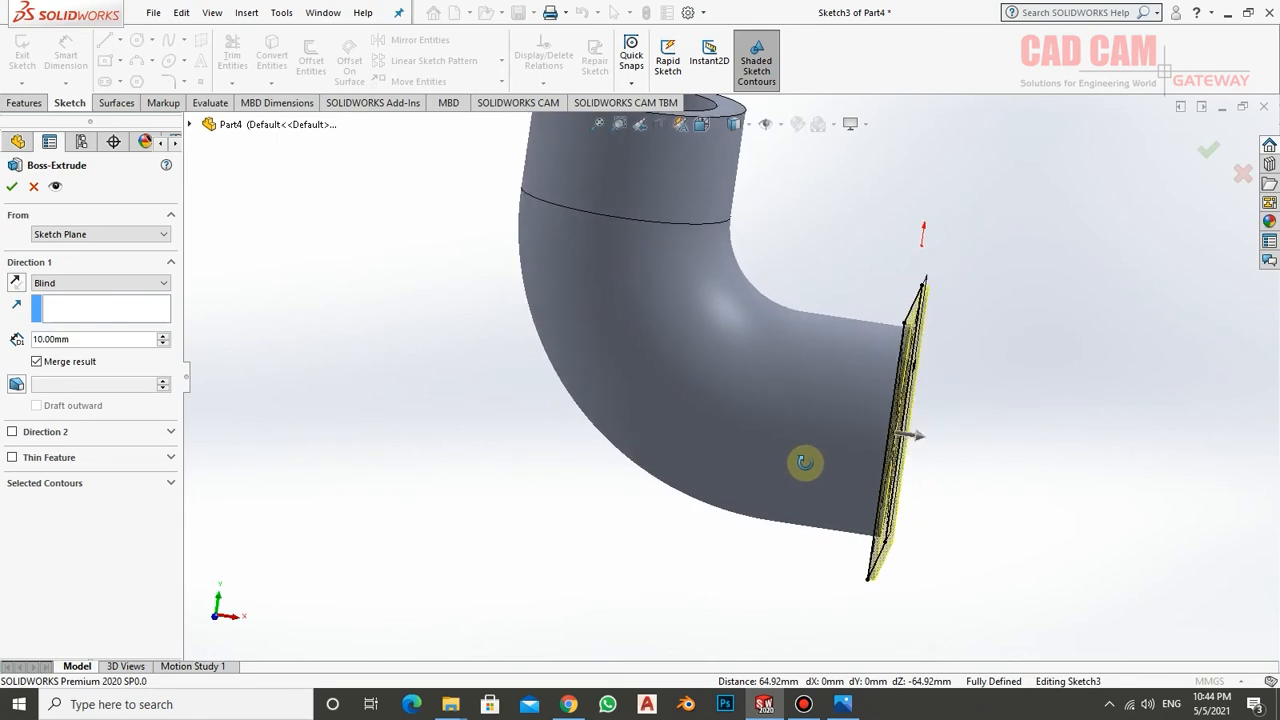
mouse_move(805, 463)
middle_down()
mouse_move(755, 455)
mouse_move(815, 463)
middle_up()
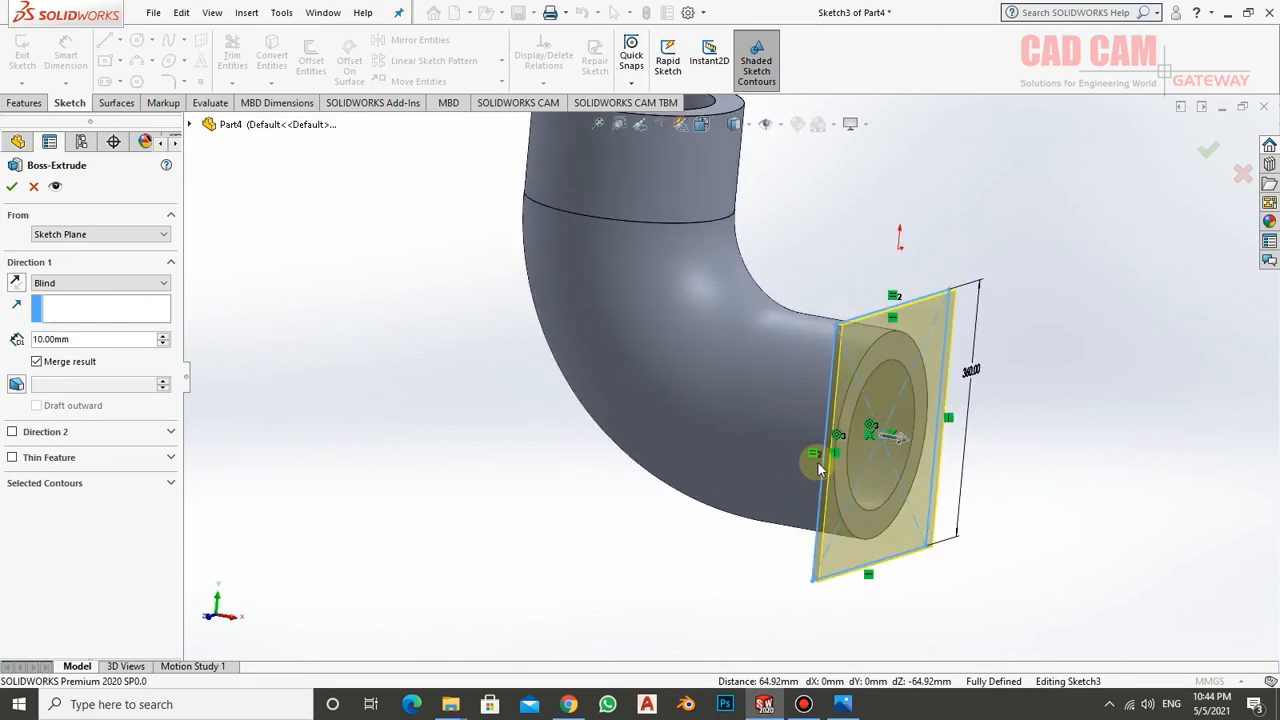
middle_drag(857, 528, 920, 452)
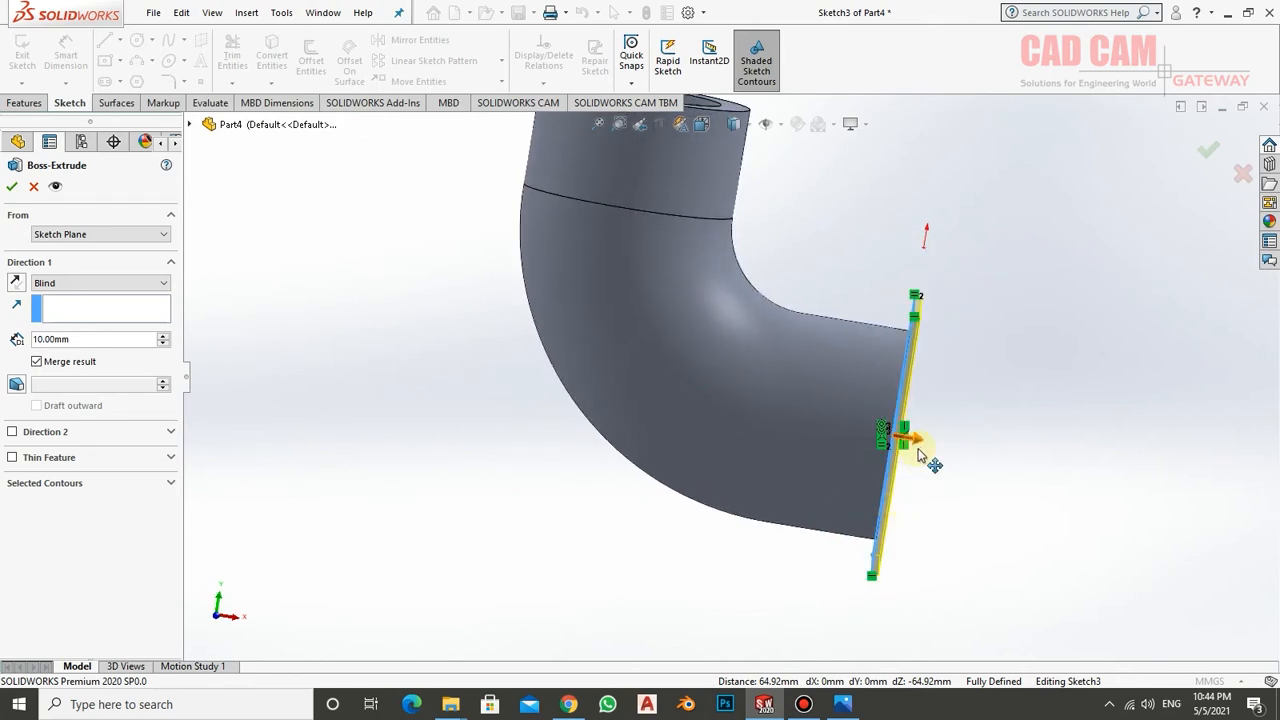
drag(920, 445, 852, 447)
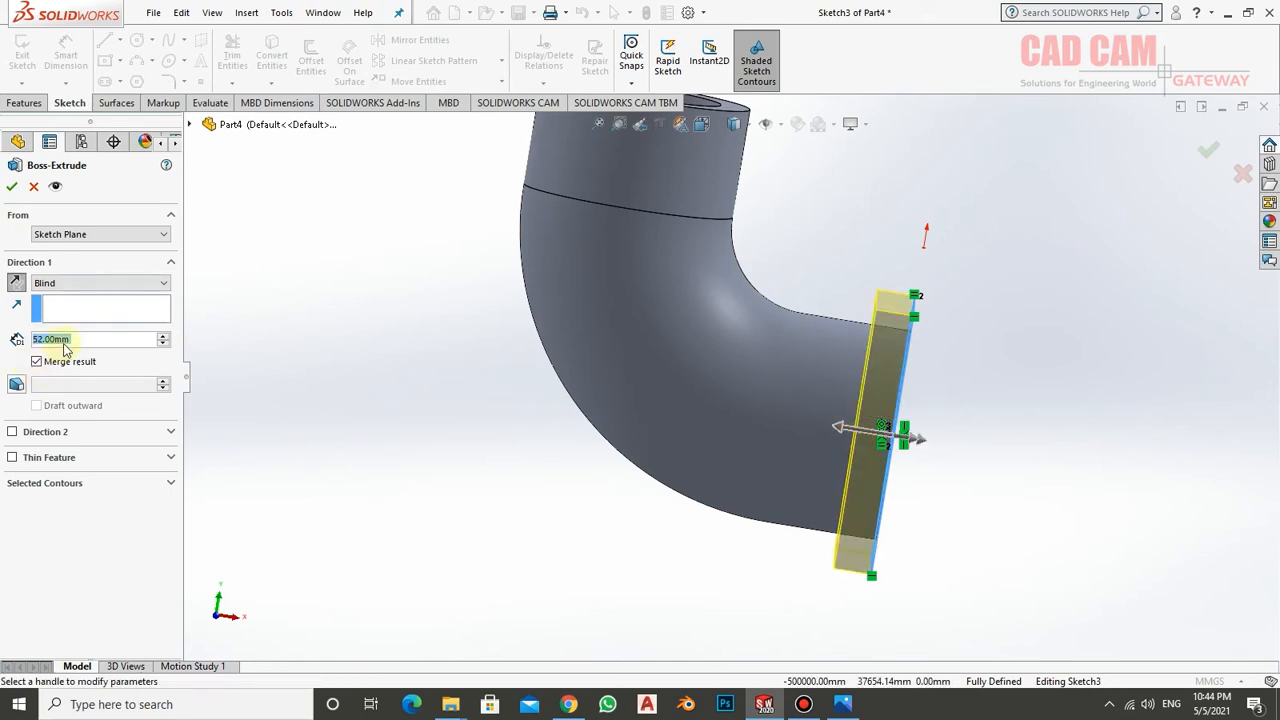
text(50)
key(Return)
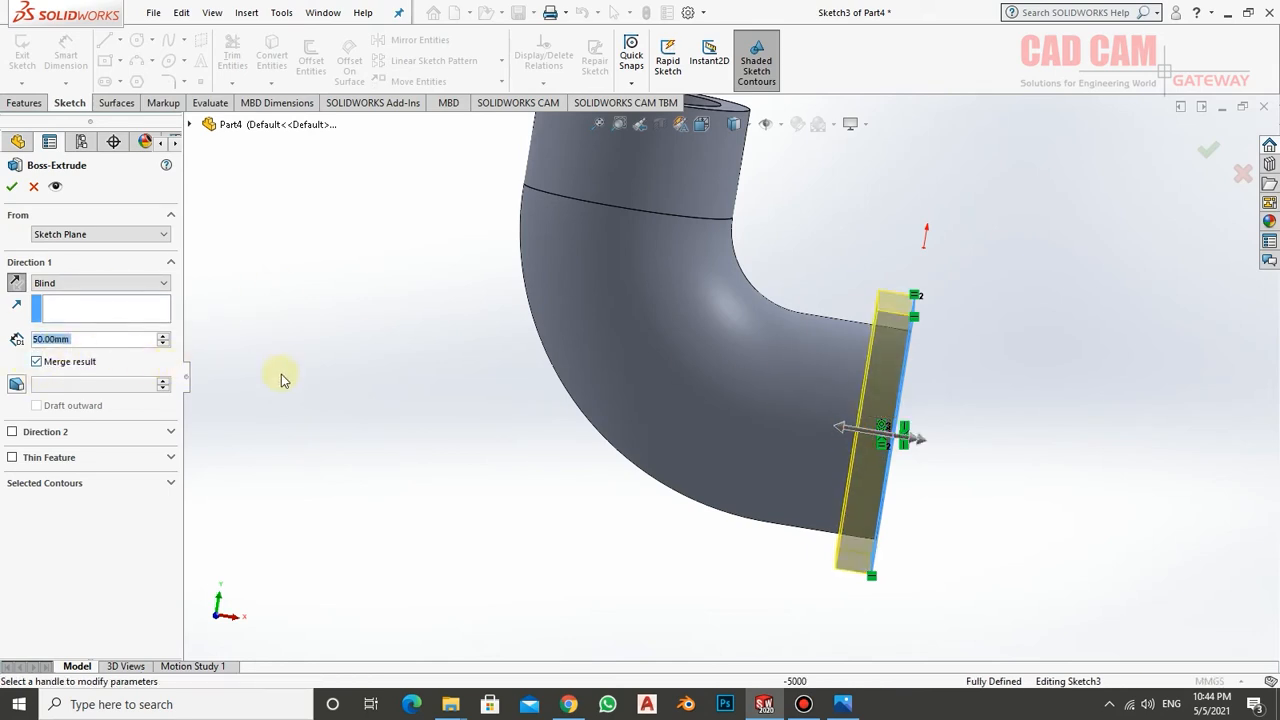
click(13, 188)
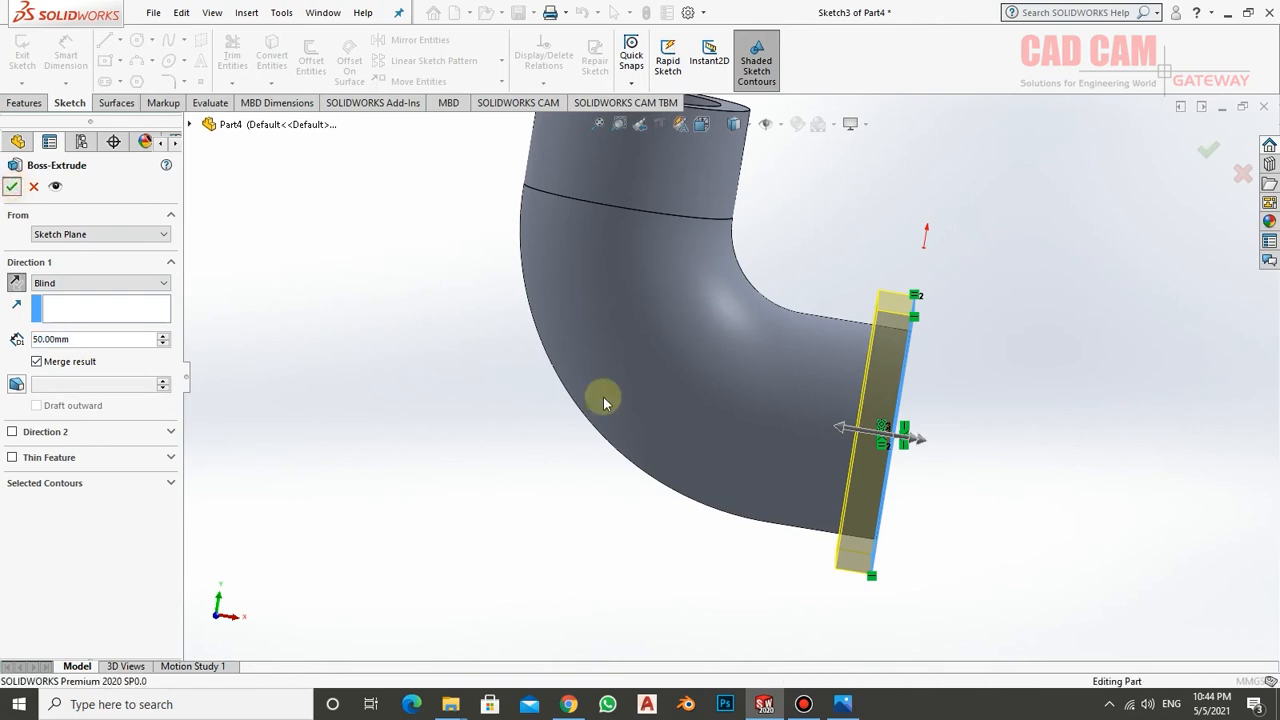
- Edit the square flange's sketch to add a centred 105 mm radius circle matching the bore edge, opening the bore through the flange
middle_drag(617, 427, 700, 394)
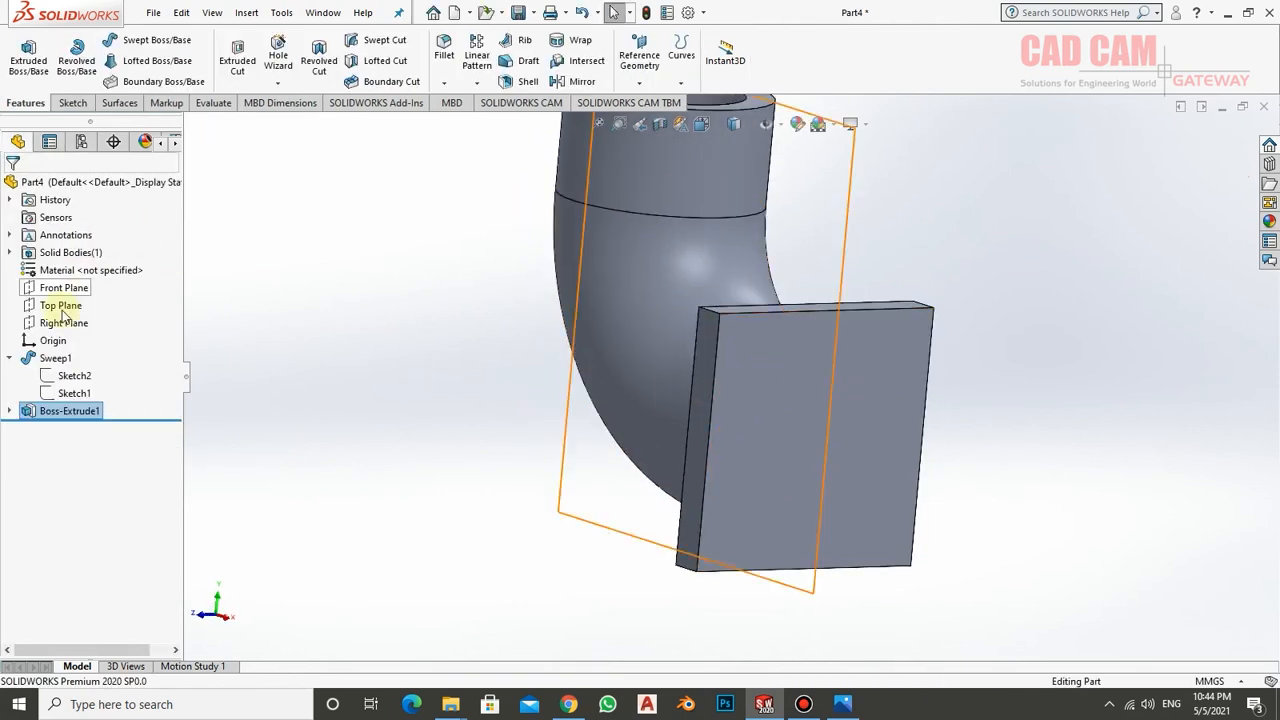
click(8, 411)
click(45, 428)
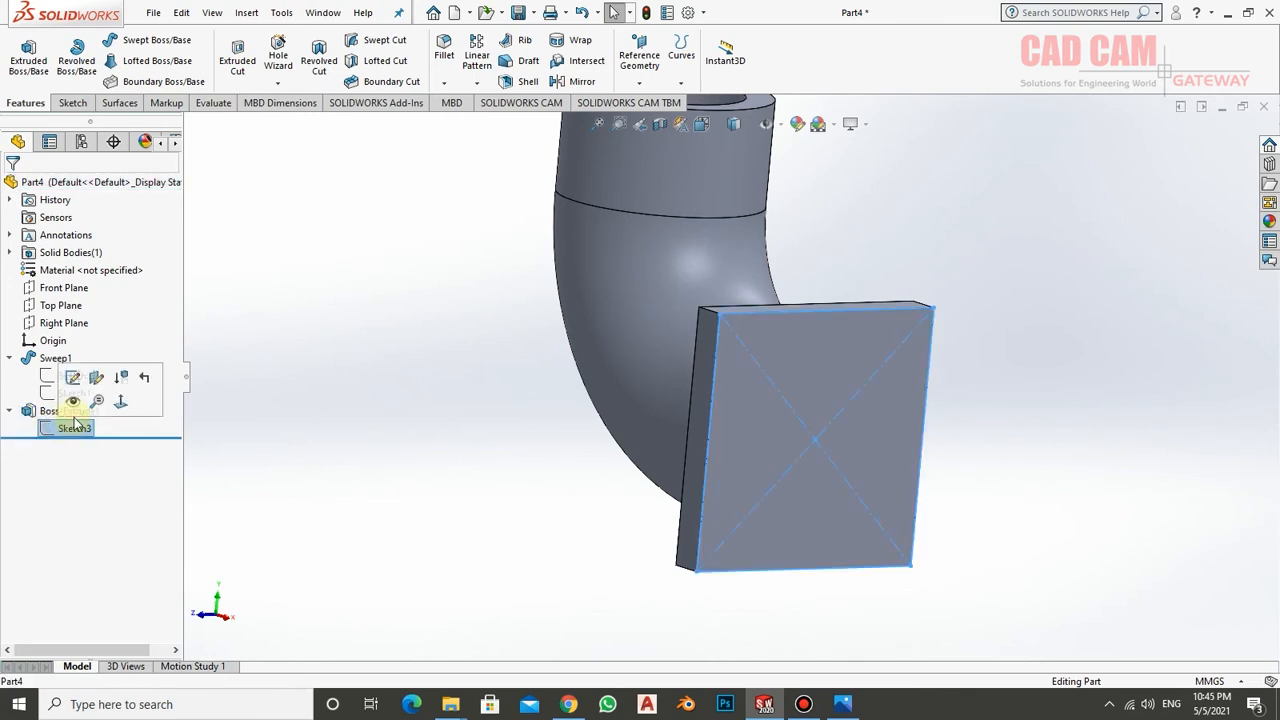
click(74, 377)
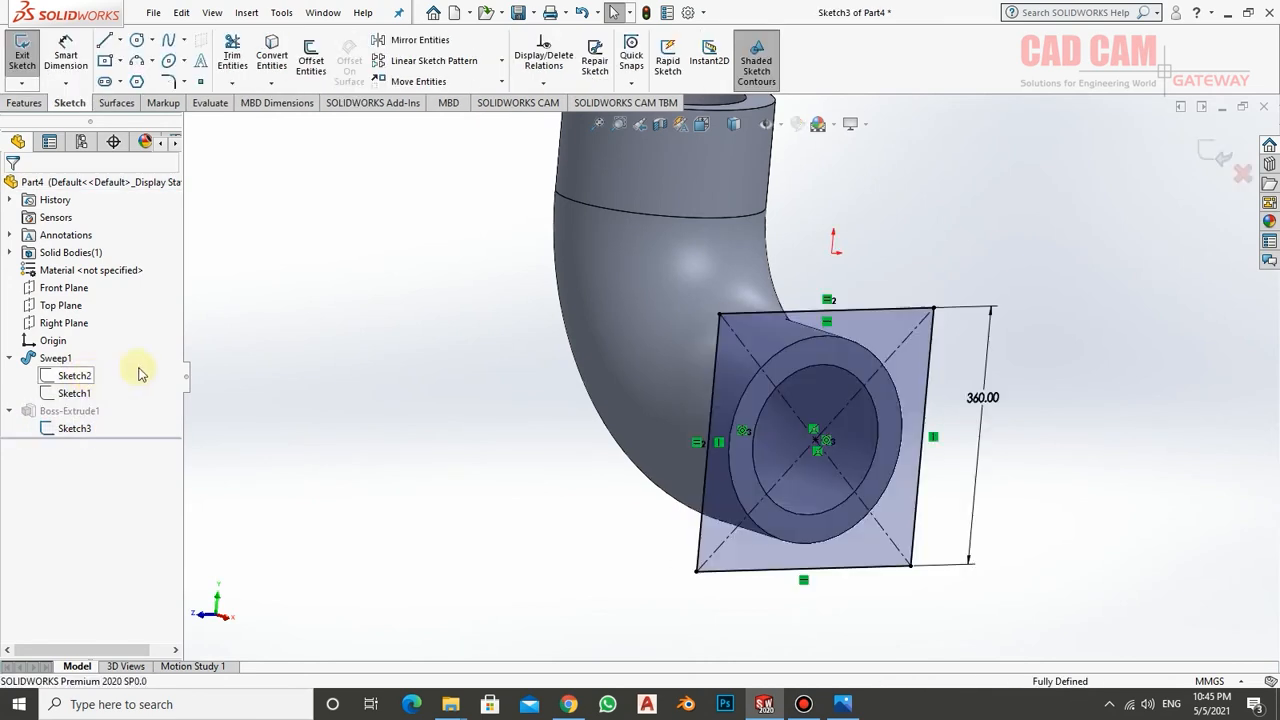
click(137, 40)
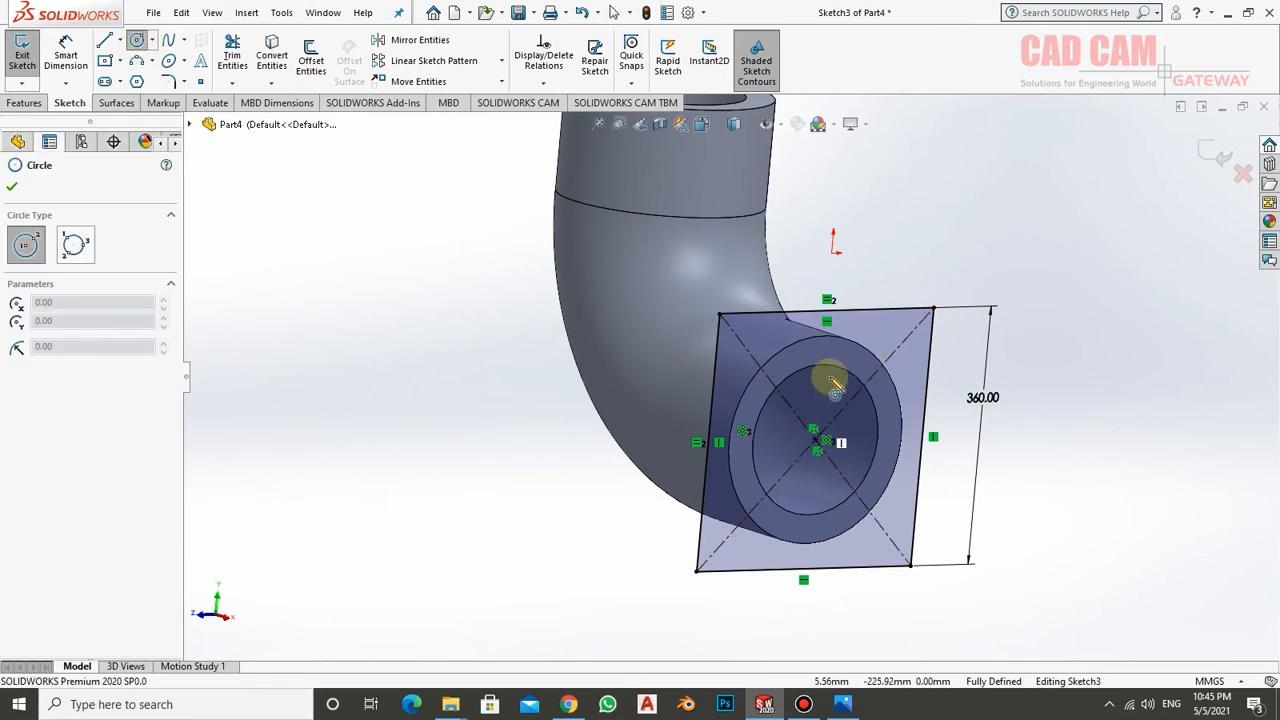
click(817, 441)
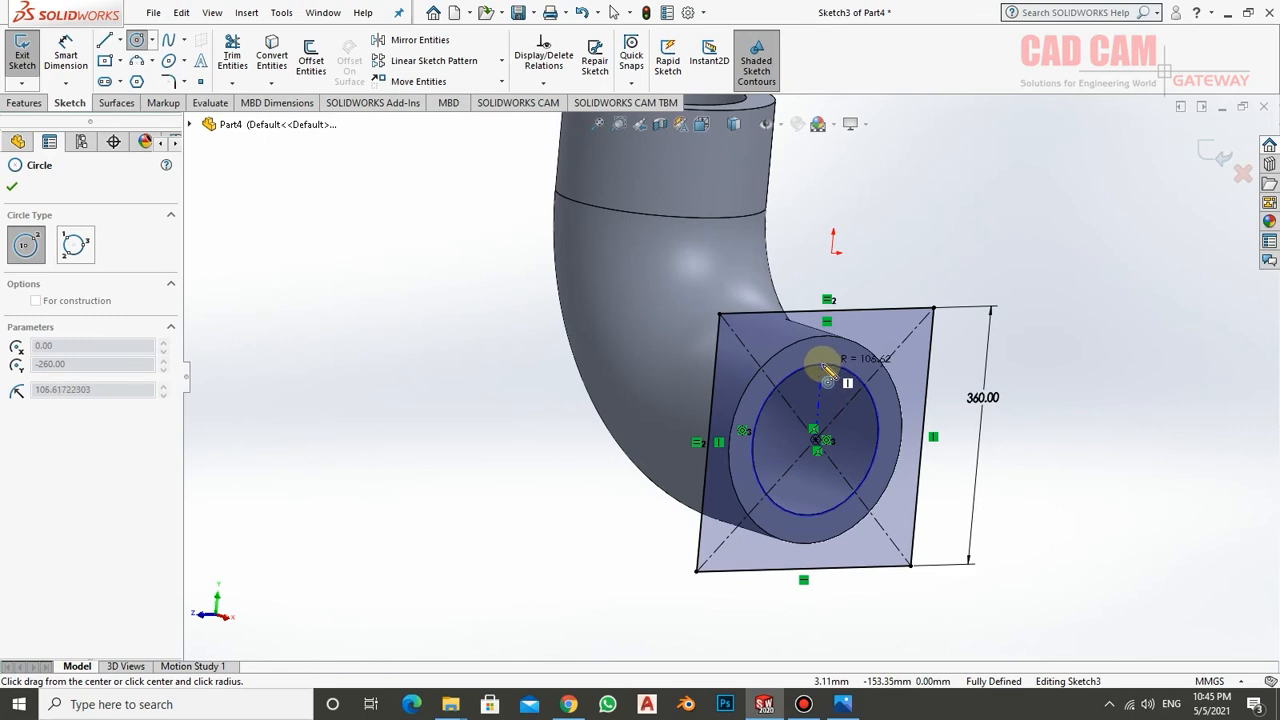
click(817, 367)
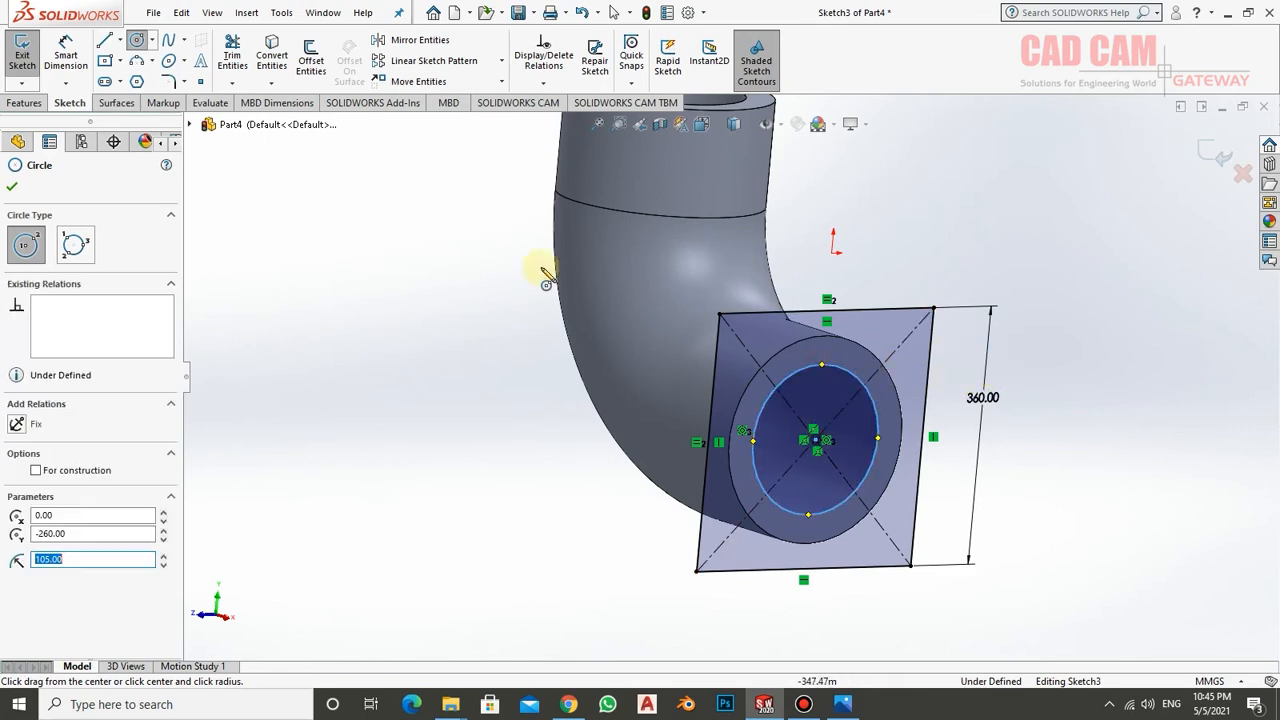
click(13, 189)
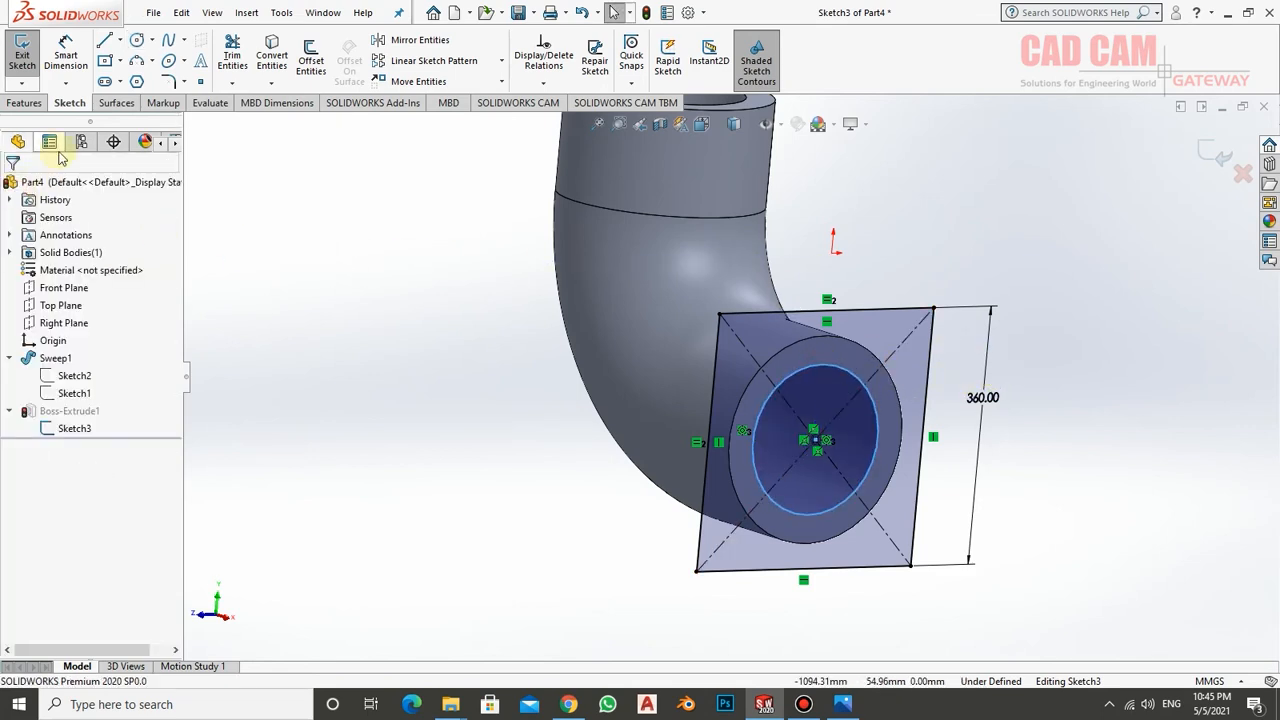
click(21, 62)
- Specify an M12 hex bolt counterbore hole with 30 mm through diameter, 60 mm counterbore diameter and 10 mm counterbore depth, ending Up To Next
middle_drag(647, 459, 818, 407)
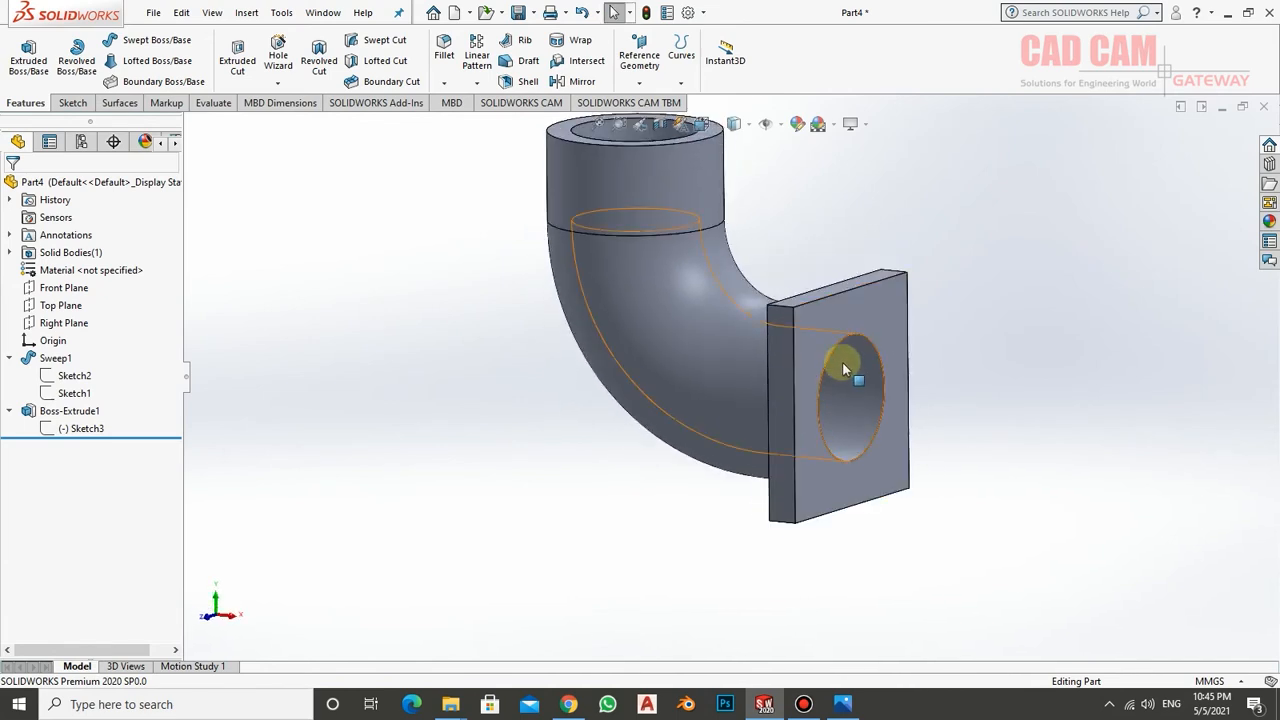
scroll(858, 362, down, 2)
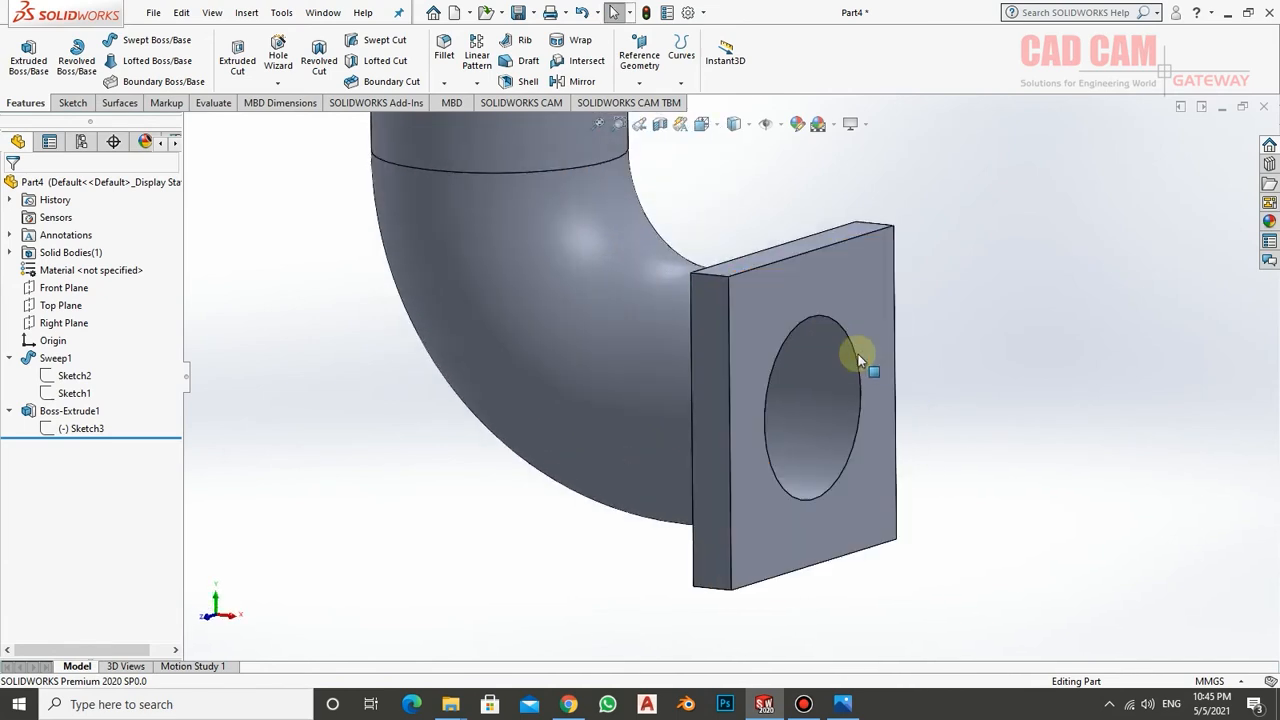
scroll(775, 286, down, 1)
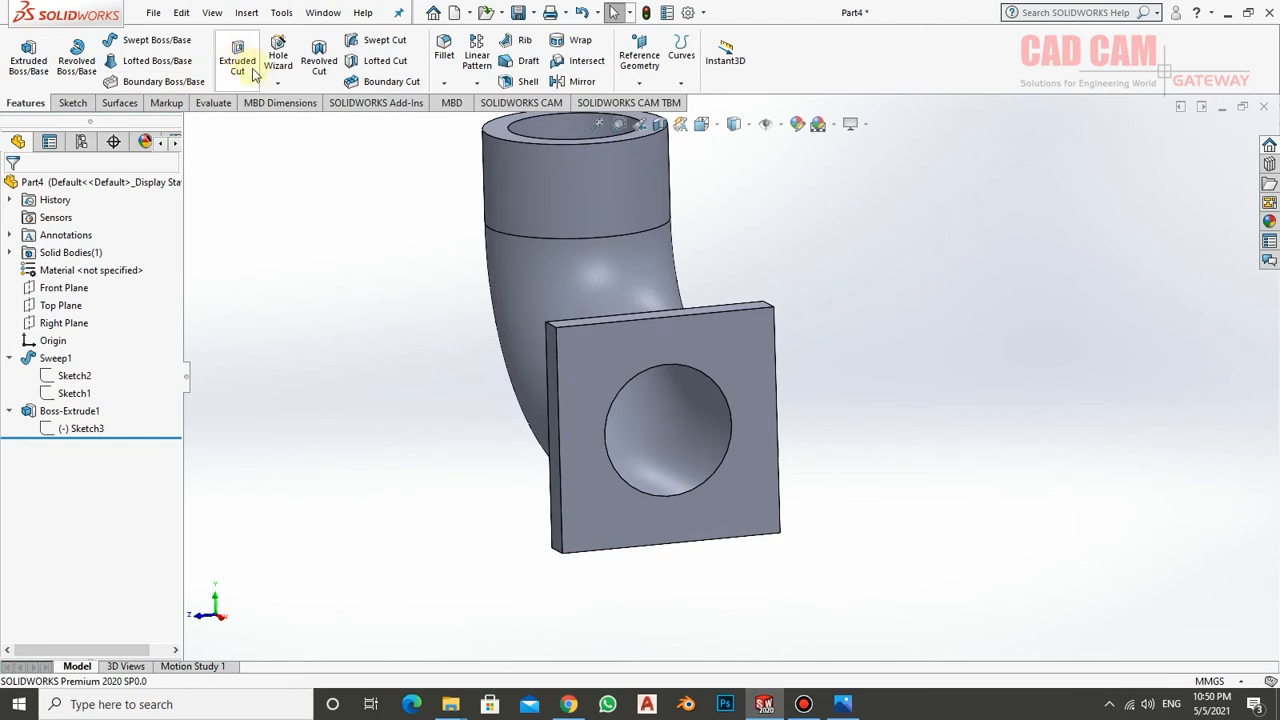
click(278, 52)
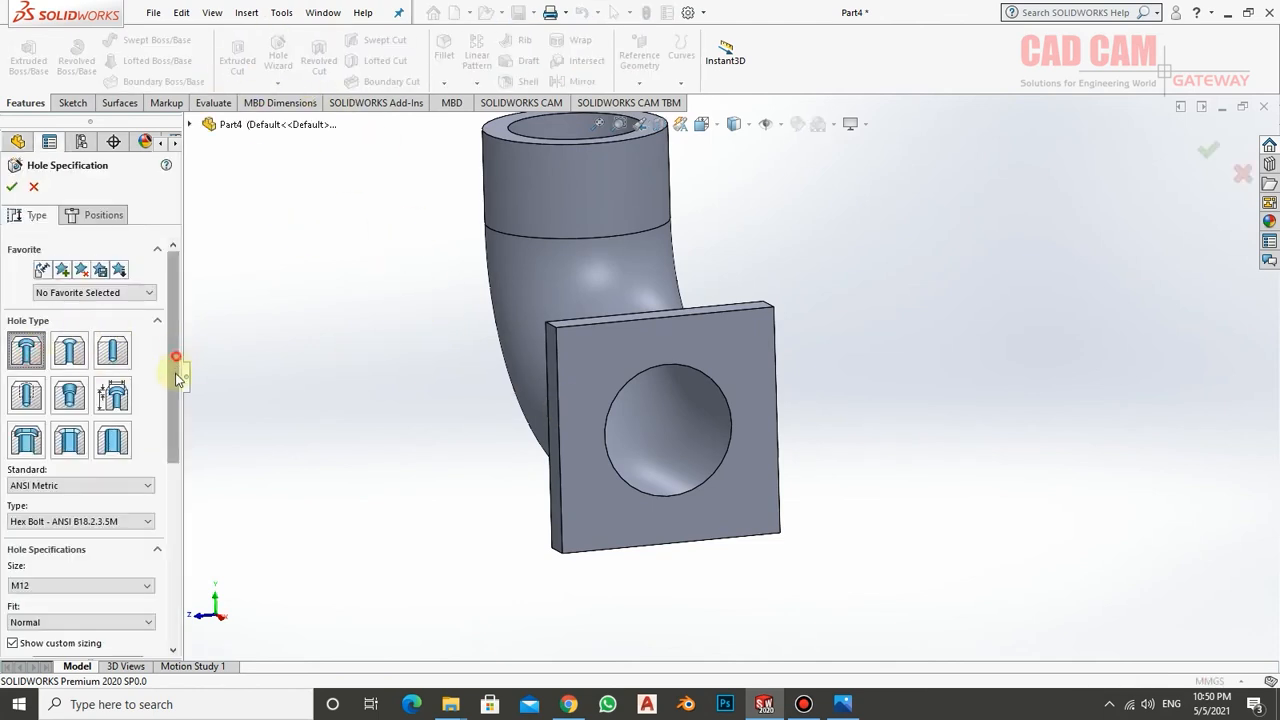
drag(171, 366, 171, 471)
click(48, 421)
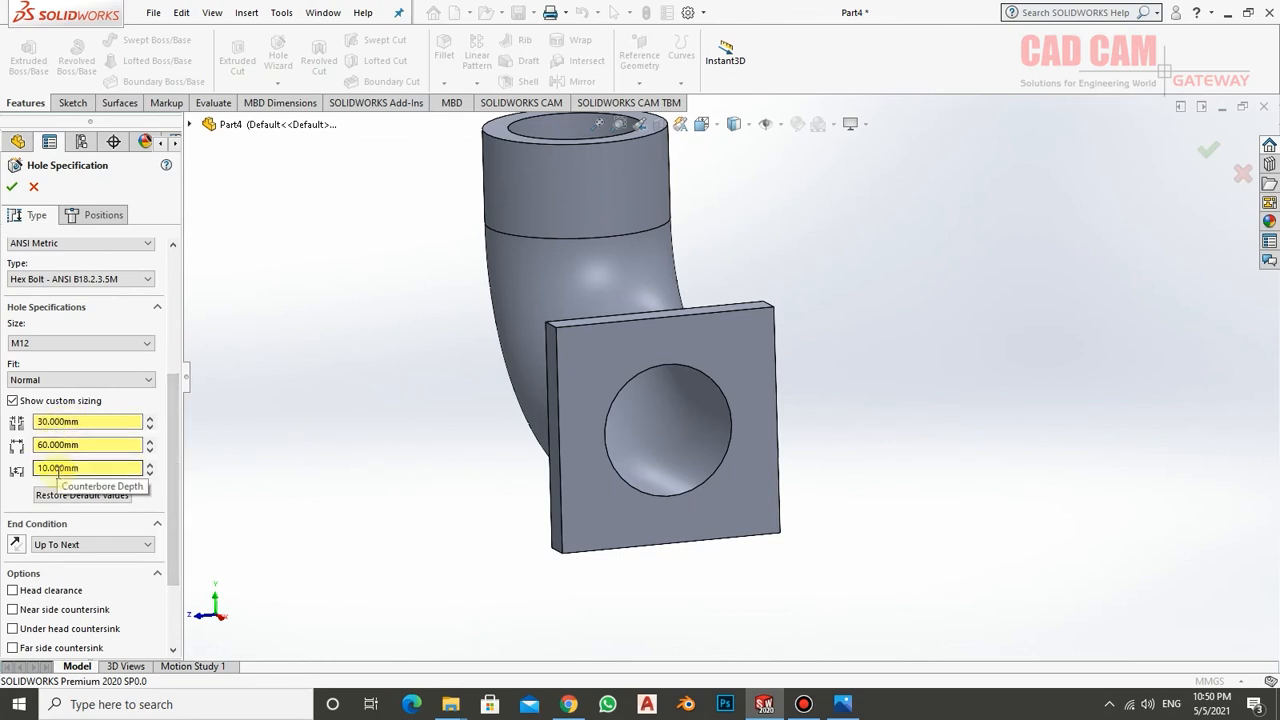
- Place the counterbore hole on the flange's outer face near its upper-left corner
click(95, 215)
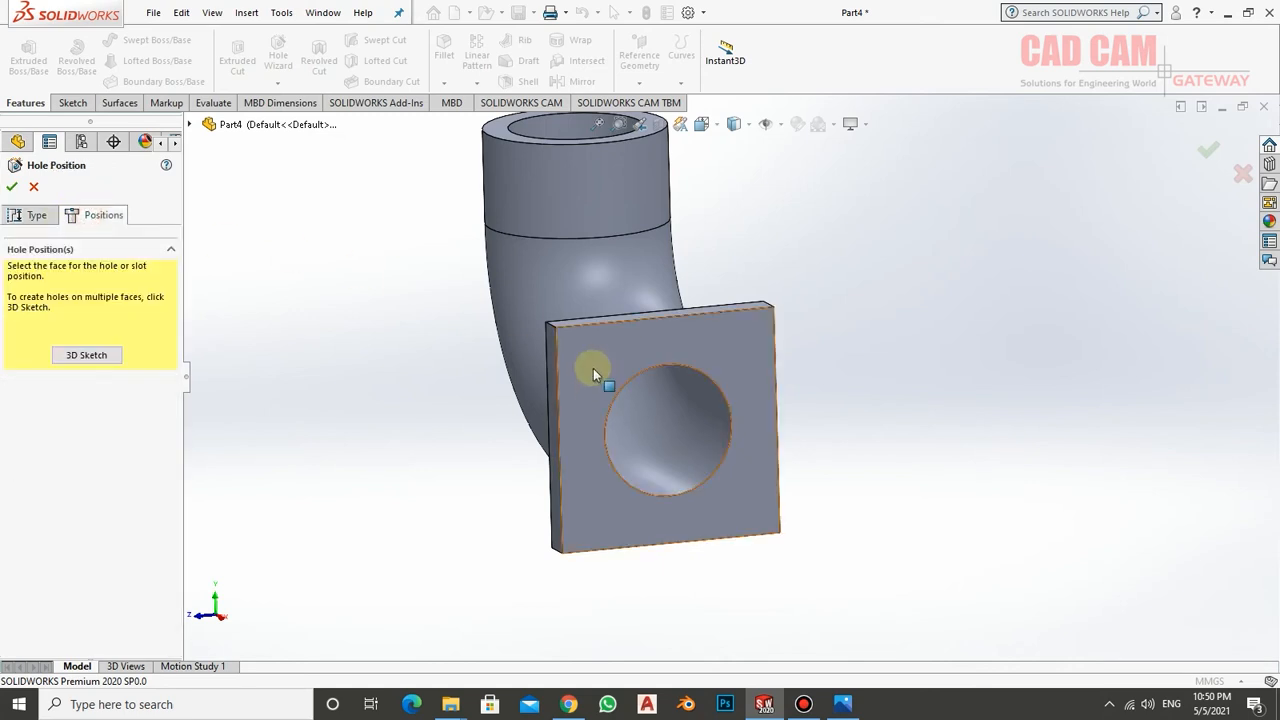
click(586, 349)
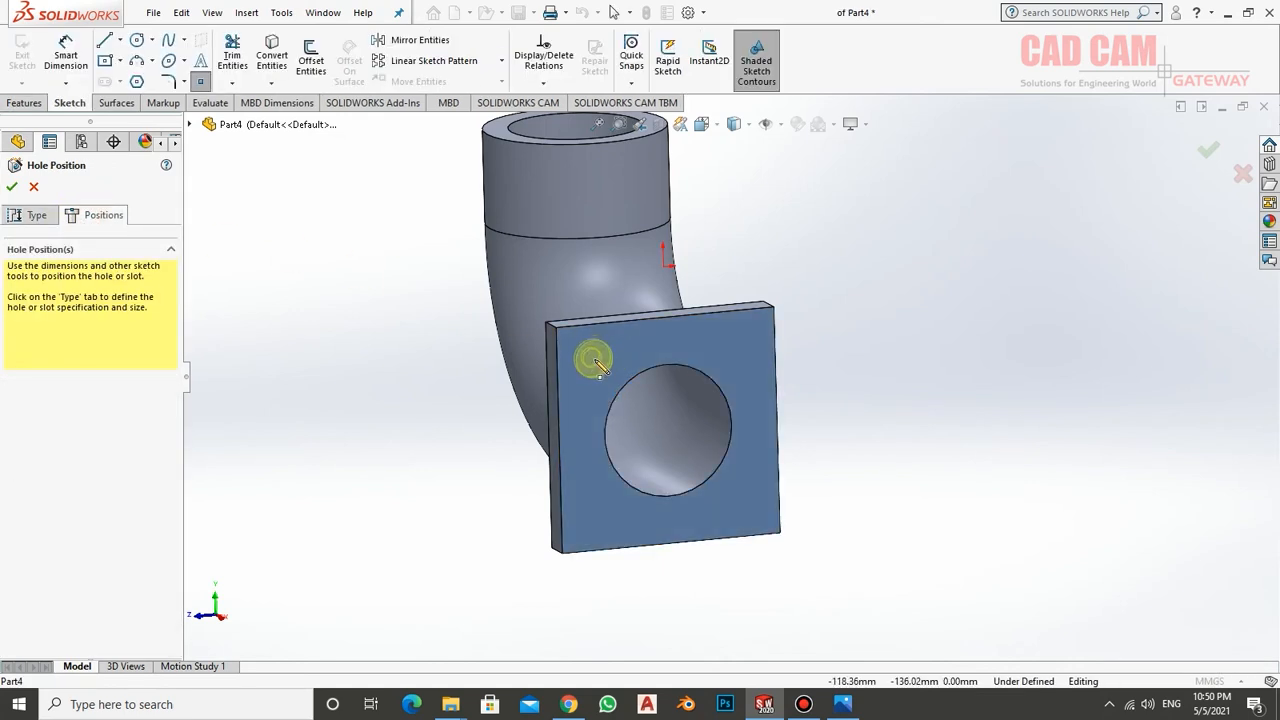
click(593, 358)
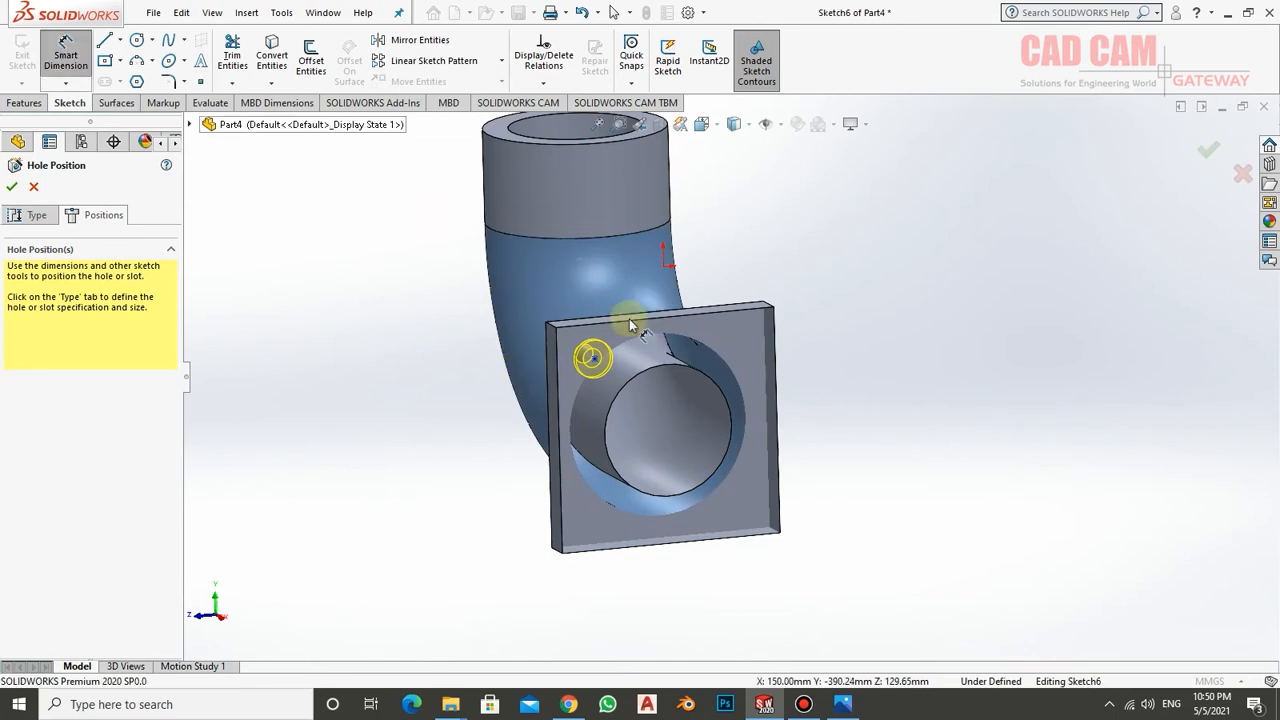
- Dimension the hole's centre 50 mm from the flange's left vertical edge
click(593, 358)
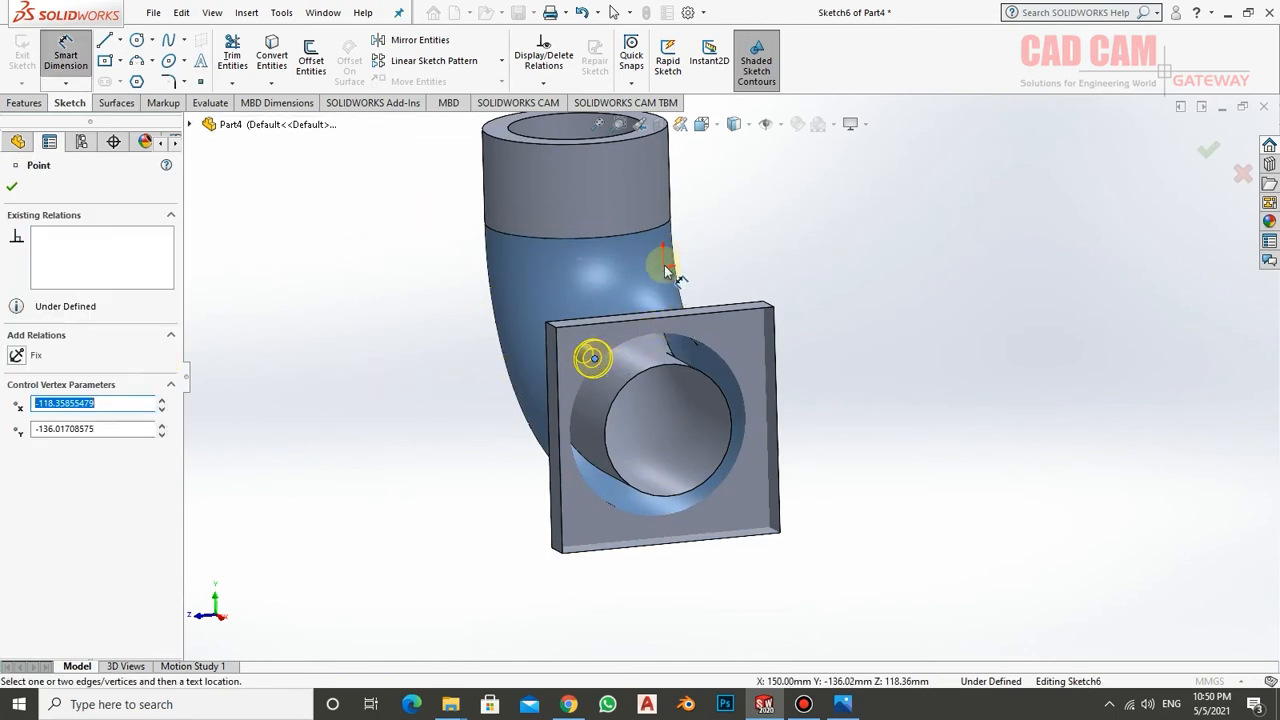
click(554, 350)
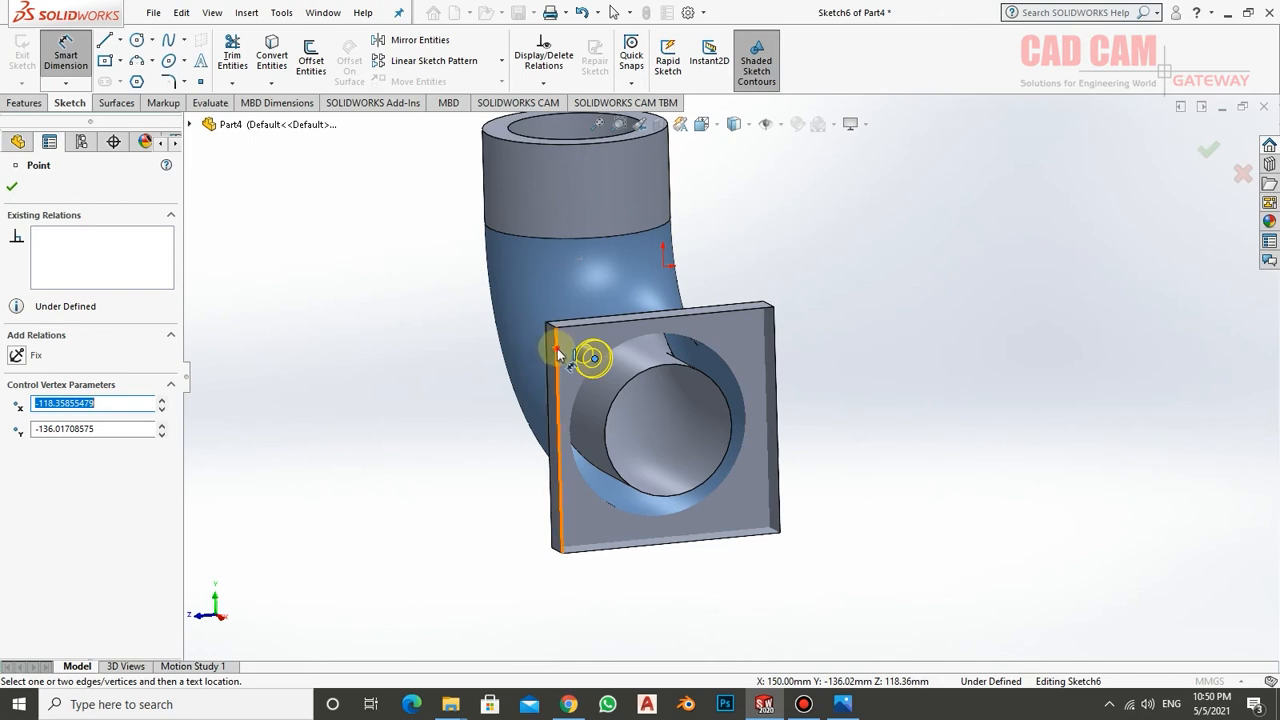
click(573, 298)
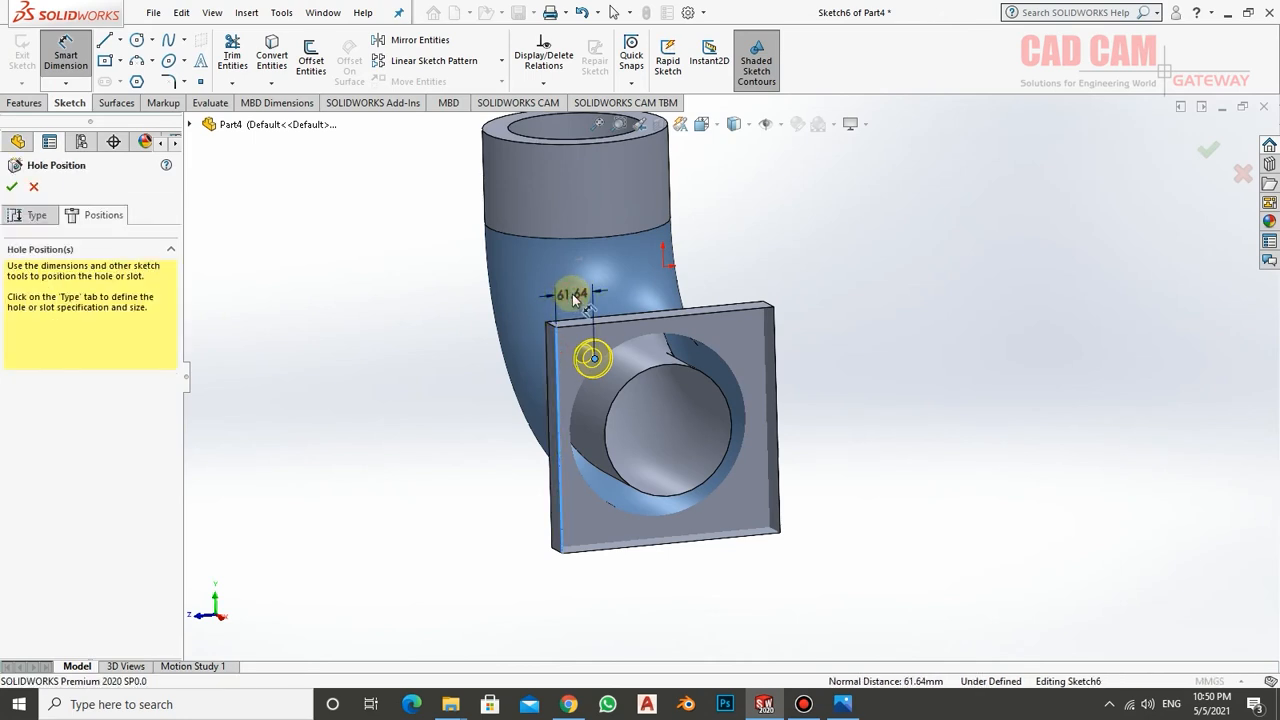
text(50)
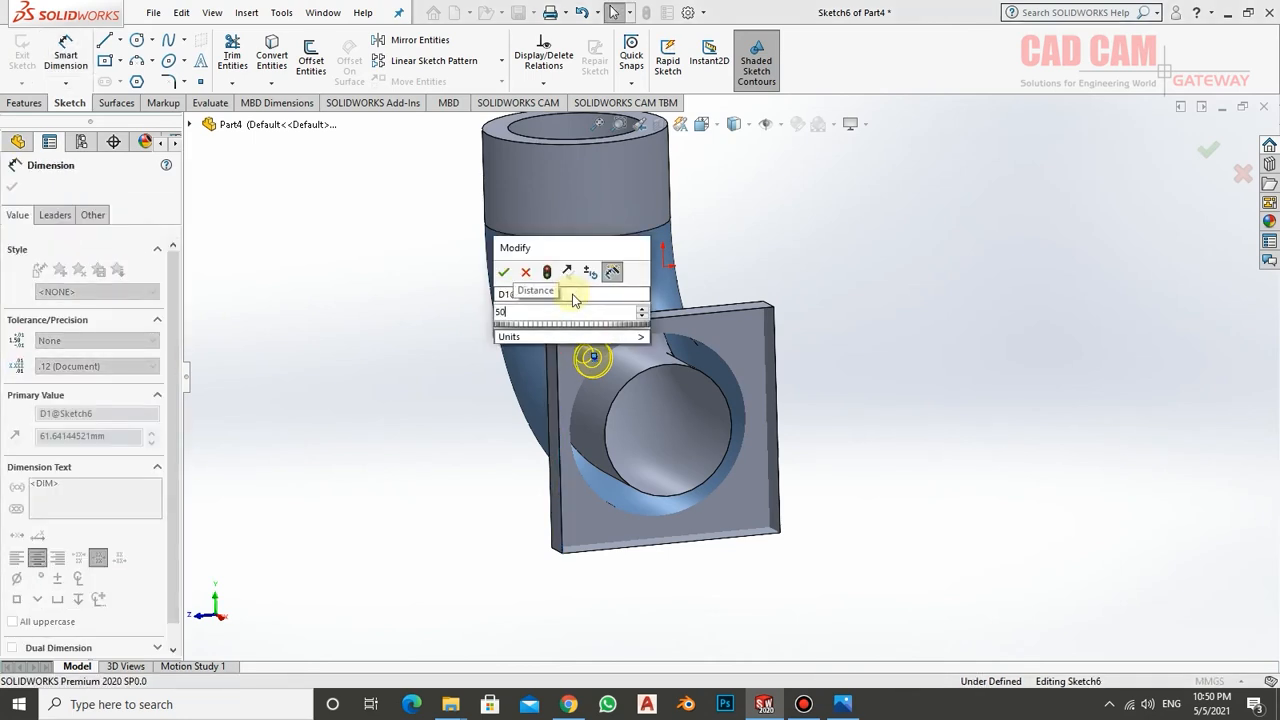
key(Return)
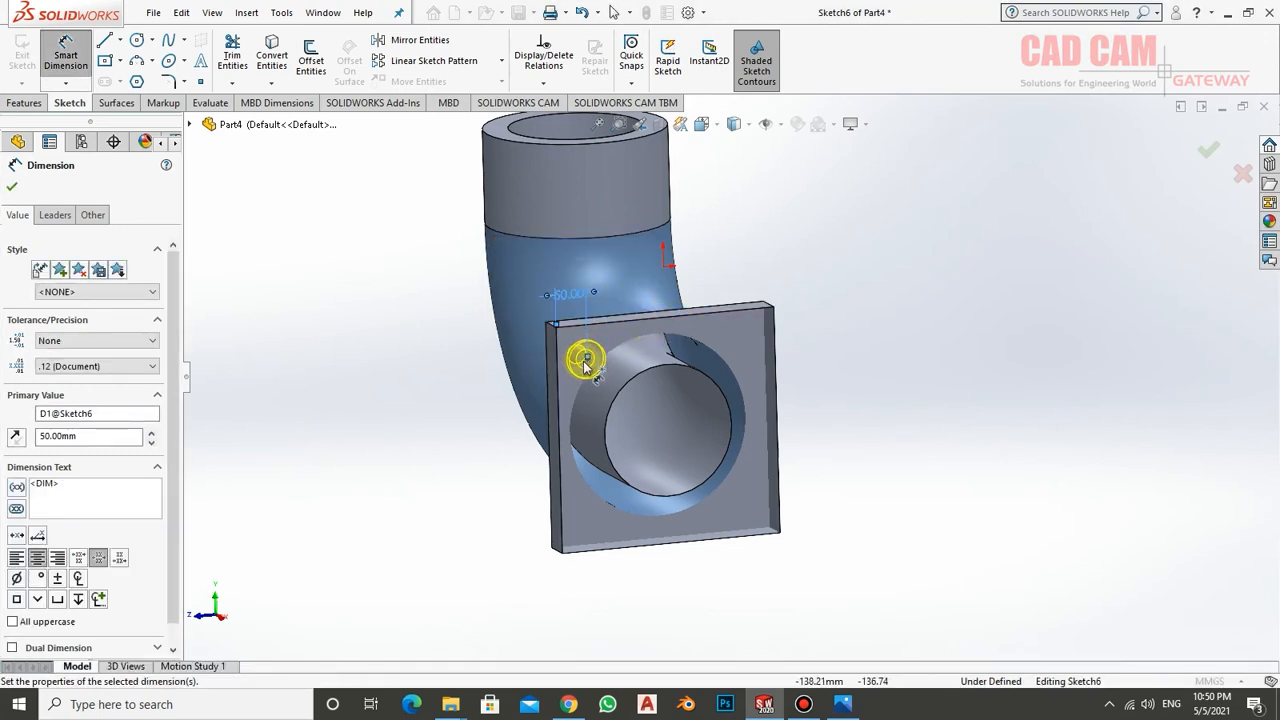
- Dimension the hole's centre 50 mm from the flange's upper edge and finish the counterbore hole
click(588, 360)
click(593, 323)
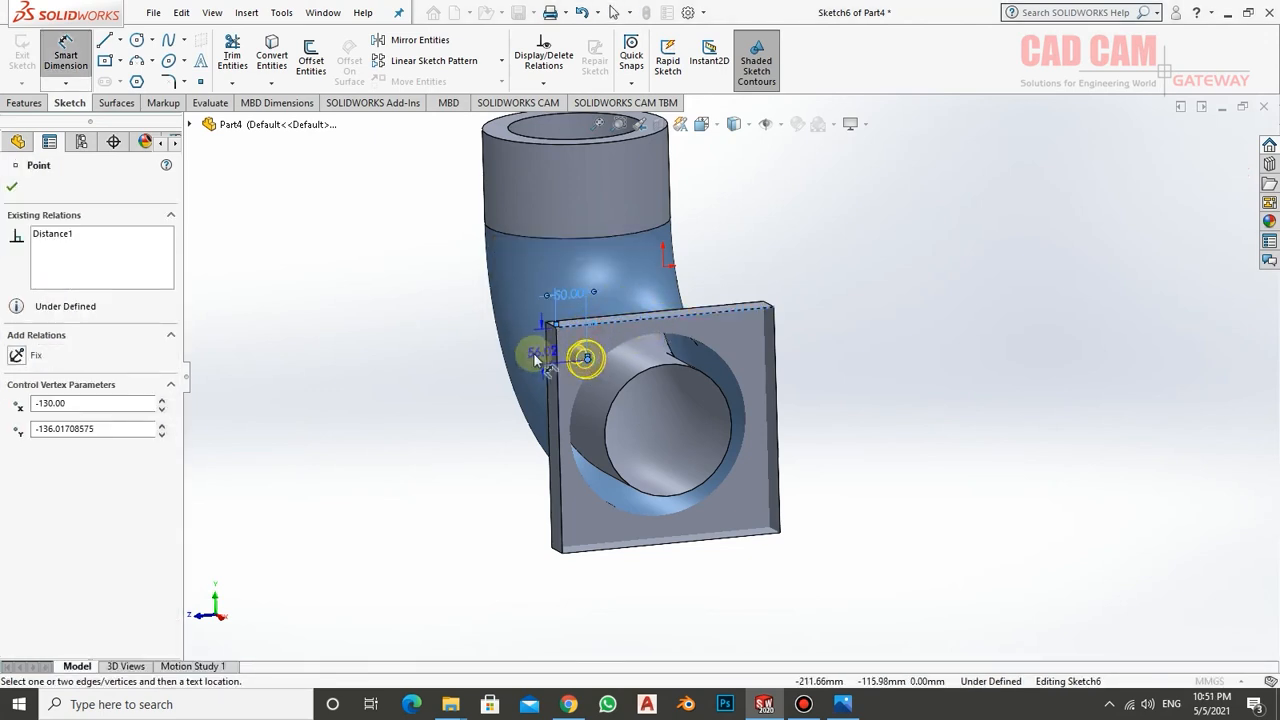
click(490, 355)
text(50)
key(Return)
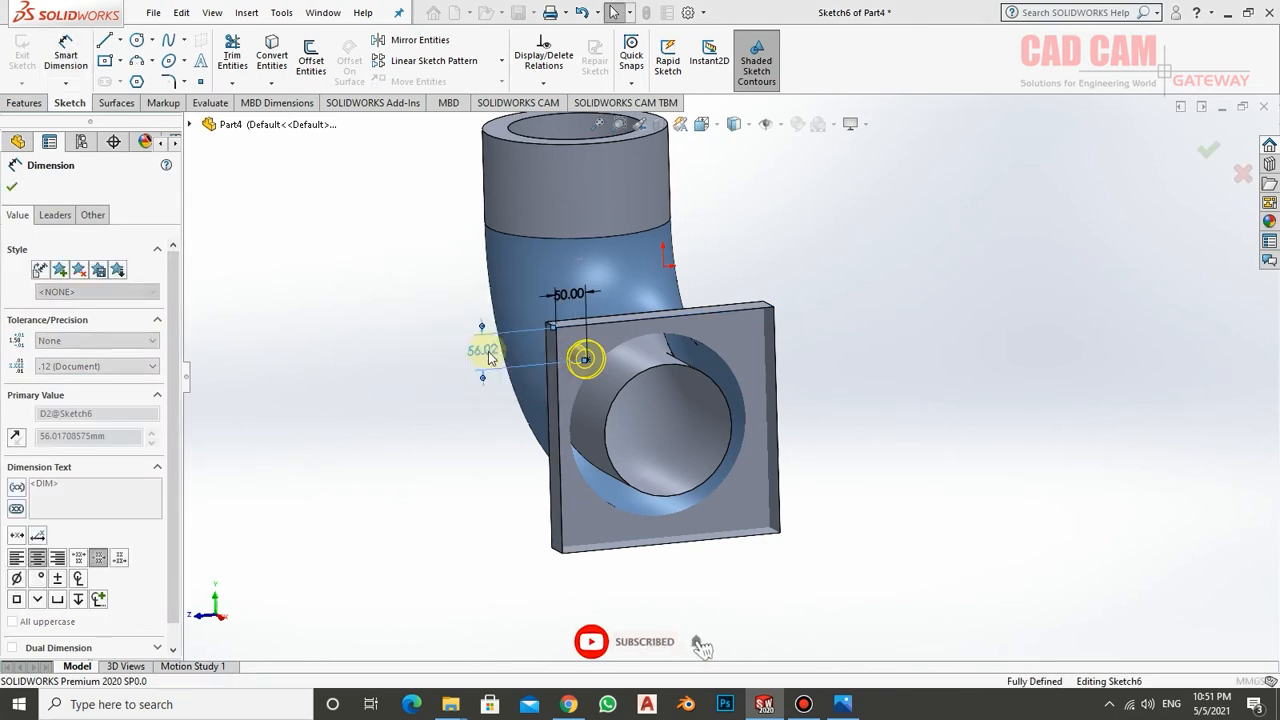
click(12, 186)
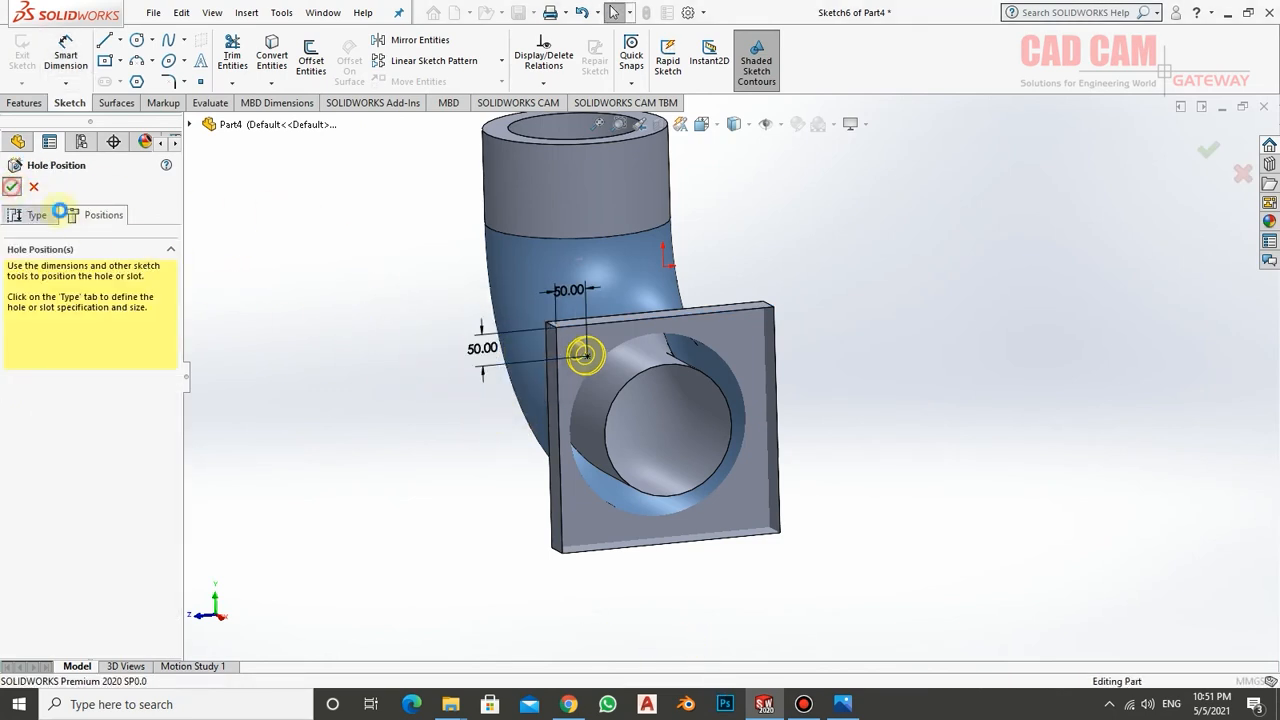
click(12, 186)
middle_drag(481, 405, 443, 371)
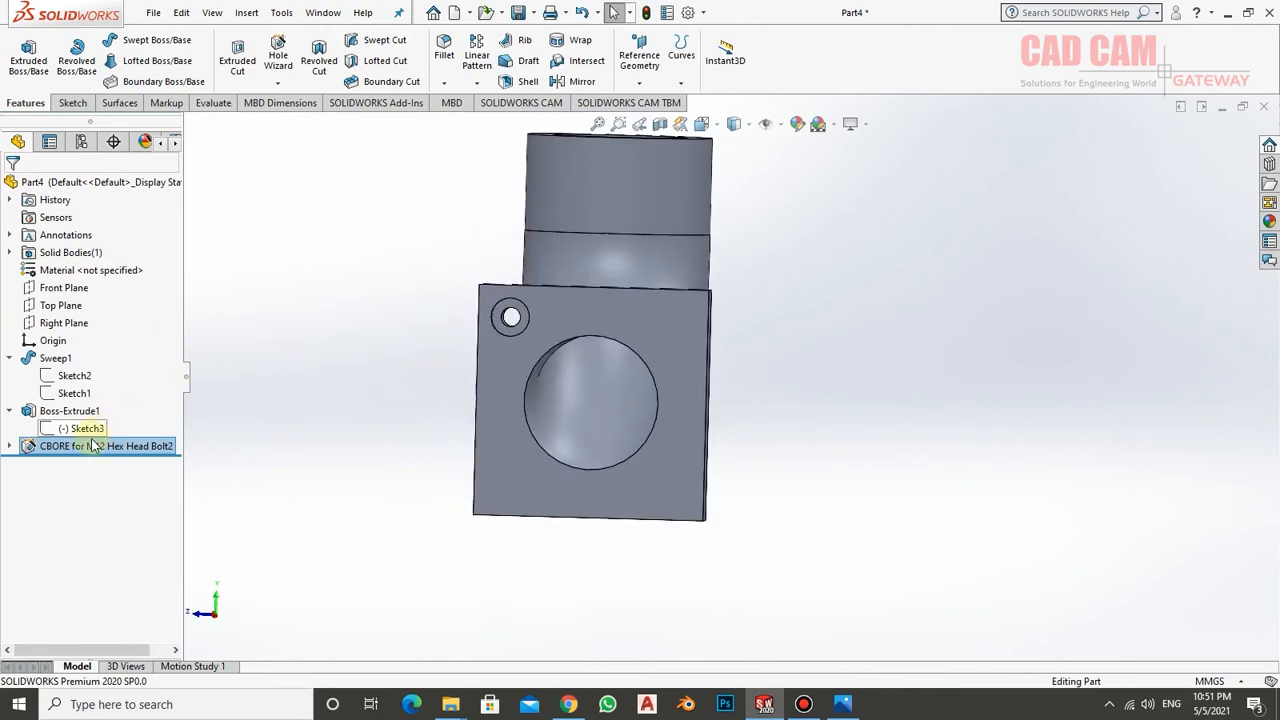
- Start a linear pattern of the counterbore hole, using the flange's upper edge and left vertical edge as its two directions
click(490, 78)
click(478, 53)
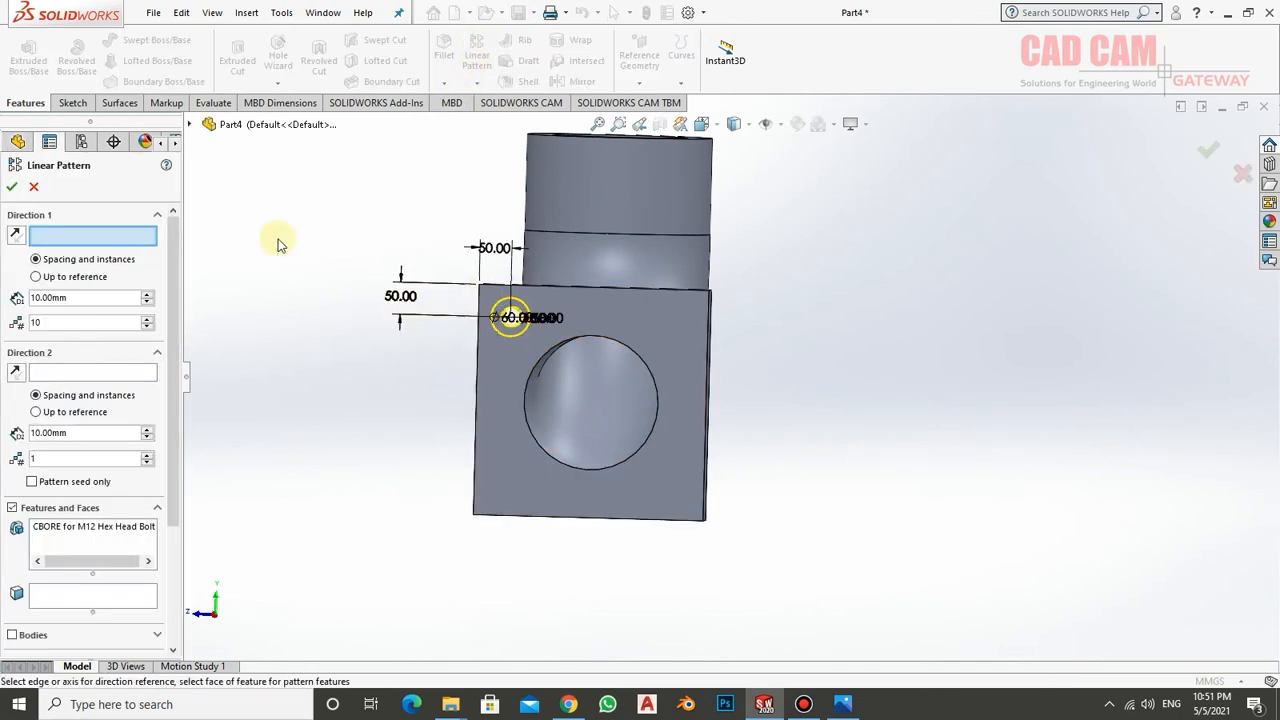
click(576, 290)
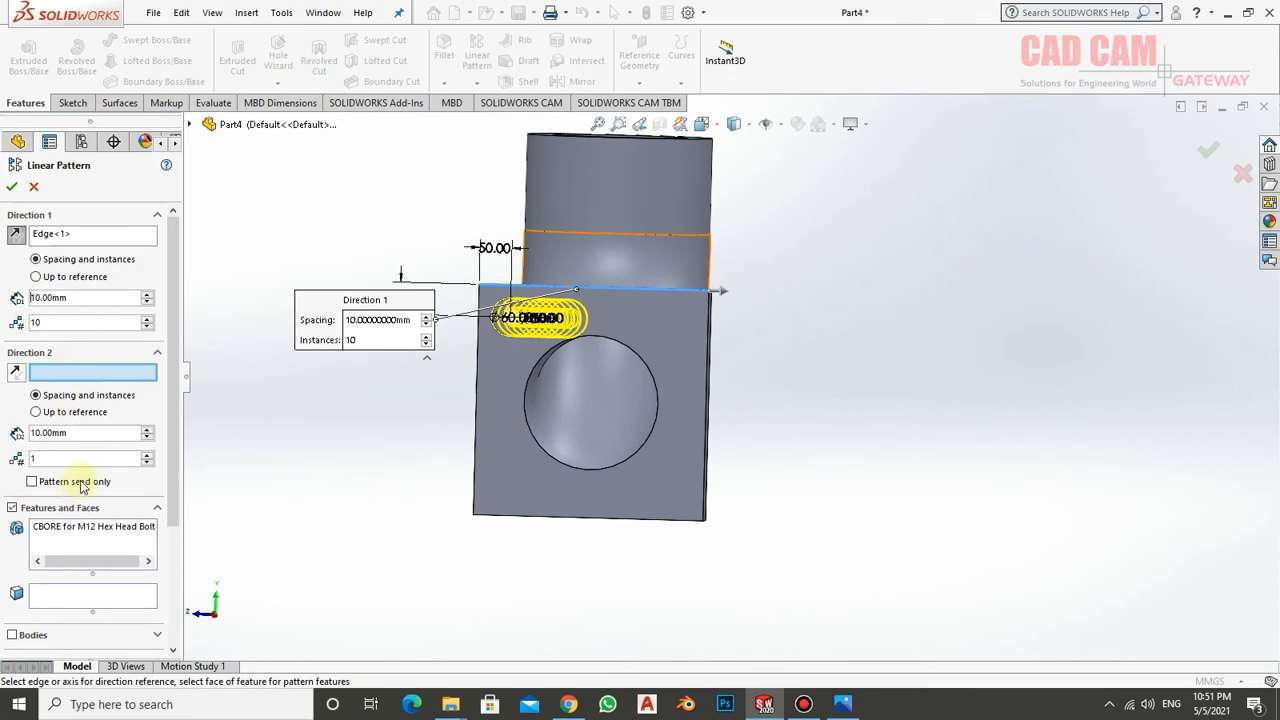
click(477, 406)
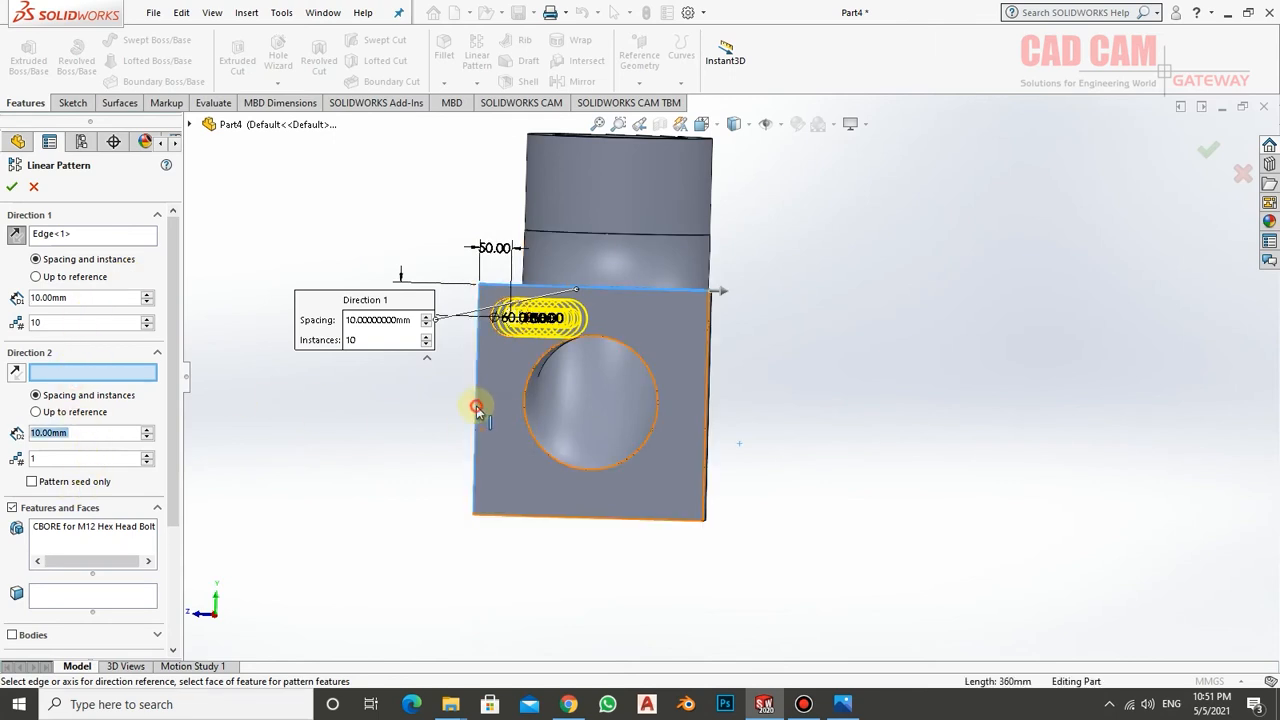
click(15, 377)
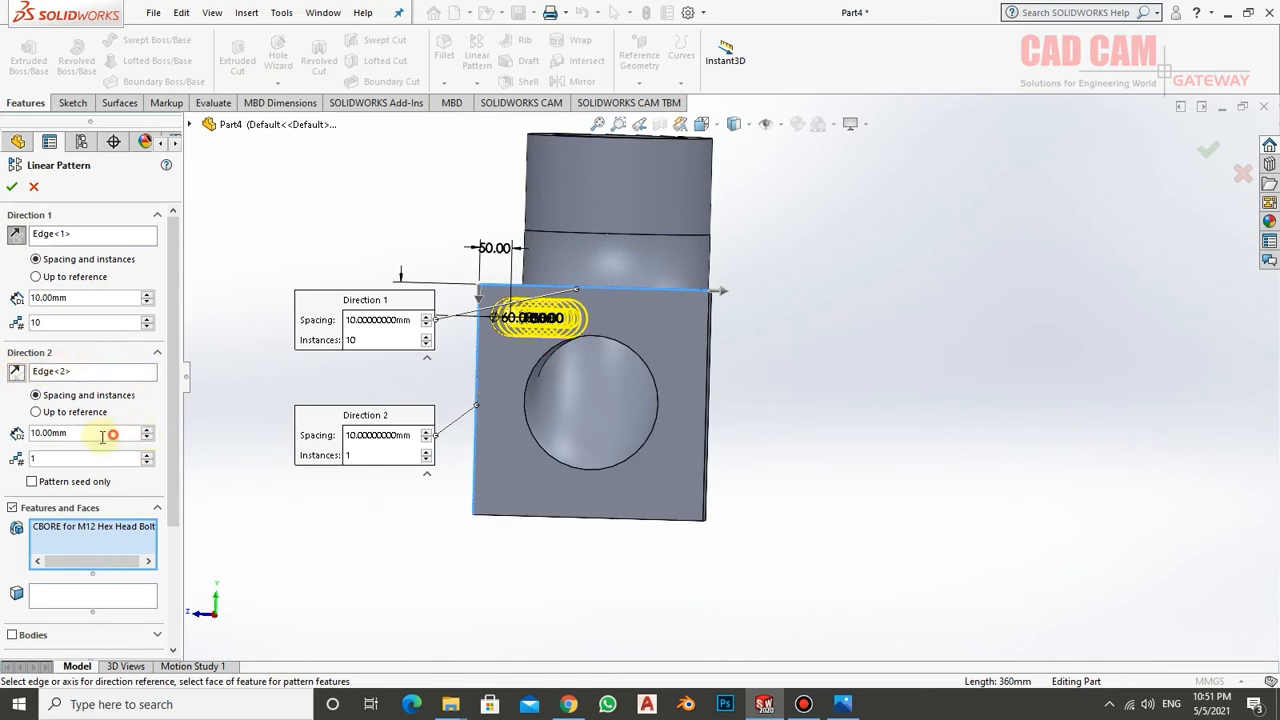
- Set the pattern's second direction to 260 mm spacing with 2 instances
drag(103, 435, 3, 437)
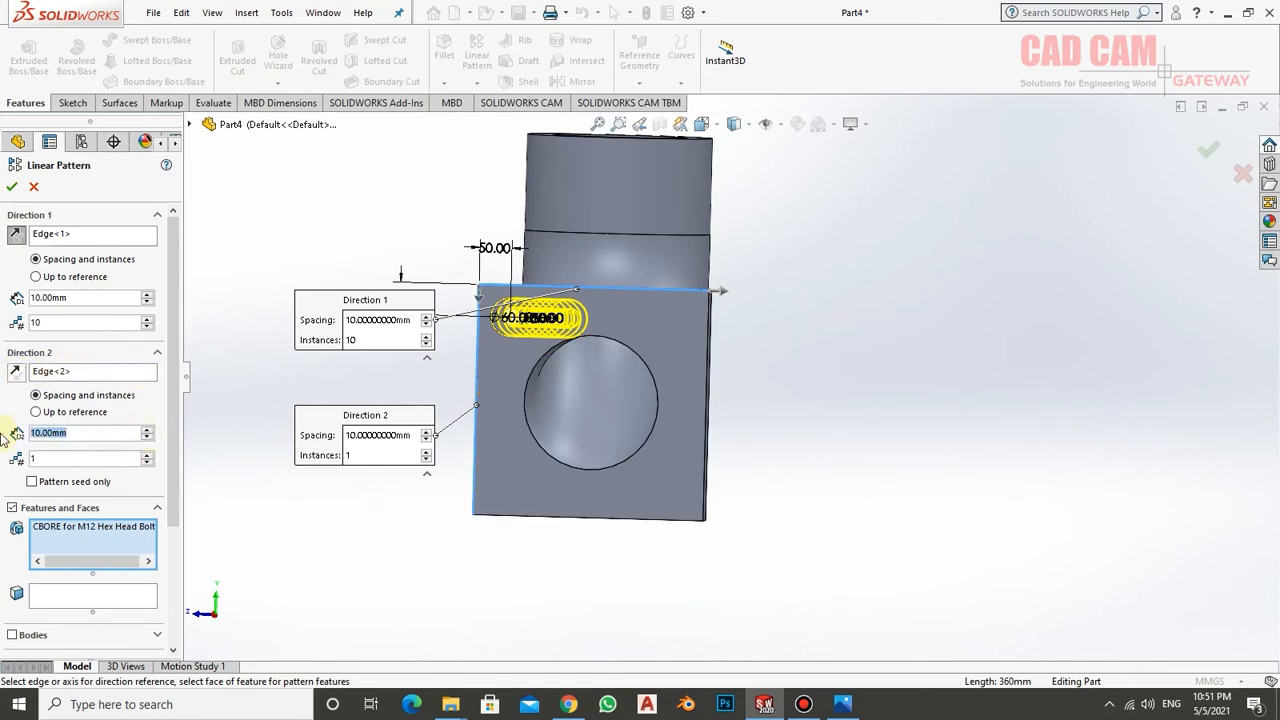
text(260)
key(Return)
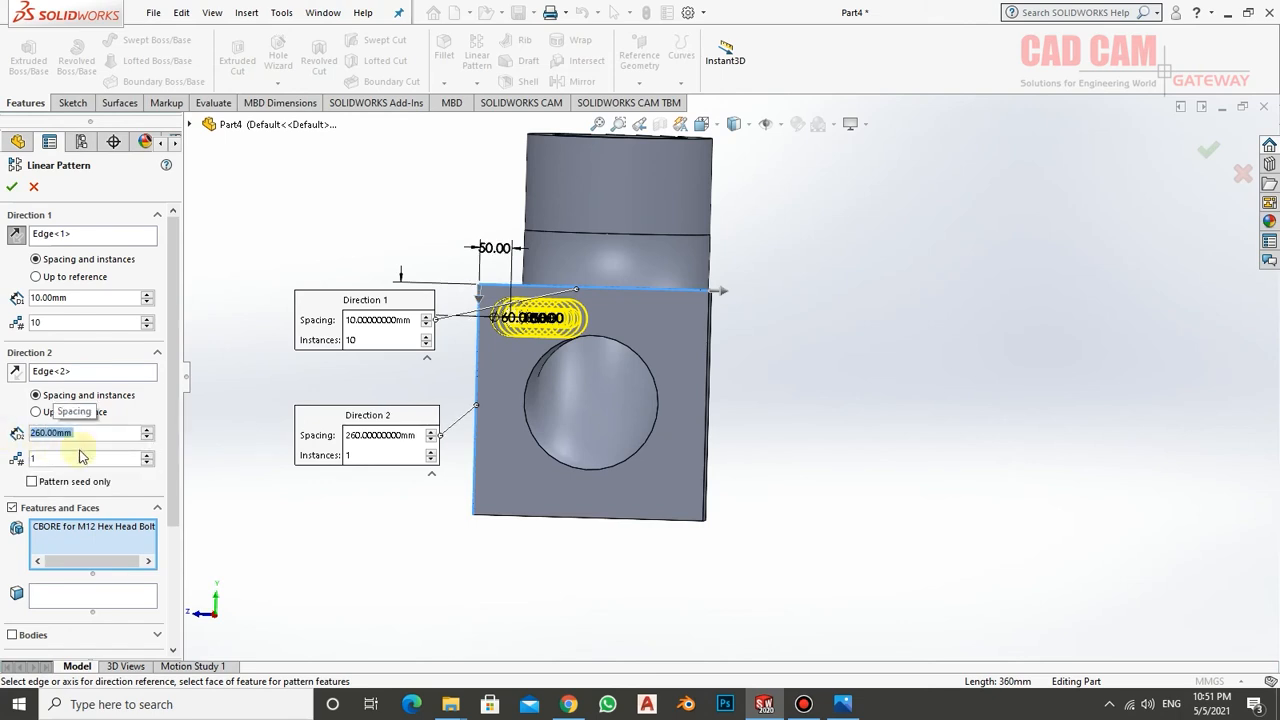
click(148, 456)
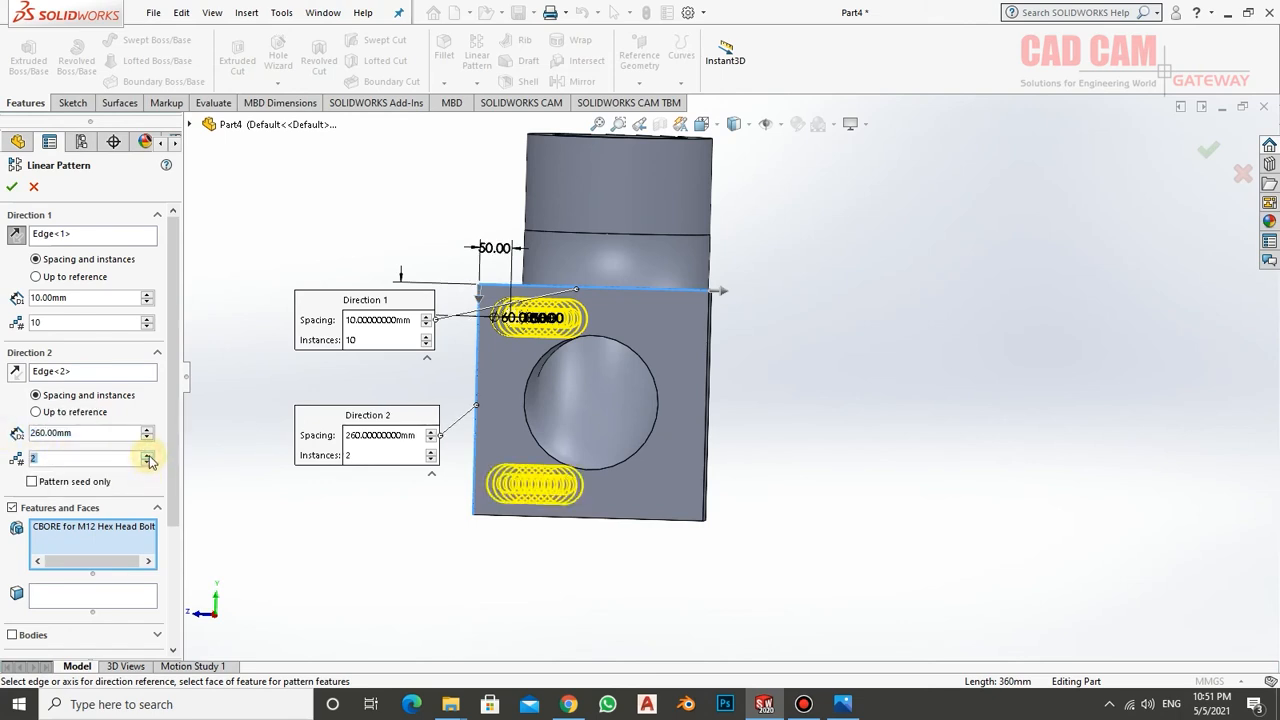
- Set the pattern's first direction to 2 instances with 260 mm spacing and finish the linear pattern
text(2)
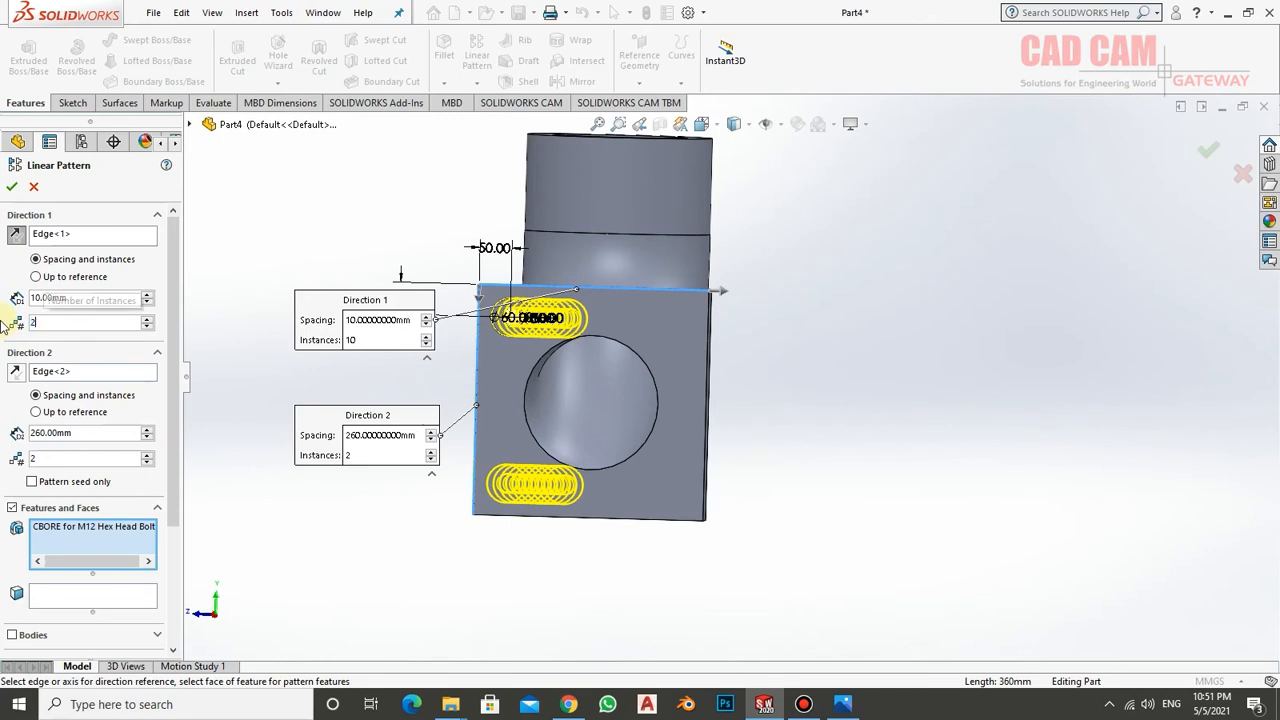
click(50, 302)
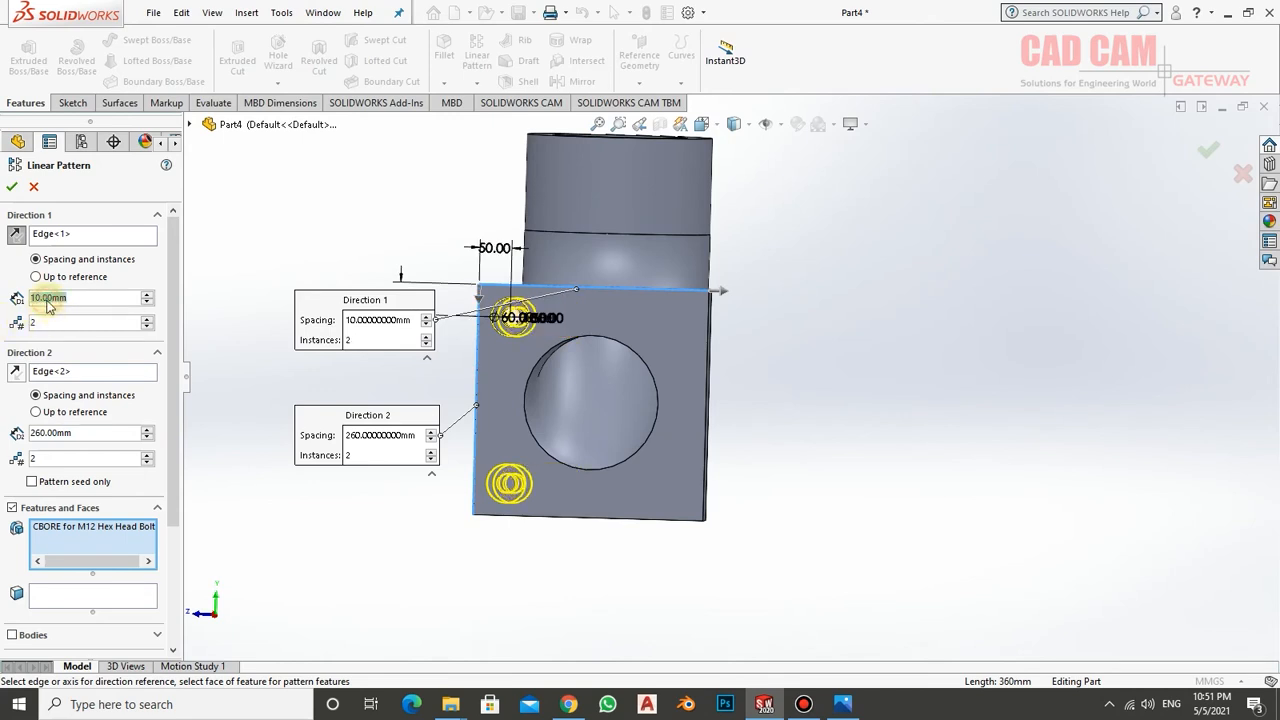
text(260)
key(Return)
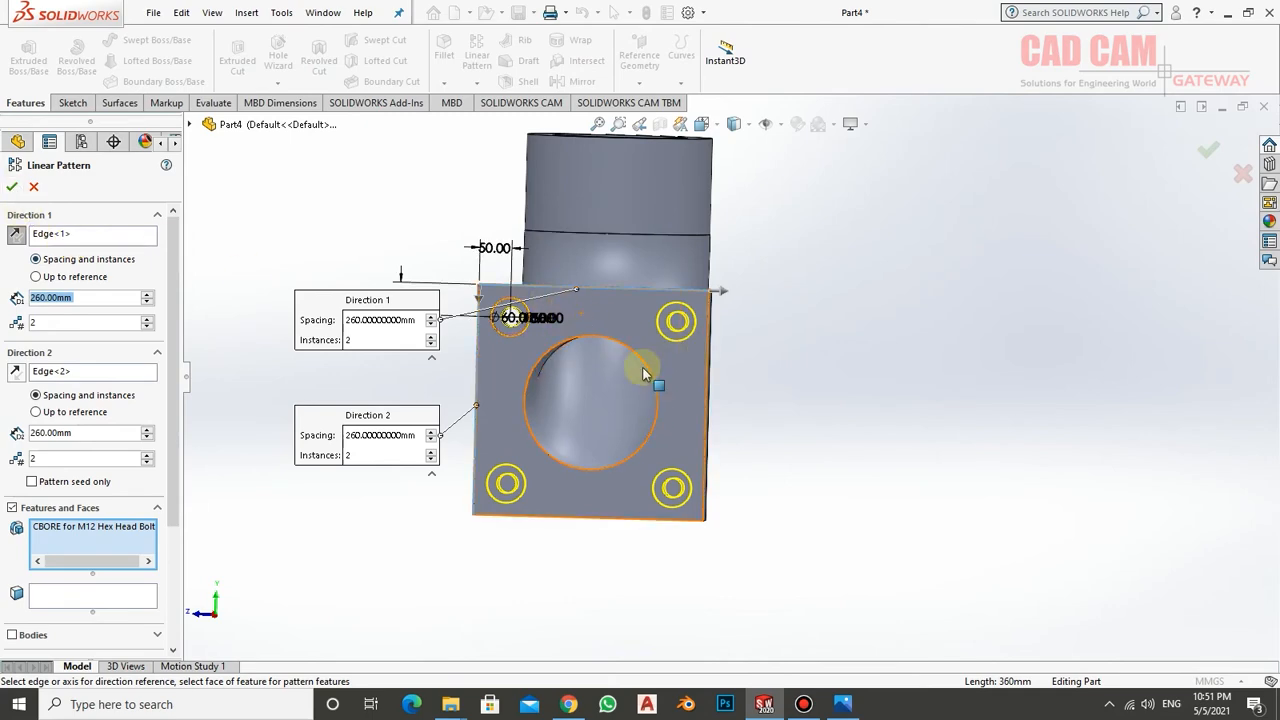
middle_drag(568, 392, 598, 488)
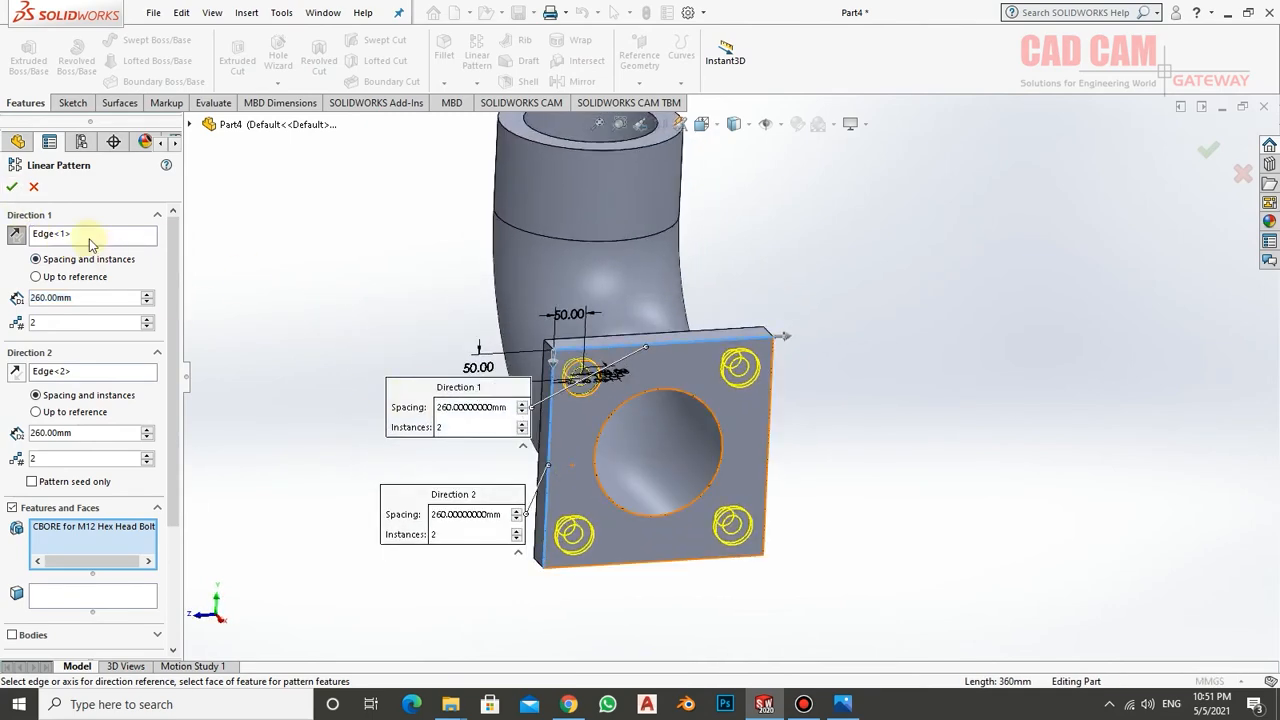
click(11, 187)
middle_drag(459, 453, 486, 440)
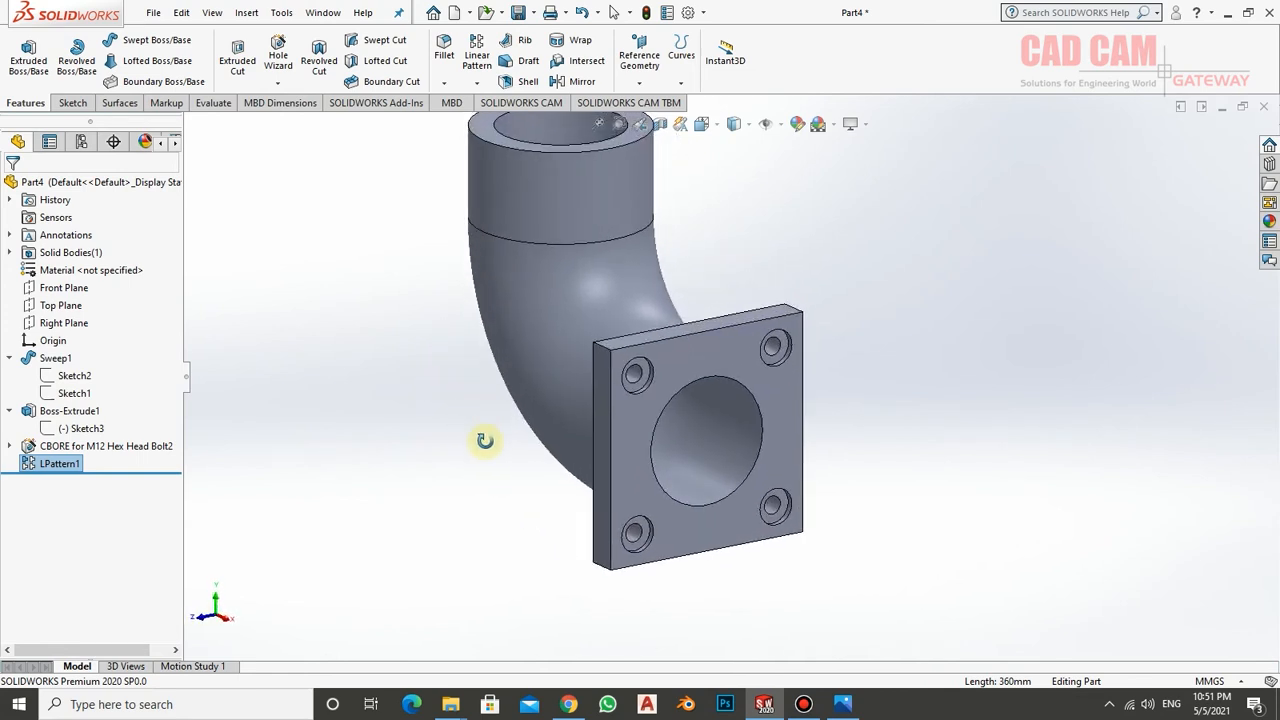
- Fillet the four short corner edges of the square flange with a 20 mm radius
click(608, 344)
middle_drag(608, 344, 588, 381)
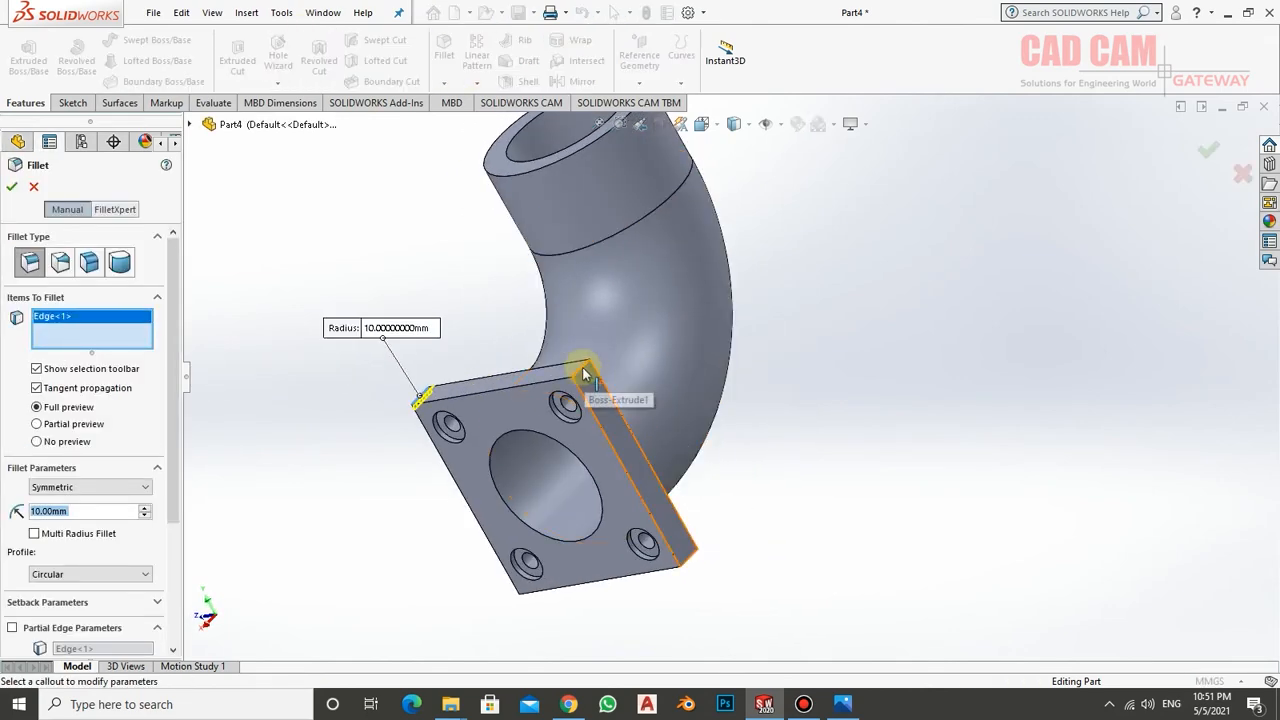
click(585, 374)
click(686, 546)
middle_drag(560, 540, 685, 362)
click(731, 433)
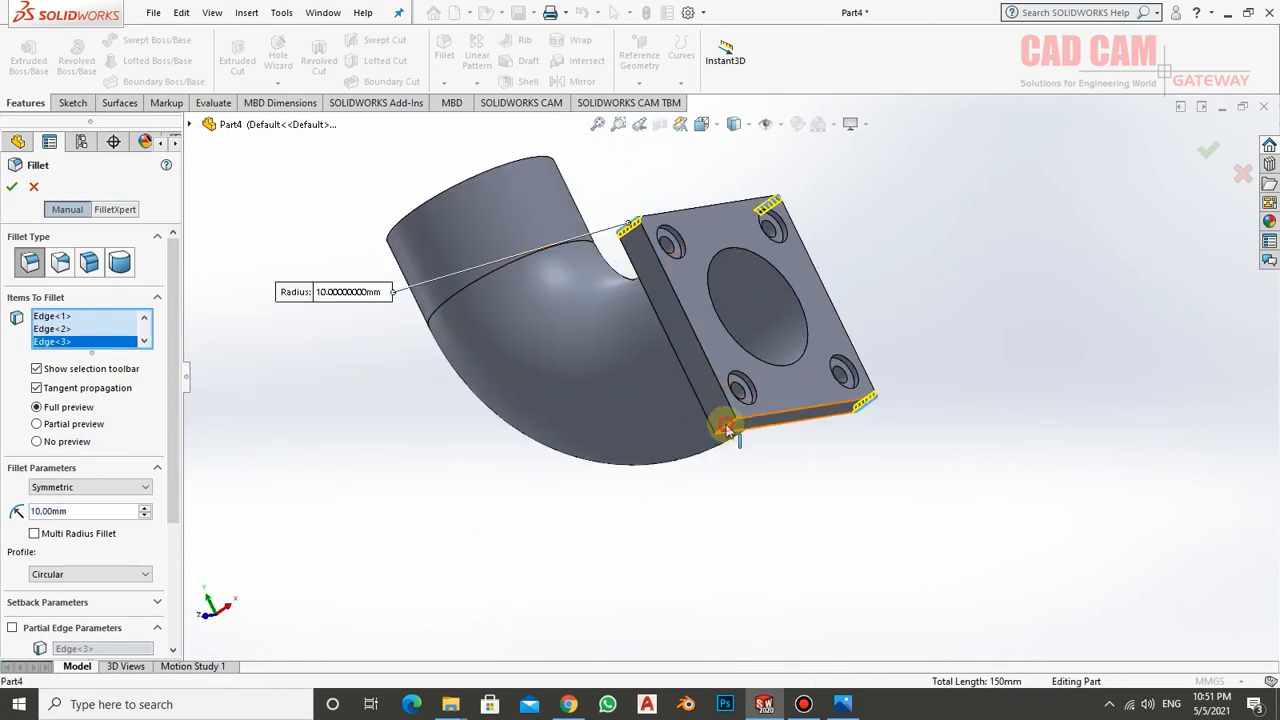
text(20)
key(Return)
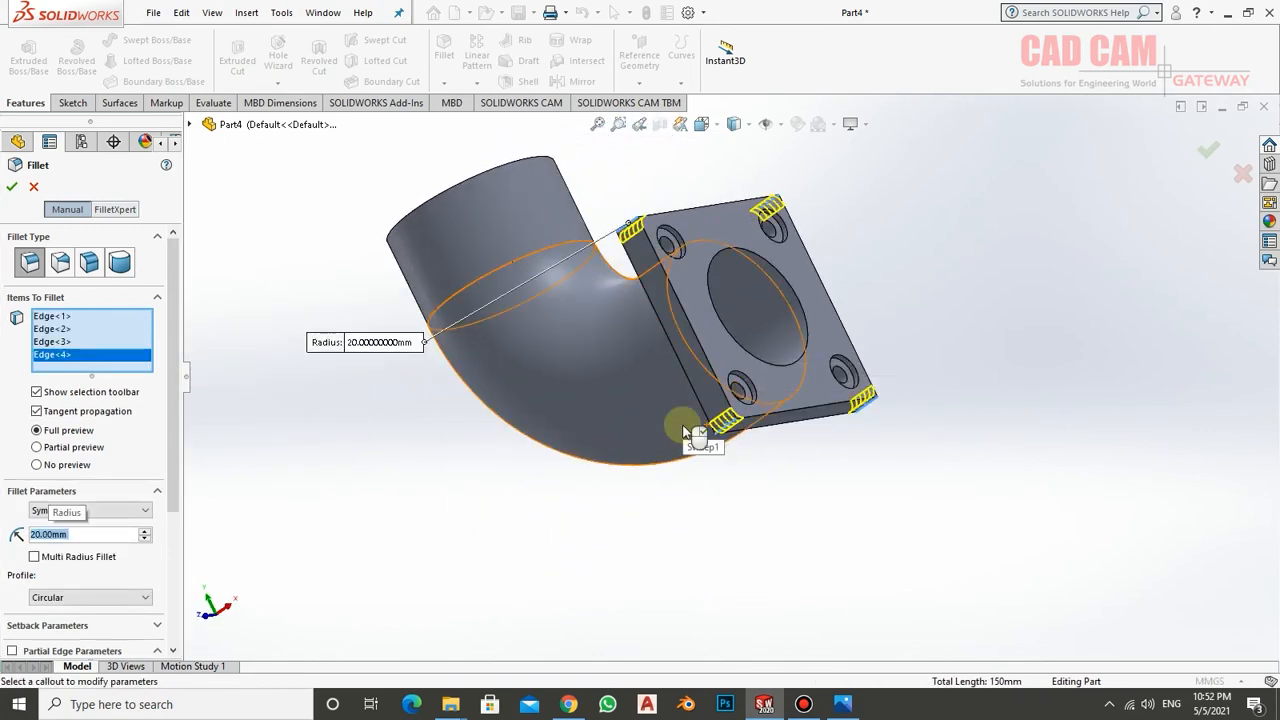
click(11, 187)
middle_drag(386, 297, 700, 495)
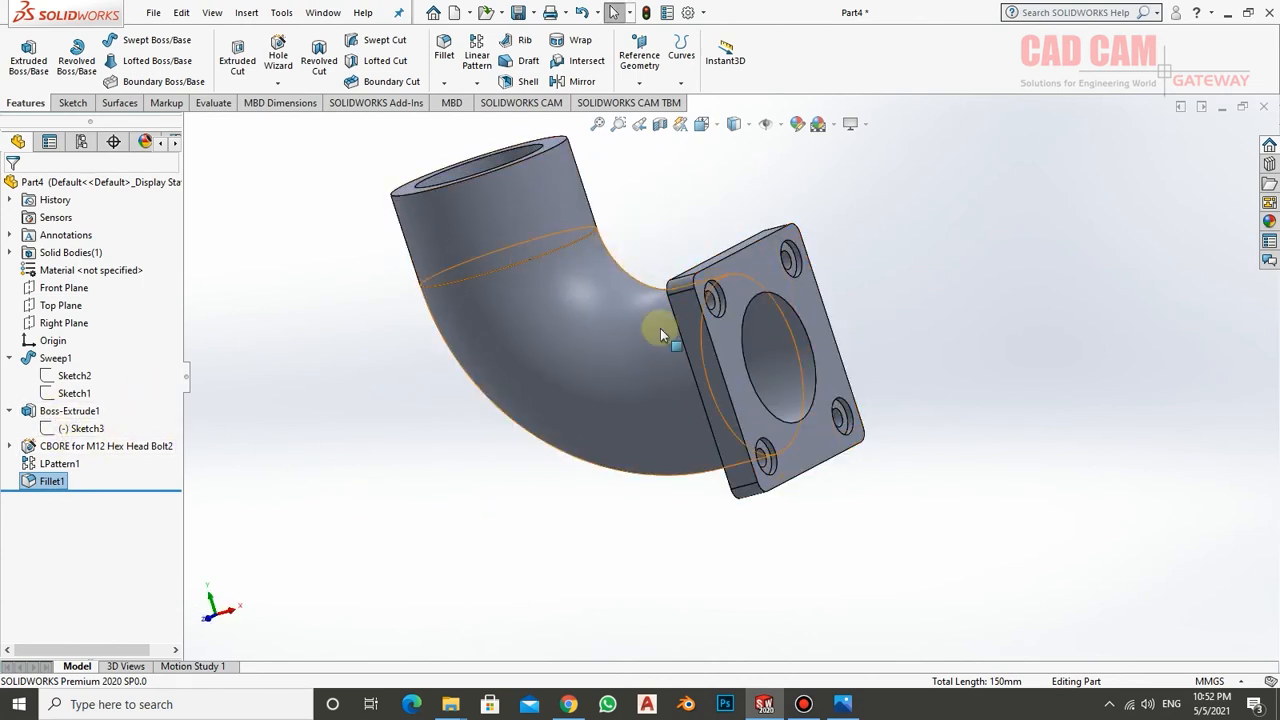
- Create a mid plane between the pipe's open end face and the flange's outer face
scroll(705, 395, up, 3)
middle_drag(678, 432, 769, 292)
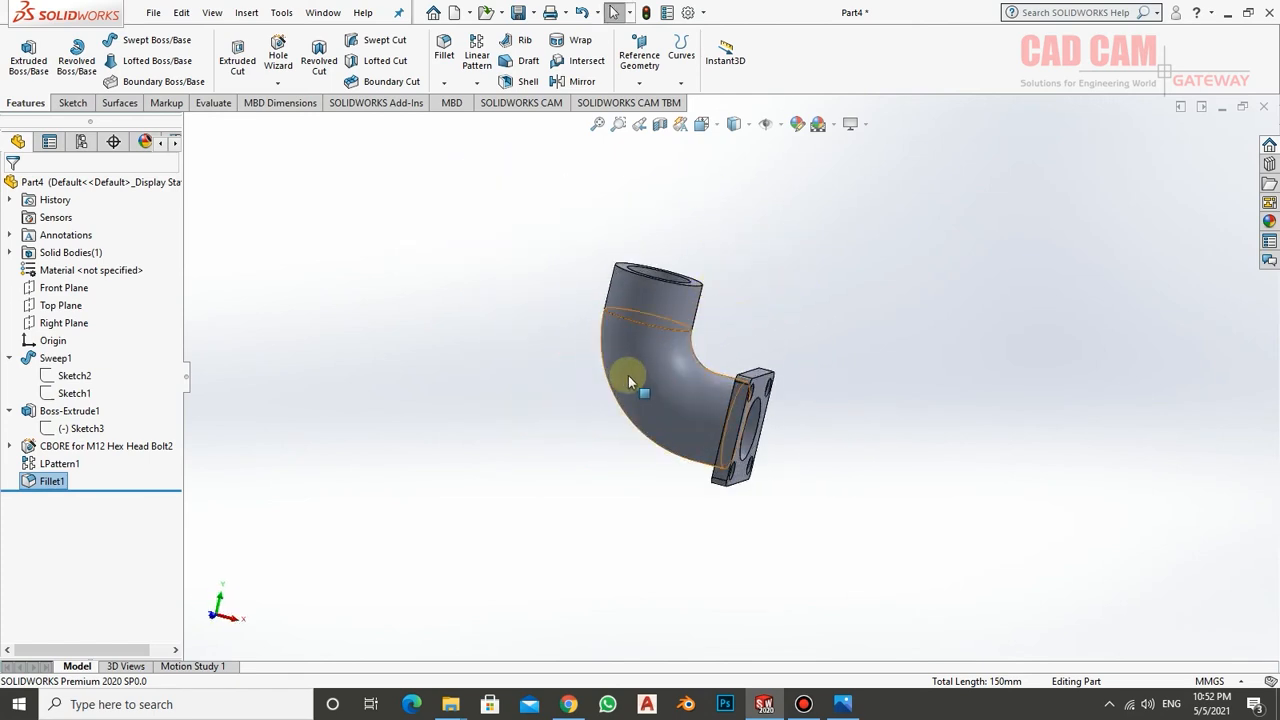
middle_drag(686, 356, 663, 405)
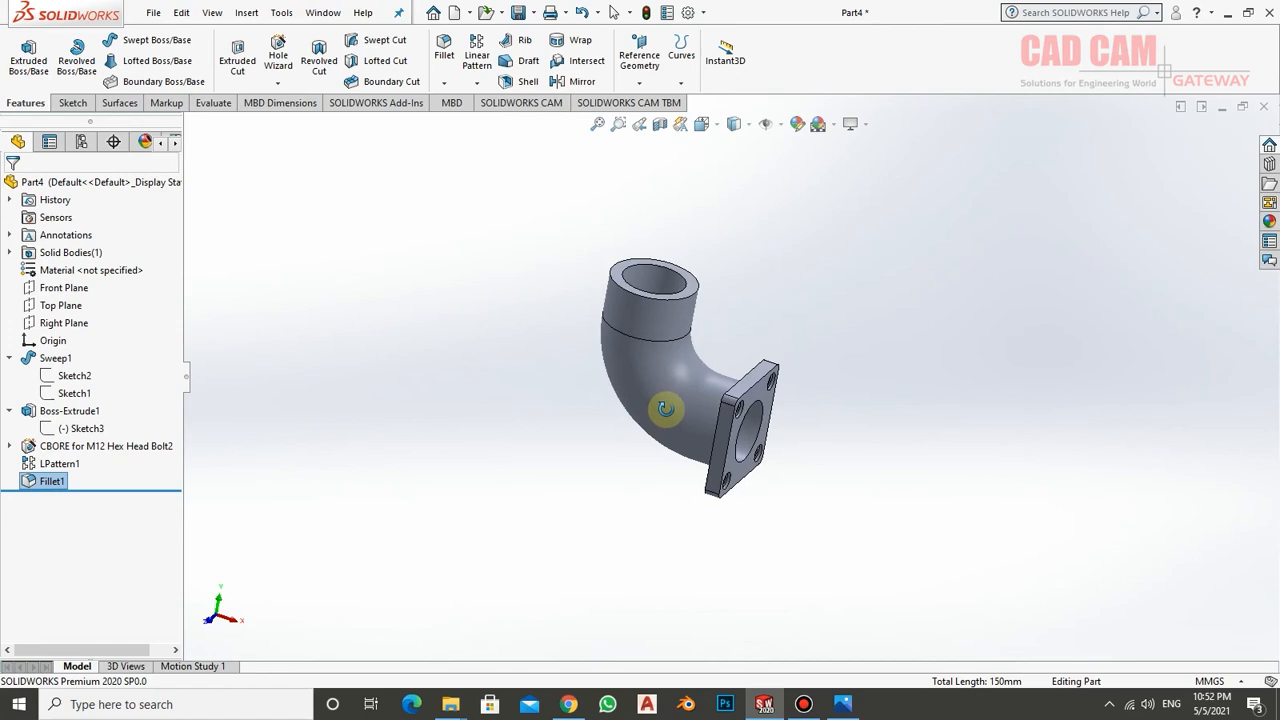
click(640, 82)
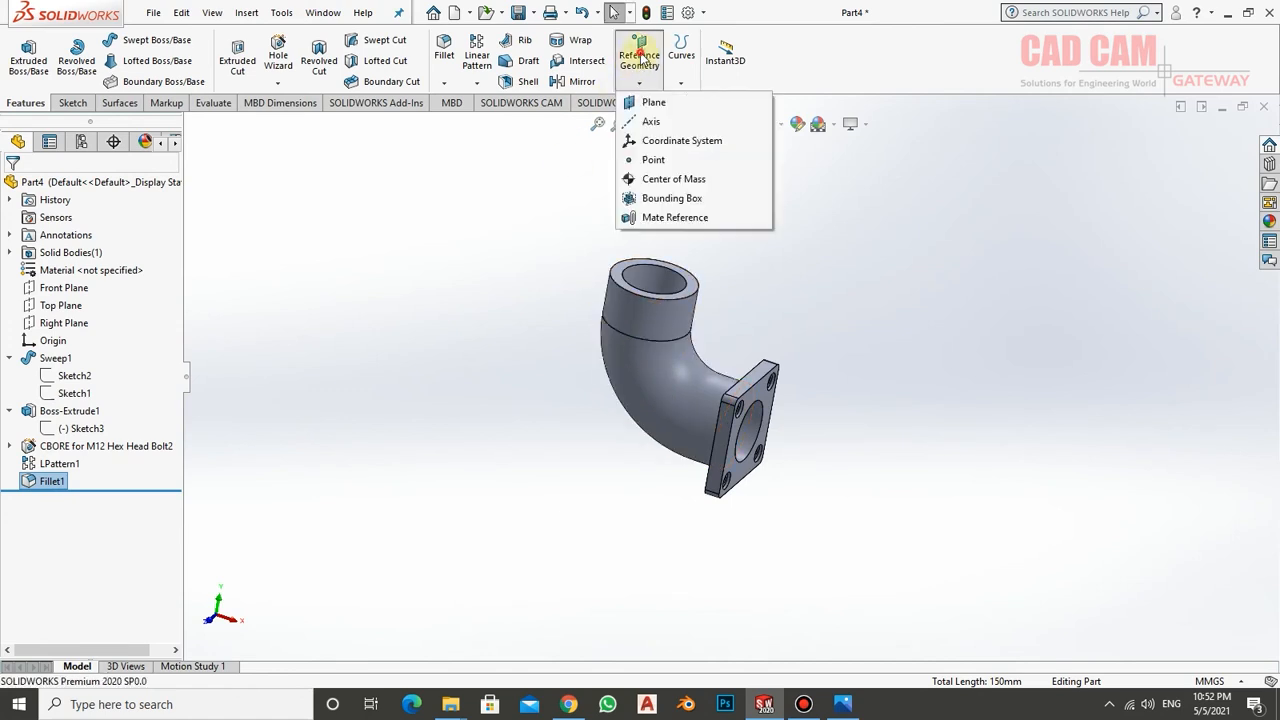
click(648, 103)
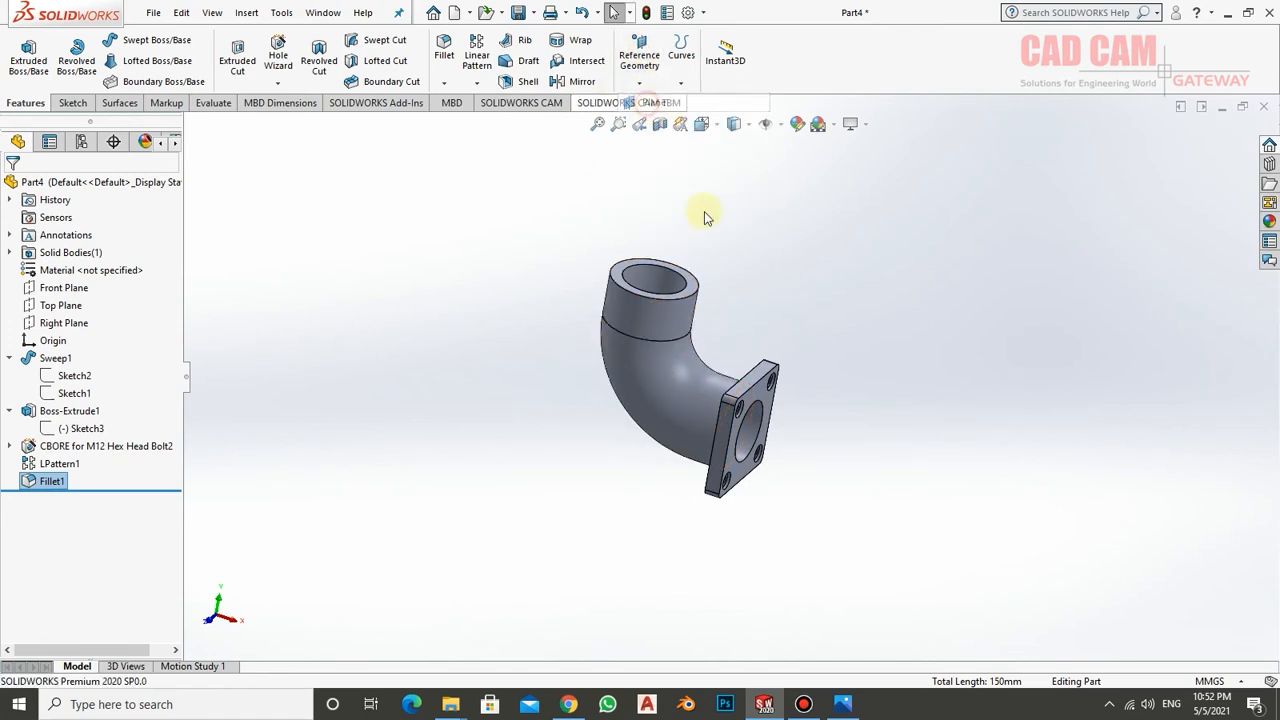
click(694, 300)
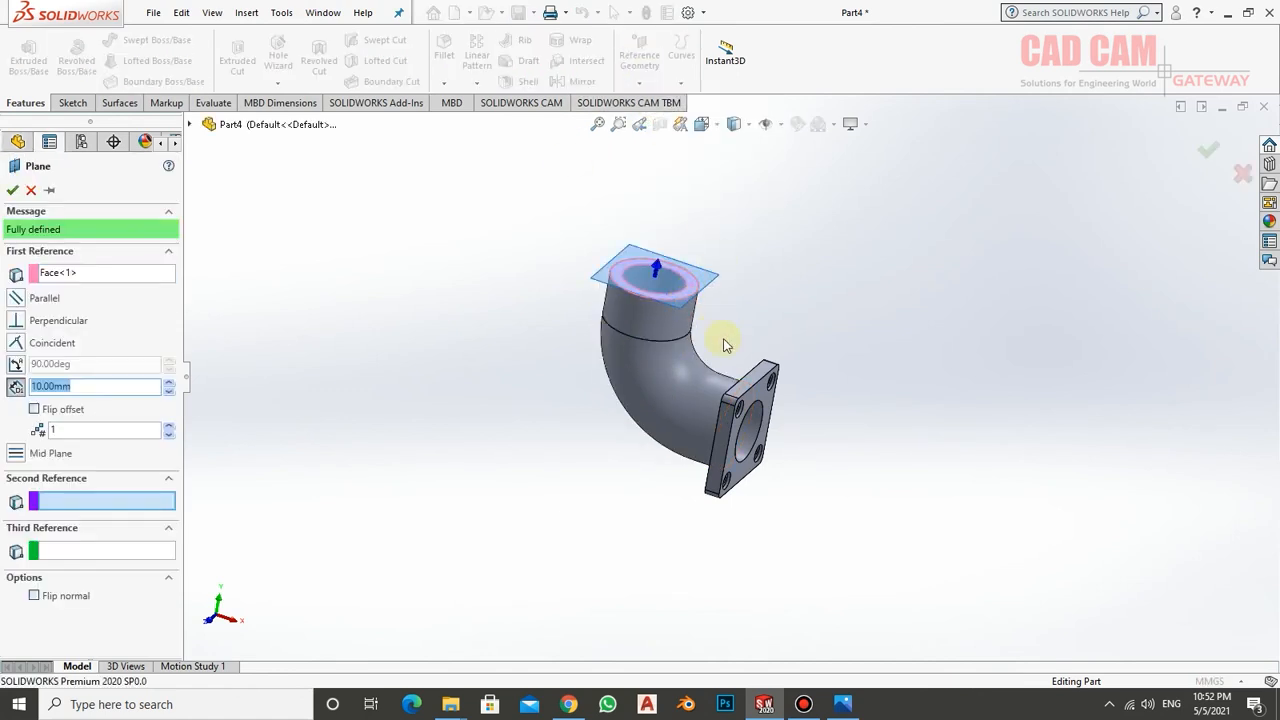
click(760, 402)
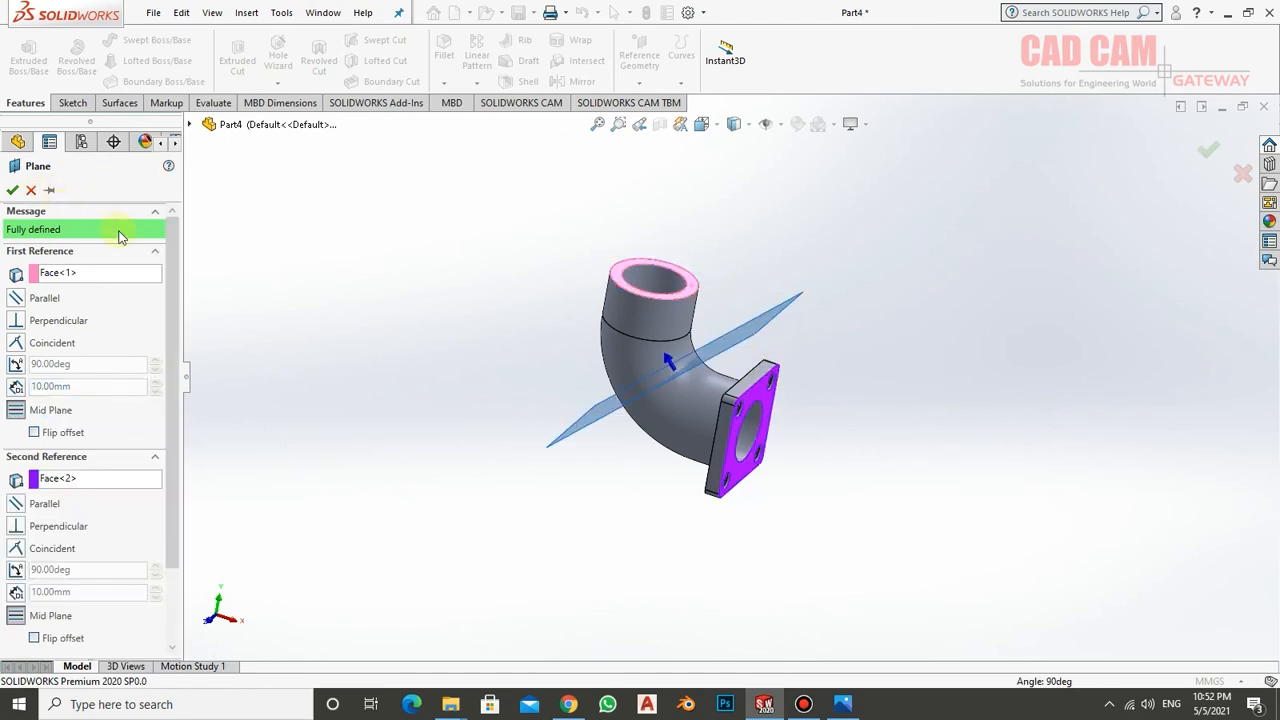
middle_drag(467, 402, 500, 290)
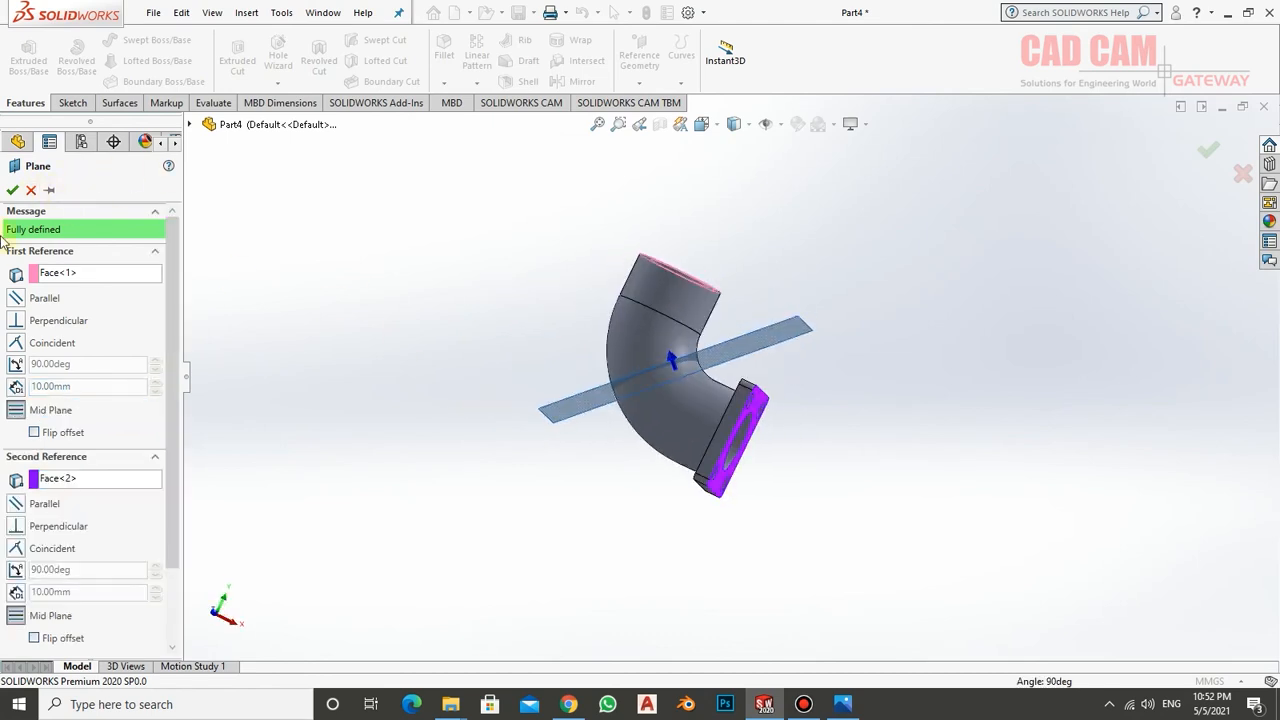
click(13, 190)
middle_drag(608, 343, 521, 383)
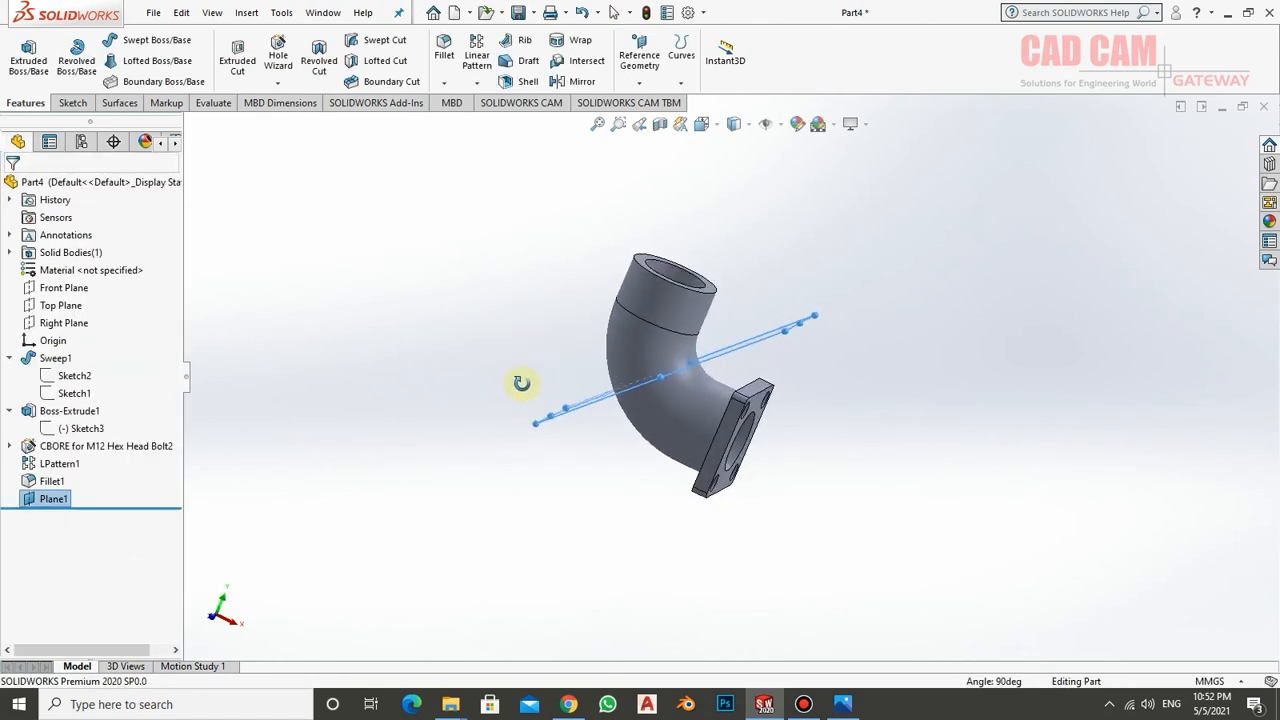
click(494, 374)
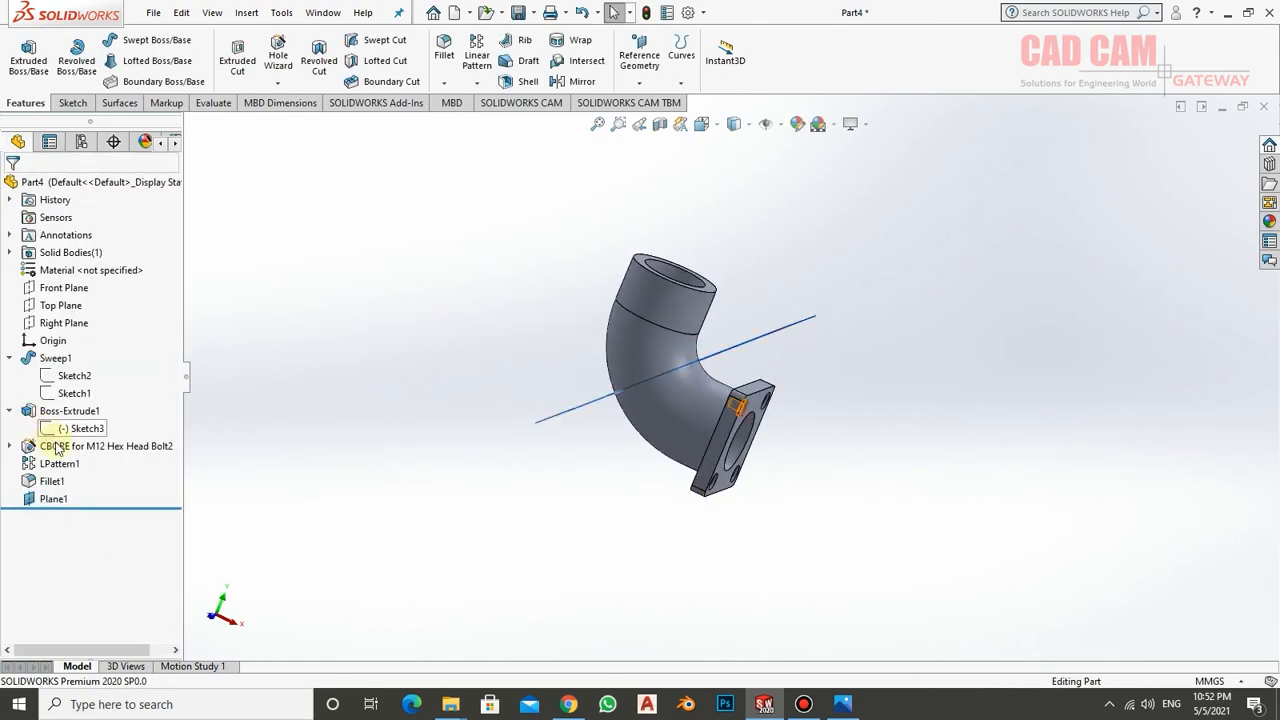
- Mirror the flange extrusion, counterbore hole, linear pattern and corner fillet about the new mid plane
click(60, 411)
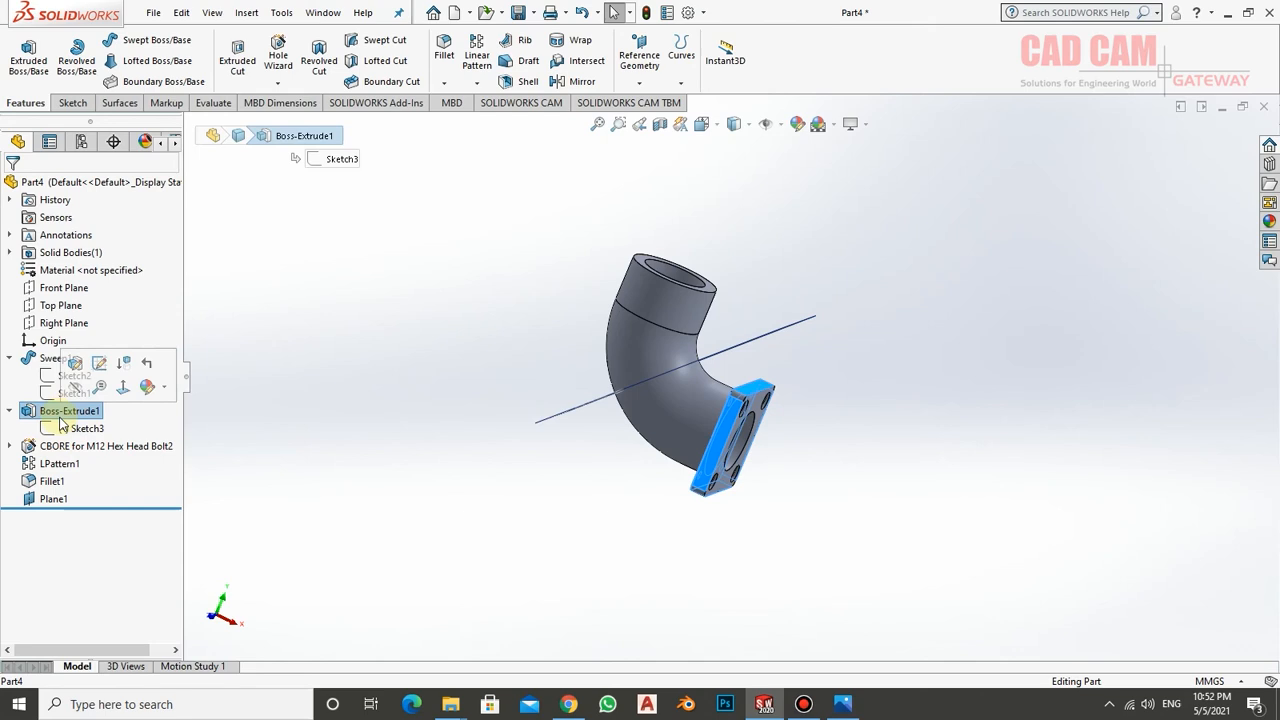
shift+click(50, 481)
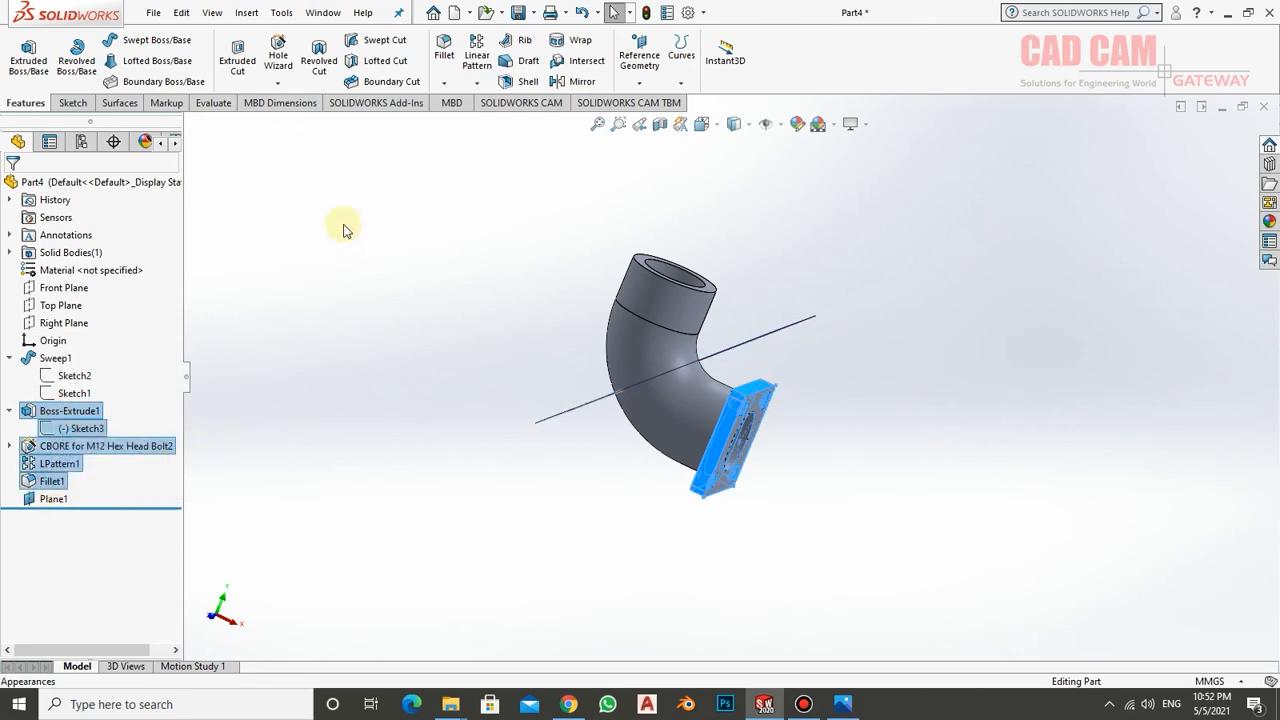
click(478, 83)
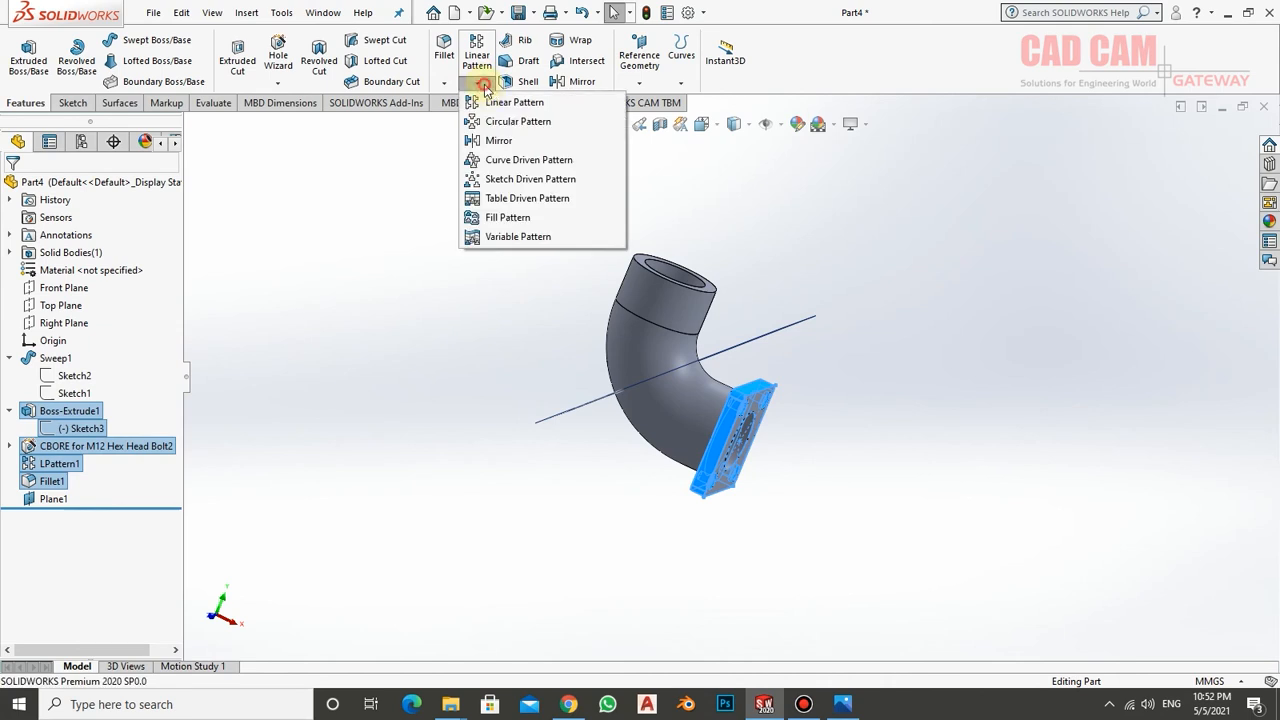
click(497, 143)
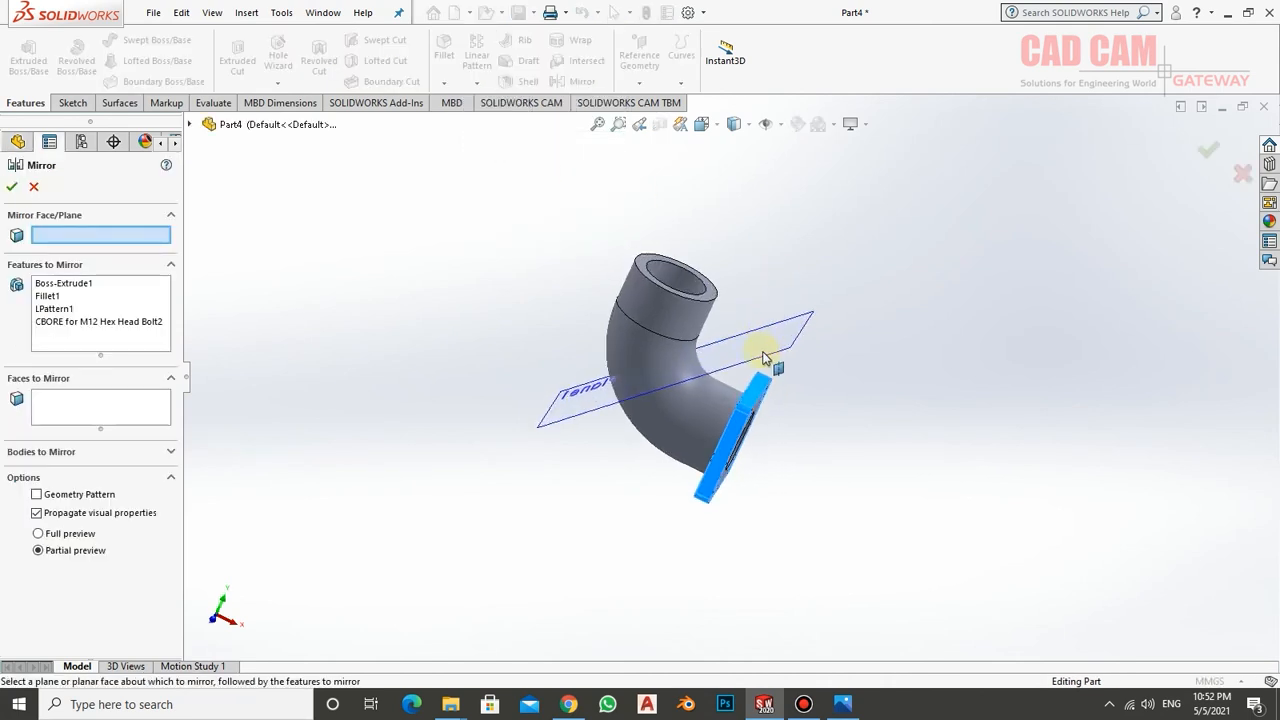
click(780, 362)
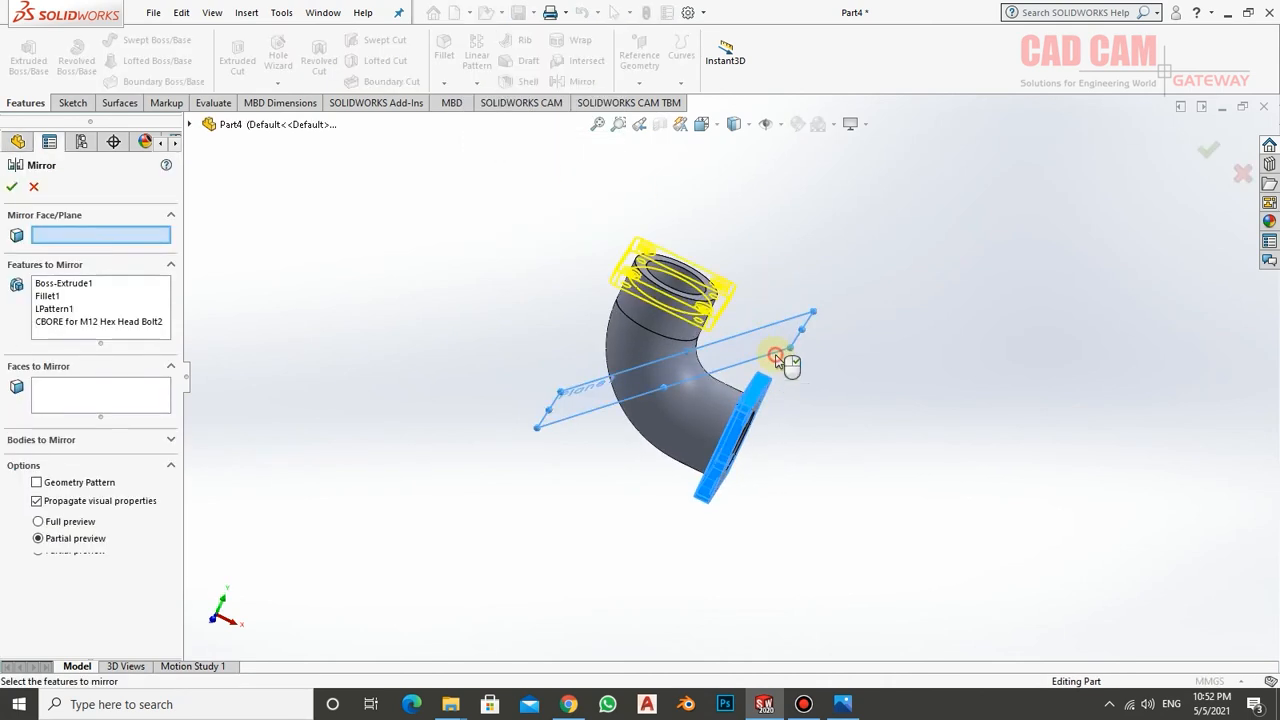
click(11, 187)
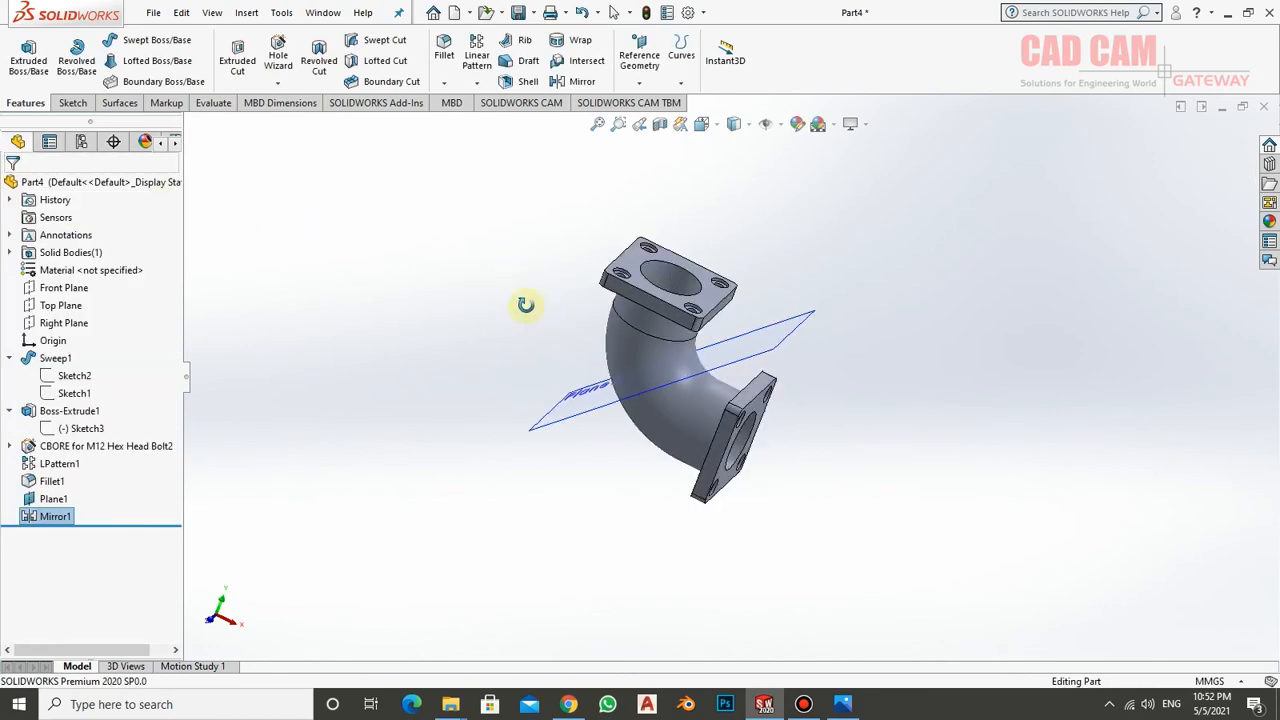
- Hide the mid plane that was used to mirror the flange
middle_drag(525, 304, 560, 300)
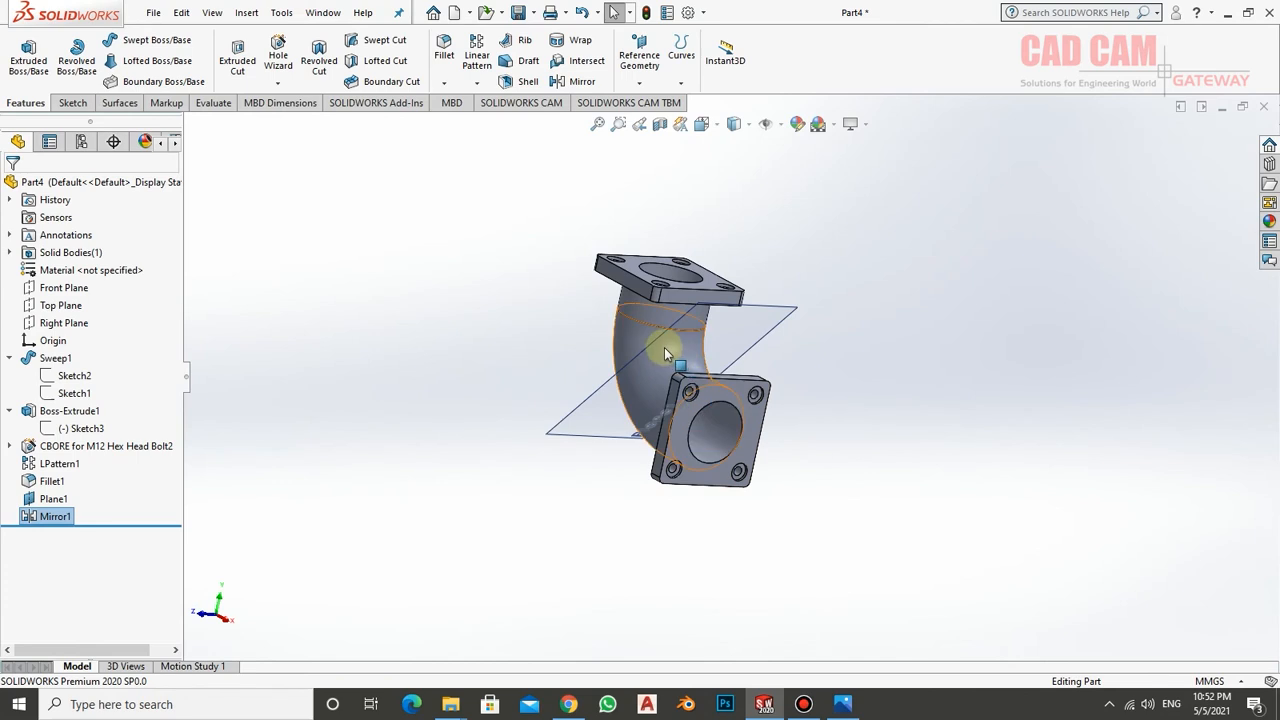
middle_drag(666, 354, 741, 285)
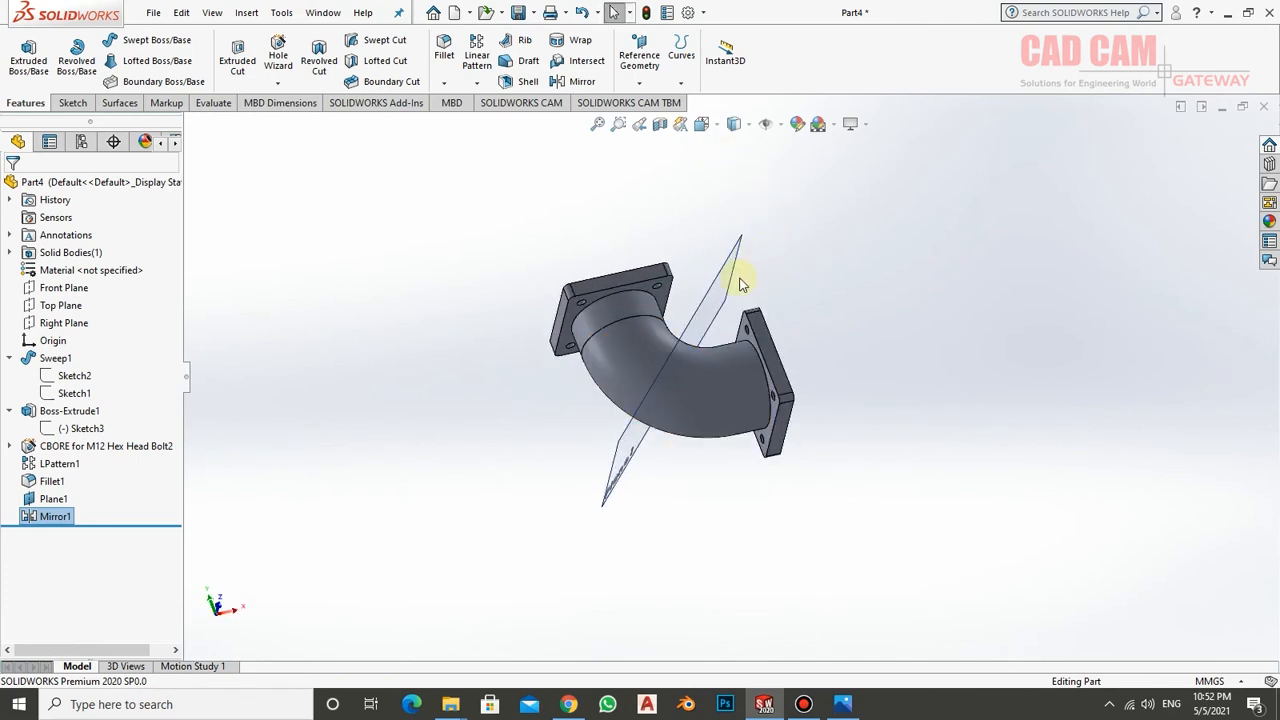
scroll(711, 322, down, 5)
middle_drag(711, 326, 686, 443)
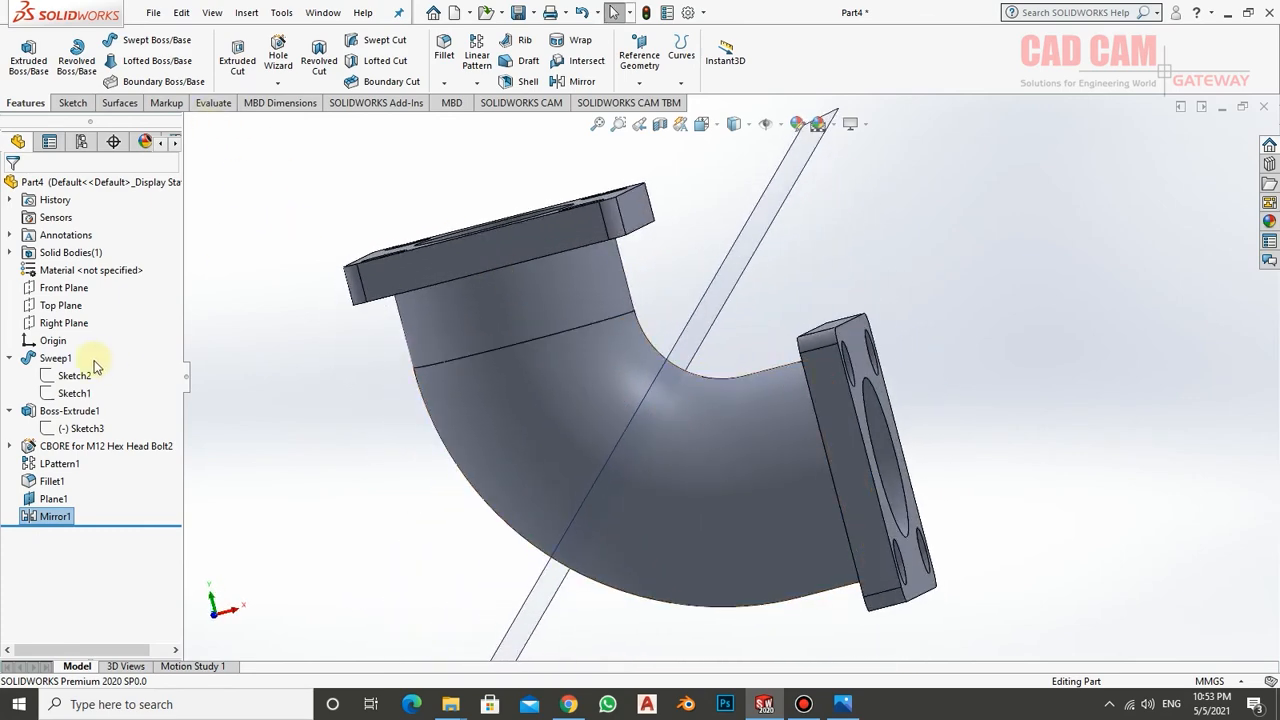
click(53, 498)
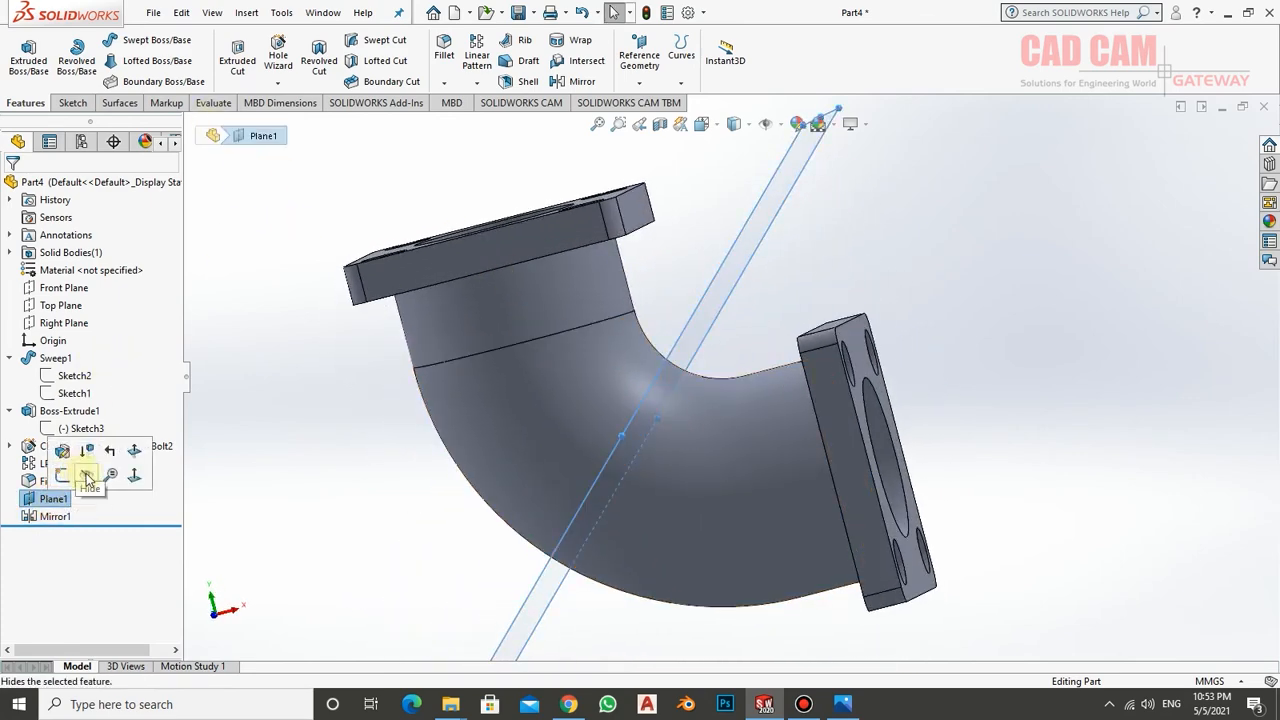
click(86, 478)
- Fillet the two circular edges where the pipe meets the inner faces of the flanges with a 10 mm radius
middle_drag(337, 483, 343, 449)
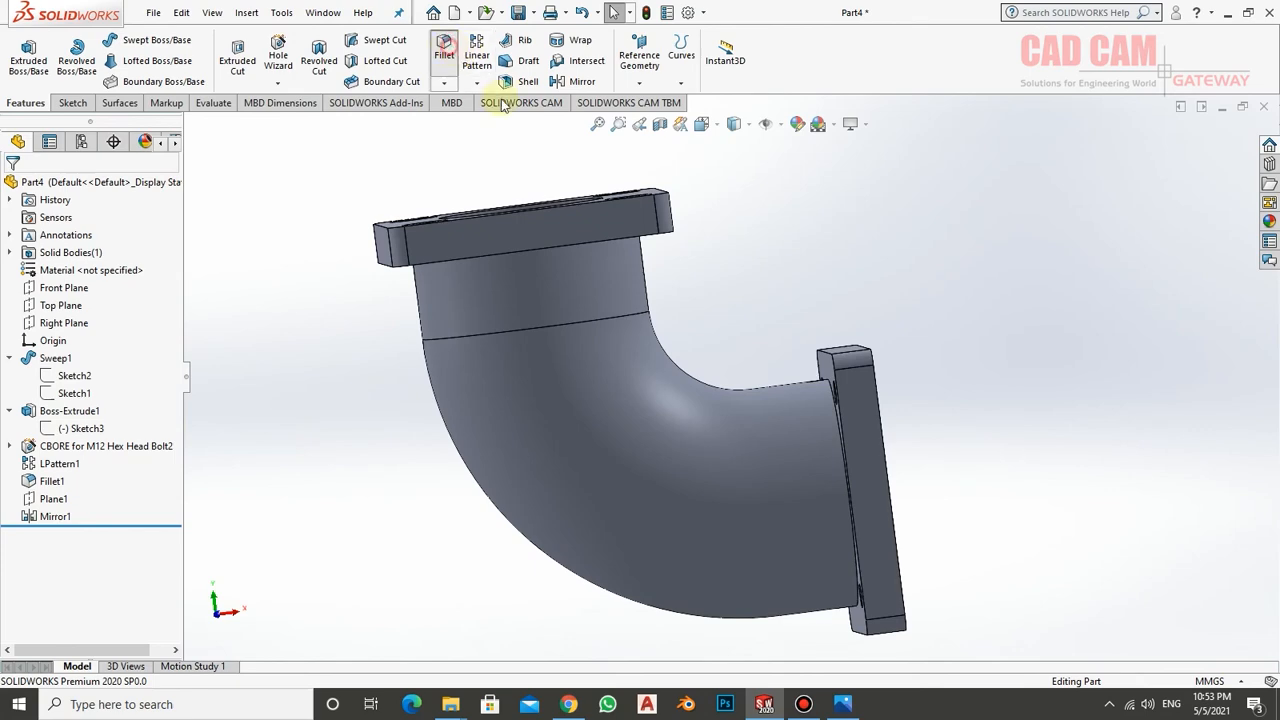
click(444, 47)
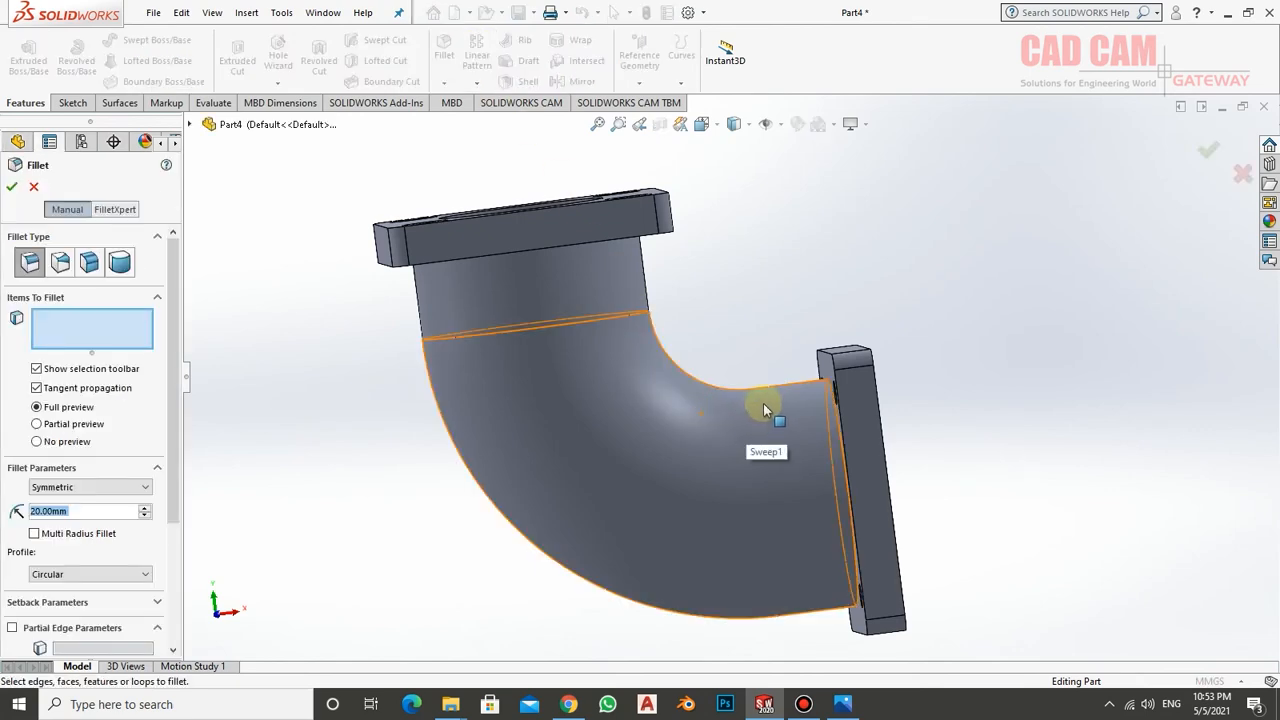
middle_drag(763, 410, 690, 254)
click(834, 412)
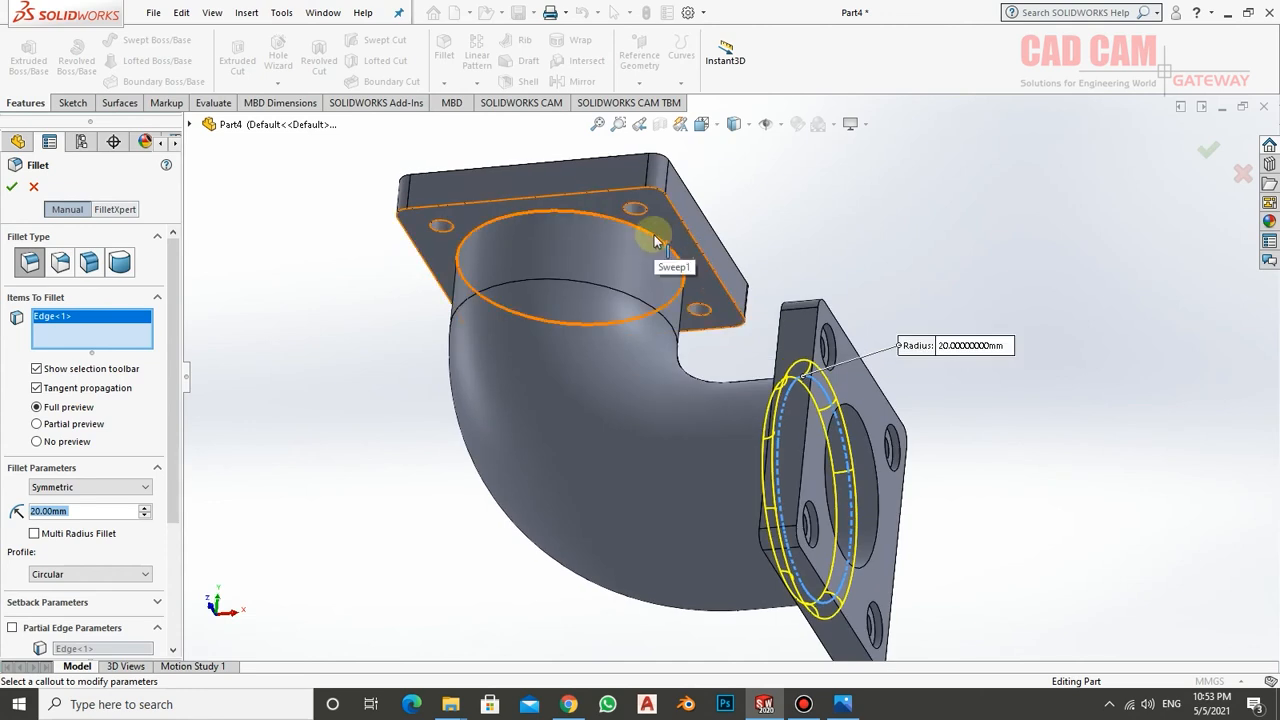
click(653, 240)
text(10)
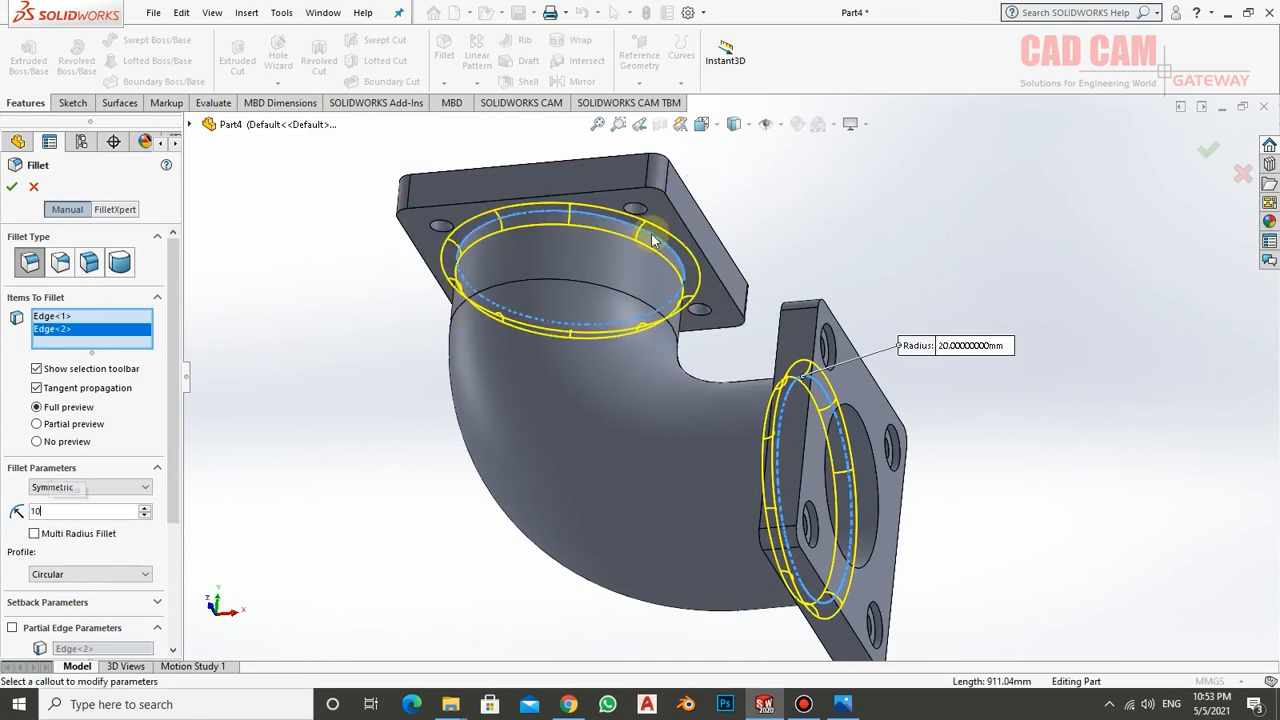
key(Return)
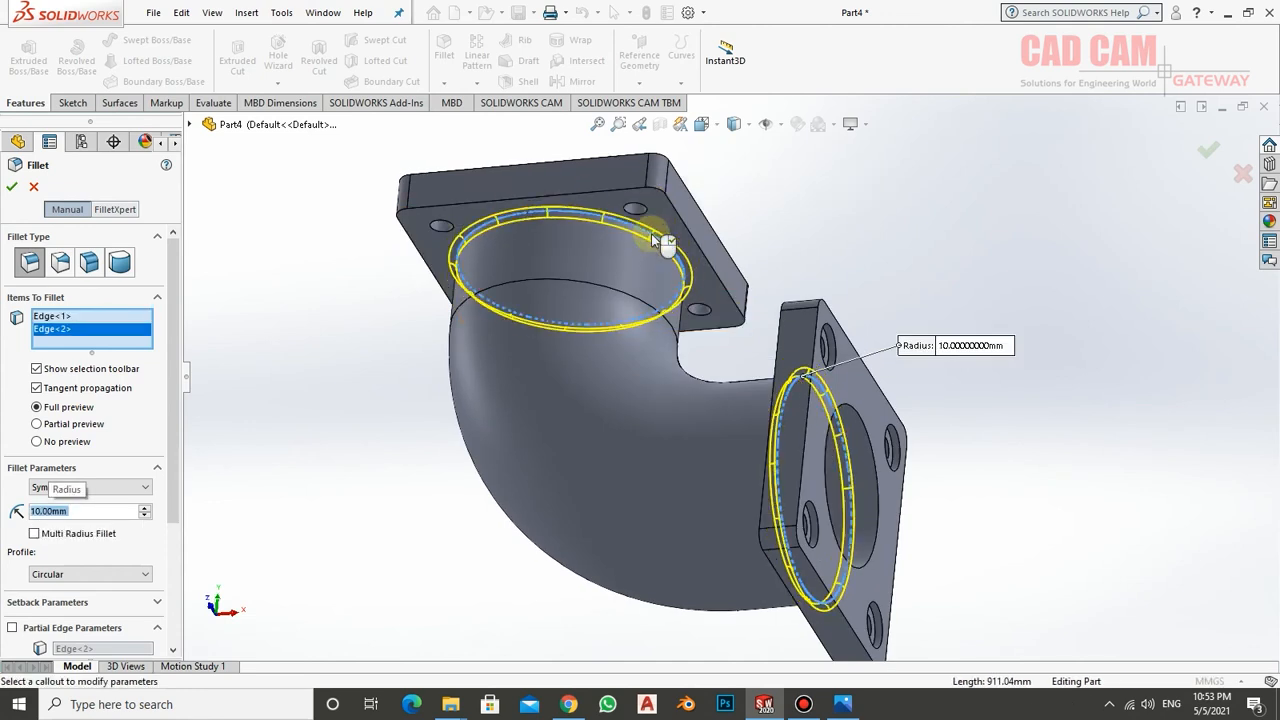
click(12, 189)
- Turn on RealView Graphics for the elbow model
middle_drag(492, 309, 780, 426)
scroll(679, 499, up, 5)
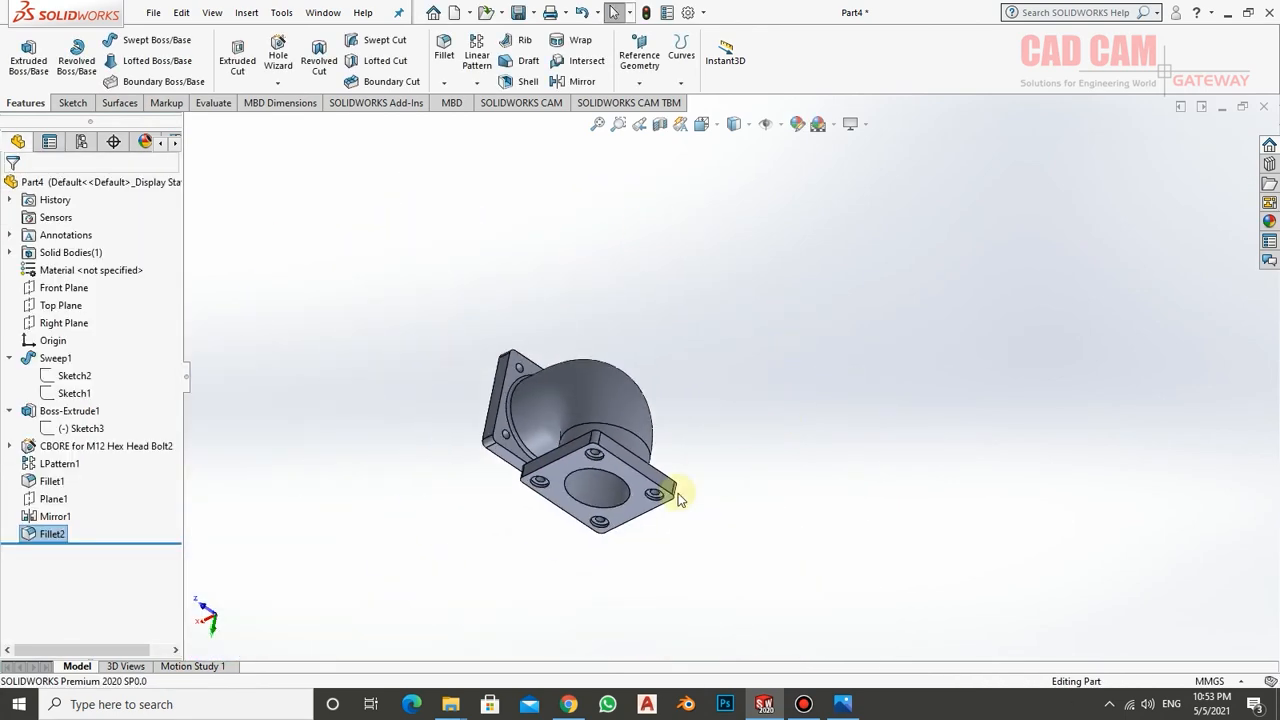
middle_drag(679, 499, 540, 558)
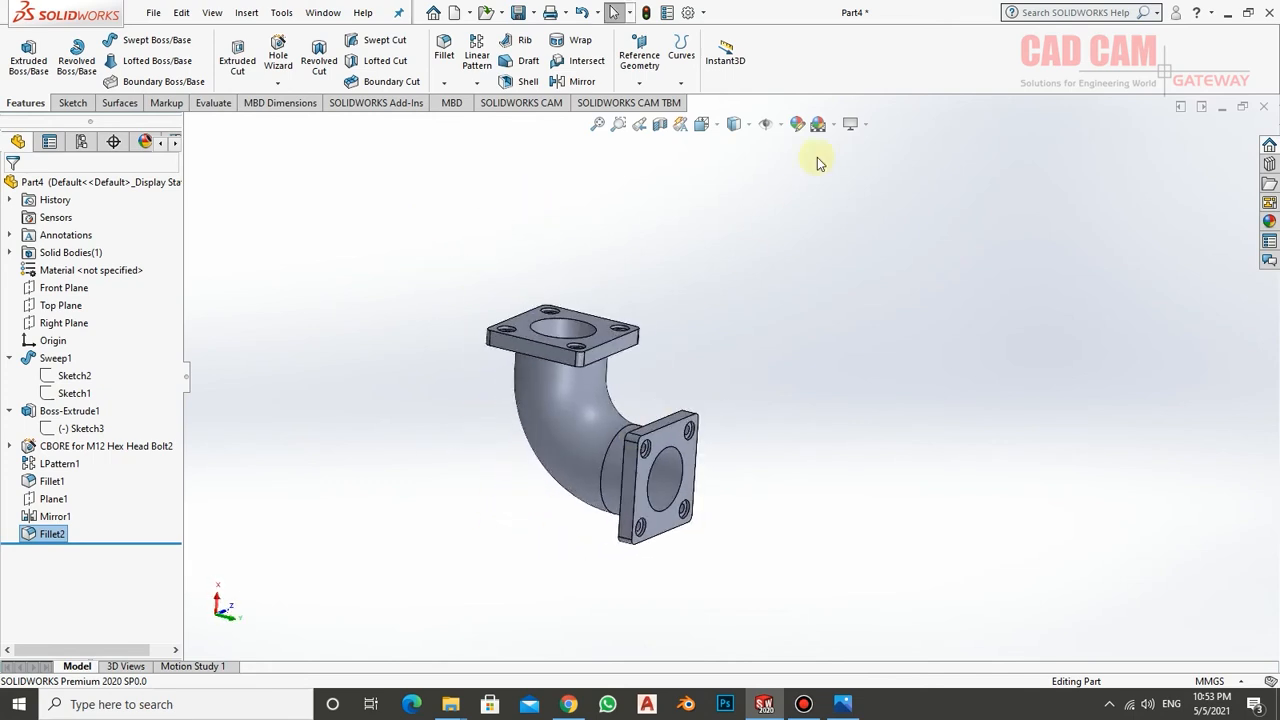
click(866, 128)
click(871, 150)
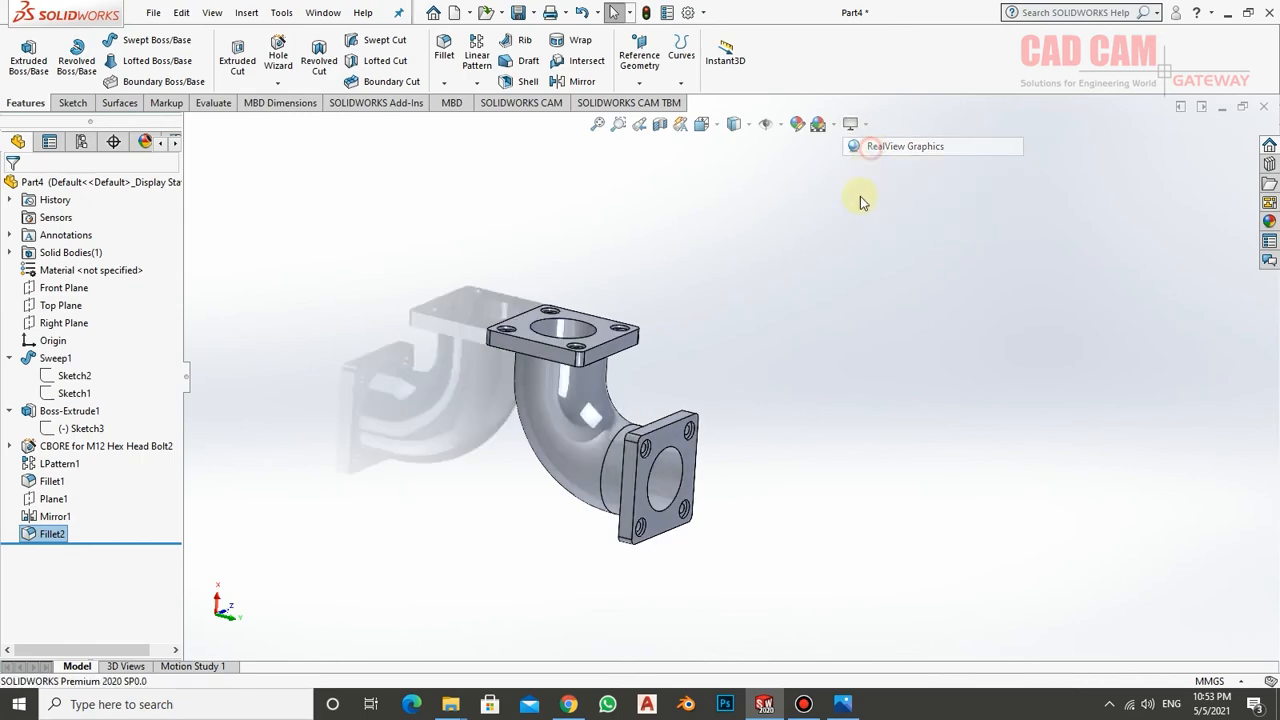
- Set the display style to Shaded without edges
scroll(576, 398, down, 2)
middle_drag(574, 395, 540, 340)
click(747, 130)
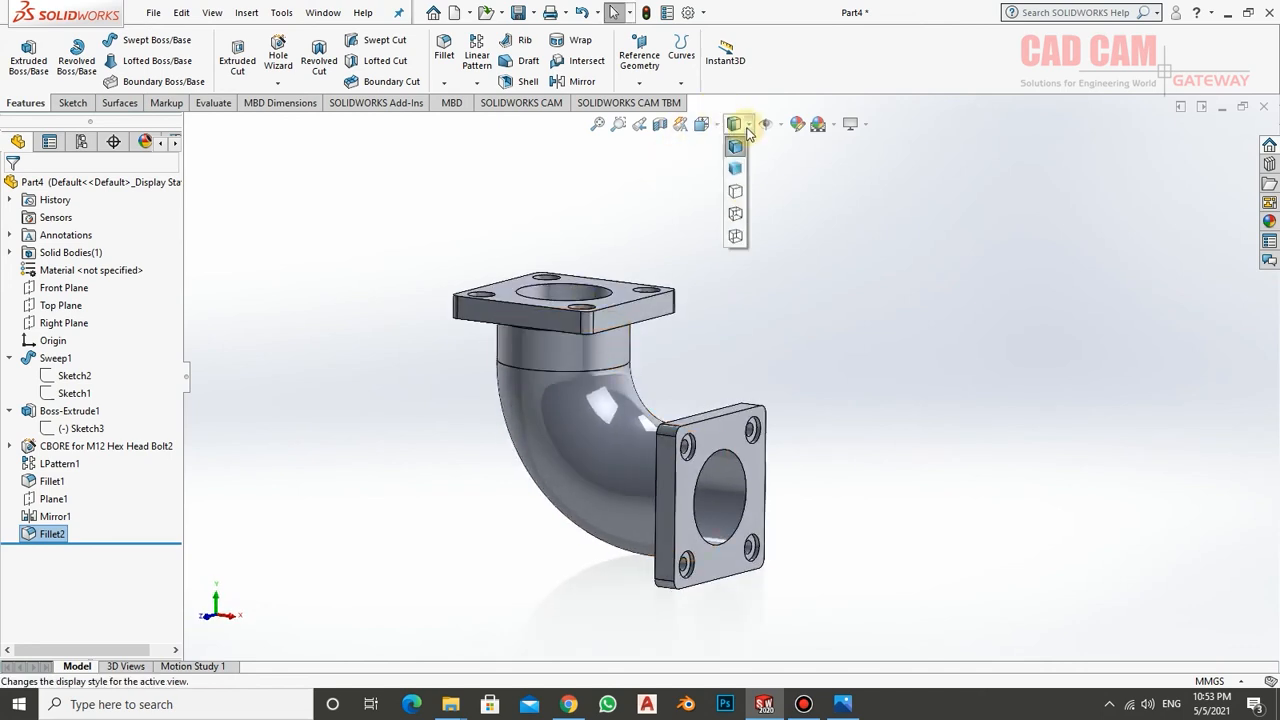
click(736, 168)
- Assign the material AISI 1035 Steel (SS) from the SOLIDWORKS Steel library to the part
mouse_move(750, 349)
middle_down()
mouse_move(737, 355)
mouse_move(737, 391)
mouse_move(651, 400)
middle_up()
scroll(650, 403, down, 5)
scroll(727, 370, up, 3)
middle_drag(727, 370, 690, 365)
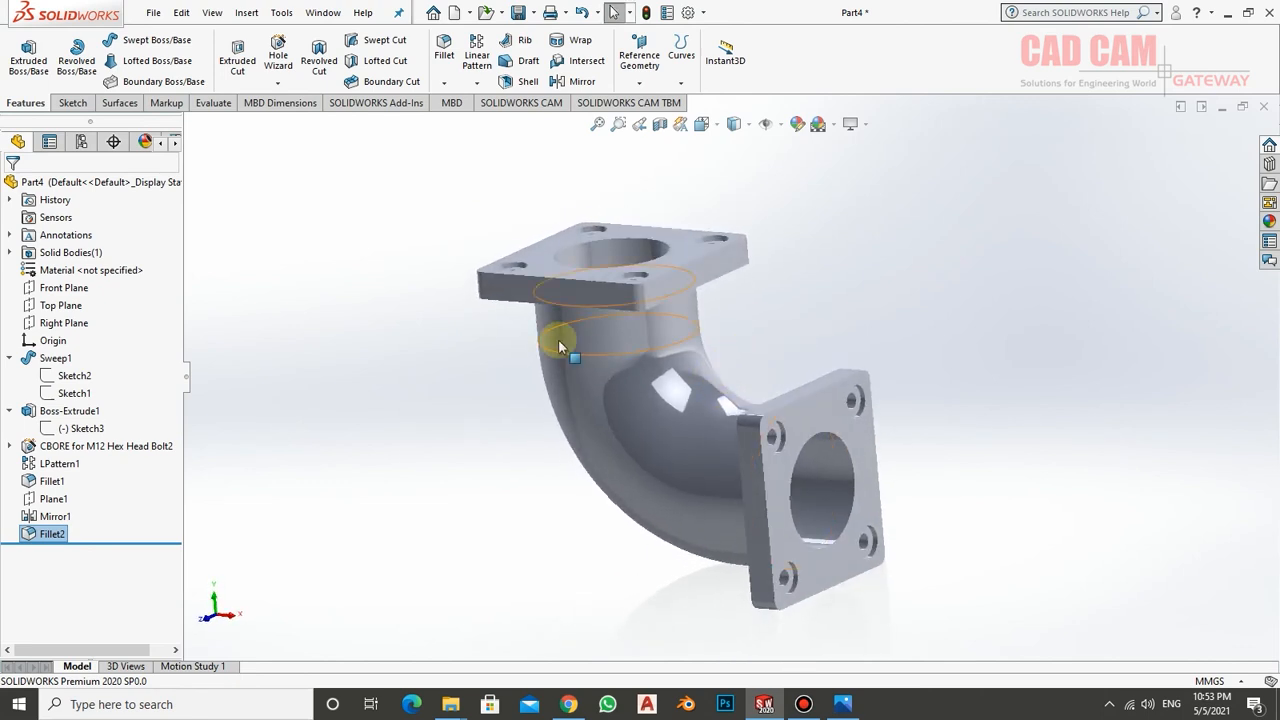
click(74, 272)
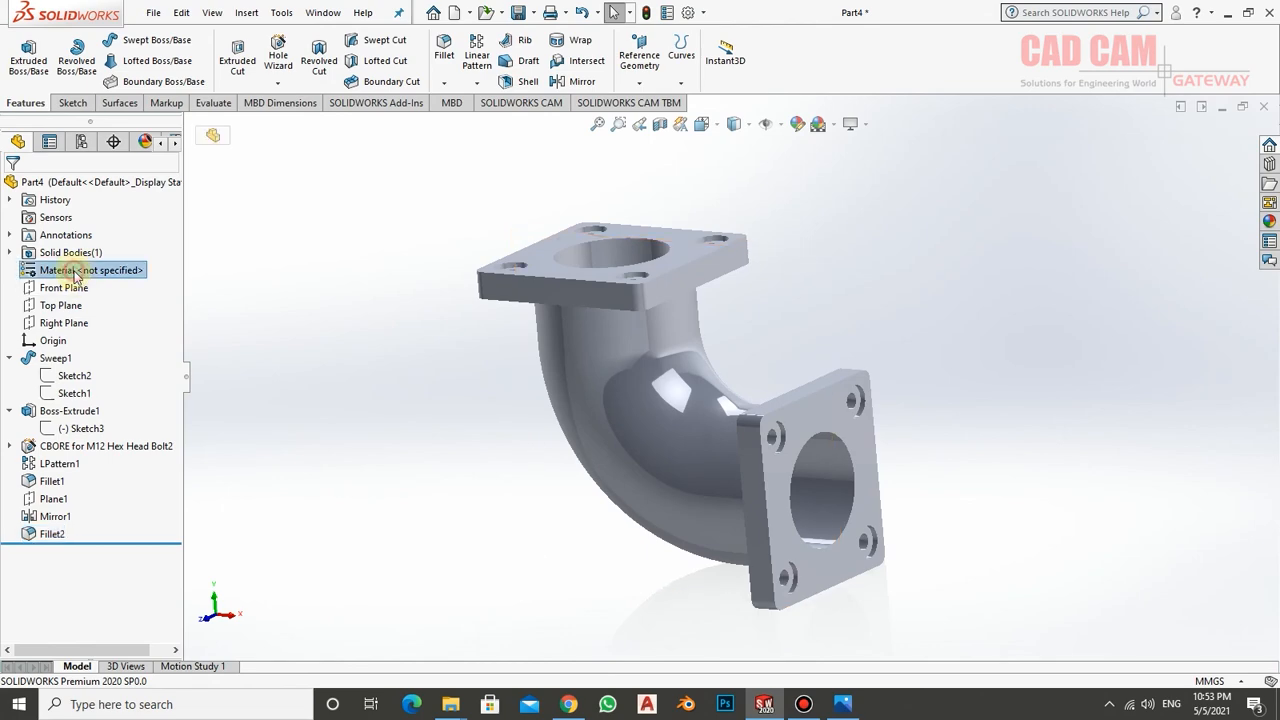
right_click(74, 272)
click(363, 294)
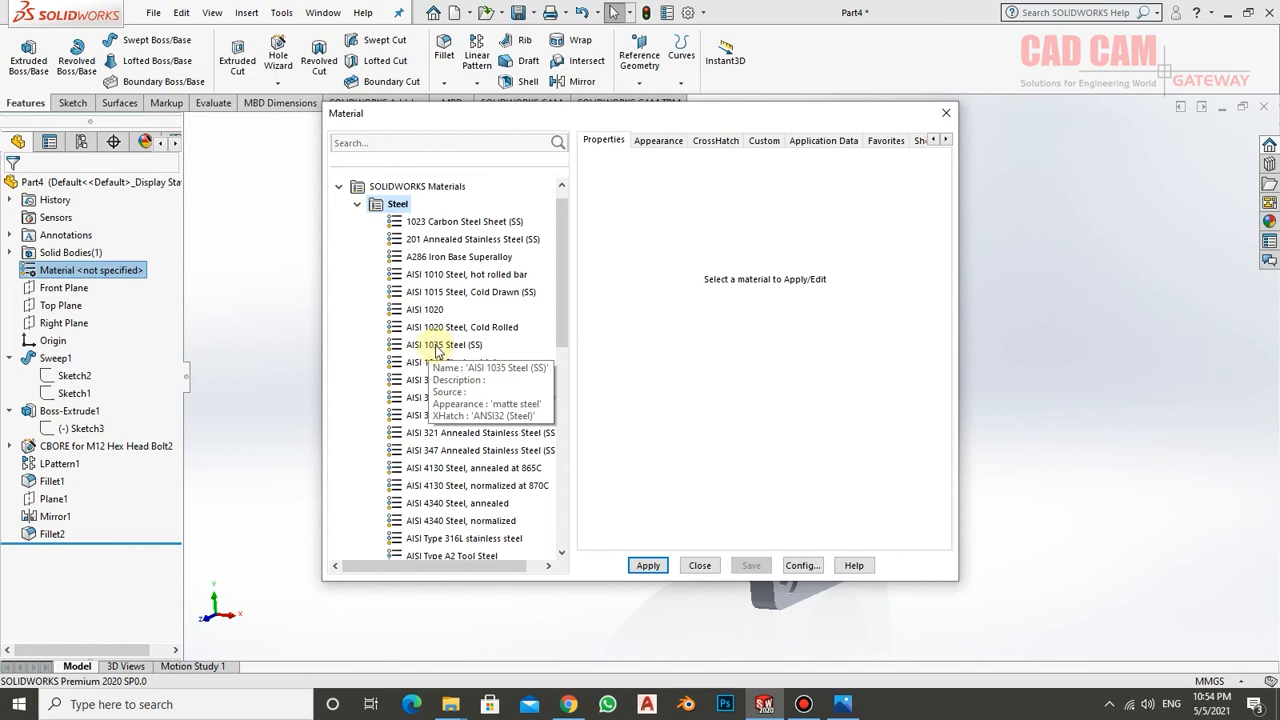
click(437, 346)
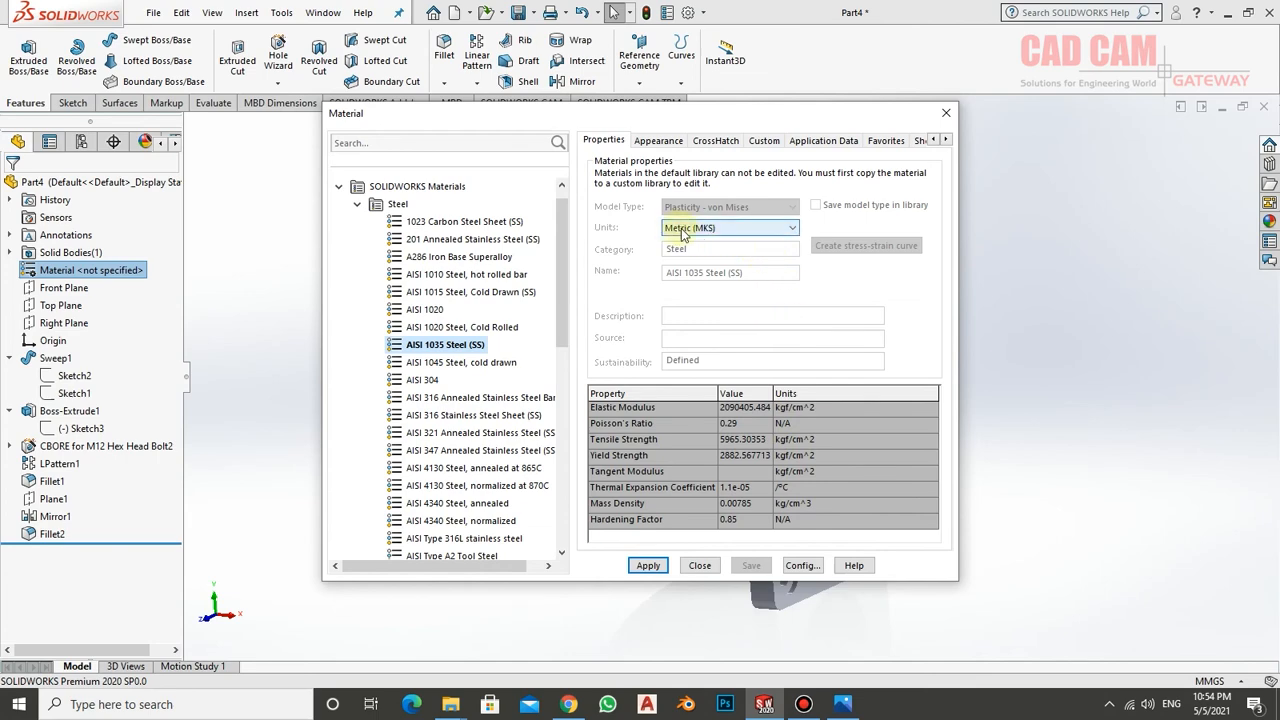
click(648, 565)
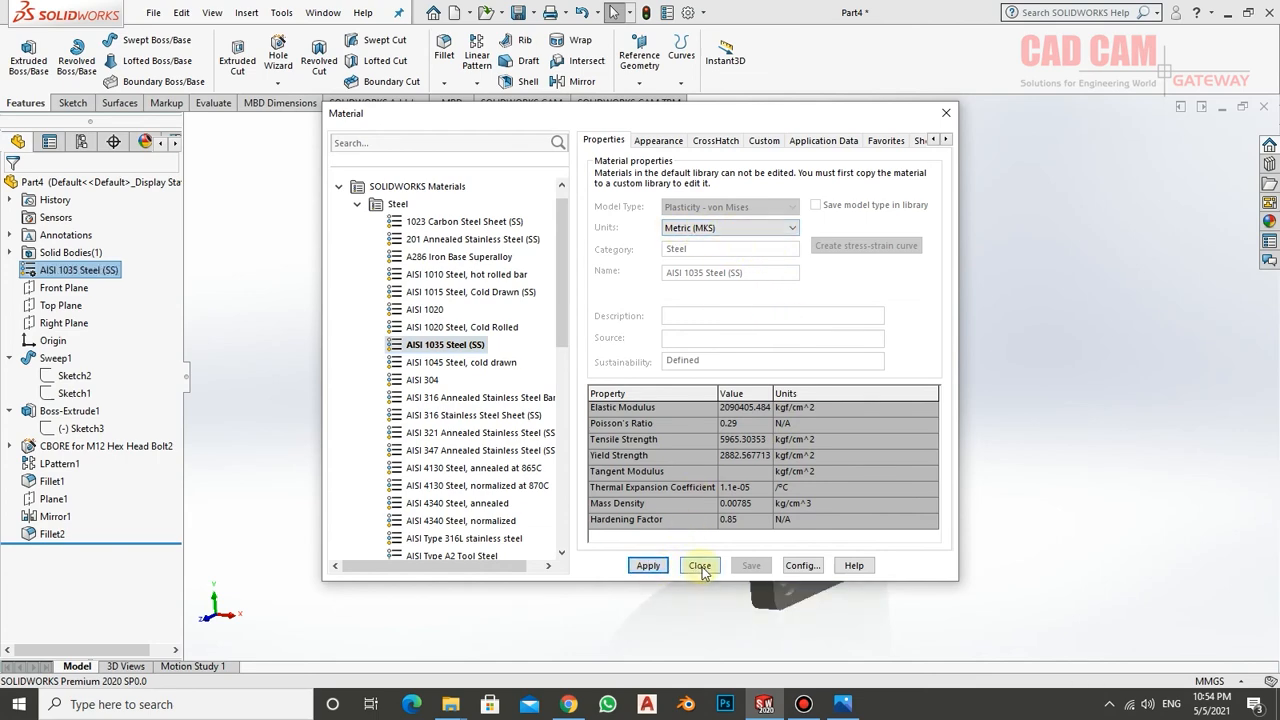
click(700, 566)
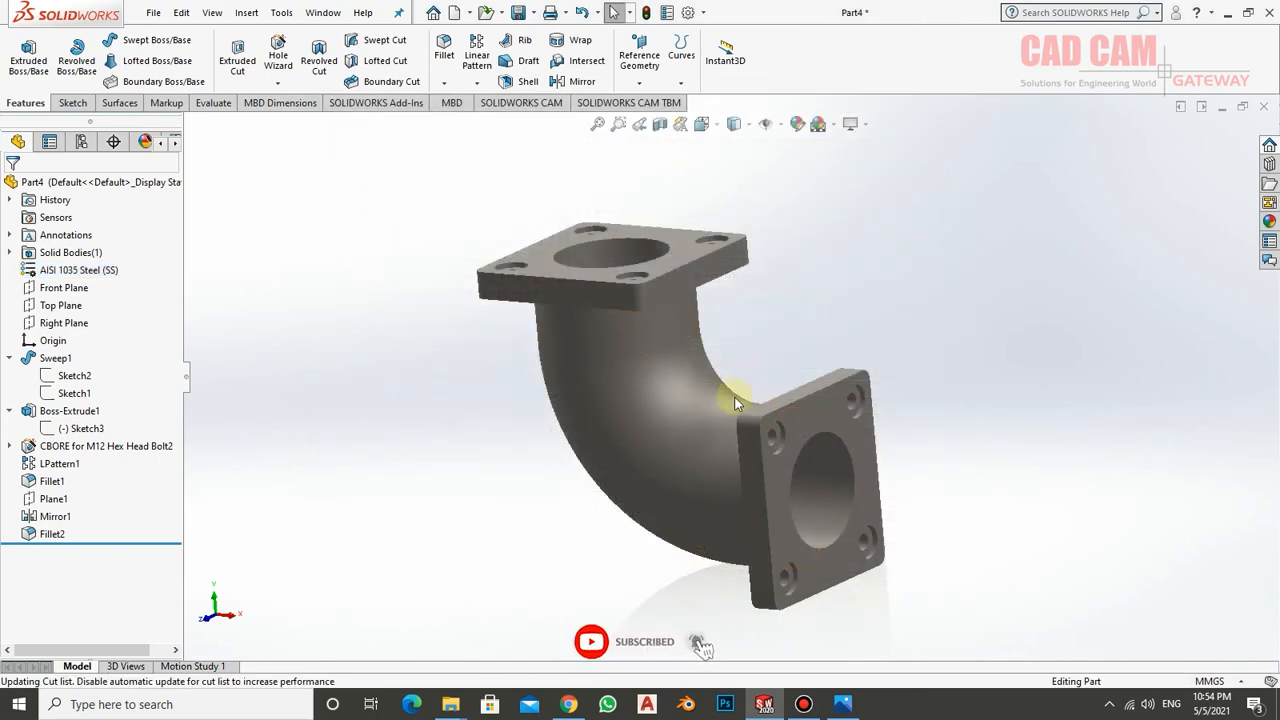
- Calculate the part's mass properties and copy the report to the clipboard
middle_drag(735, 402, 714, 428)
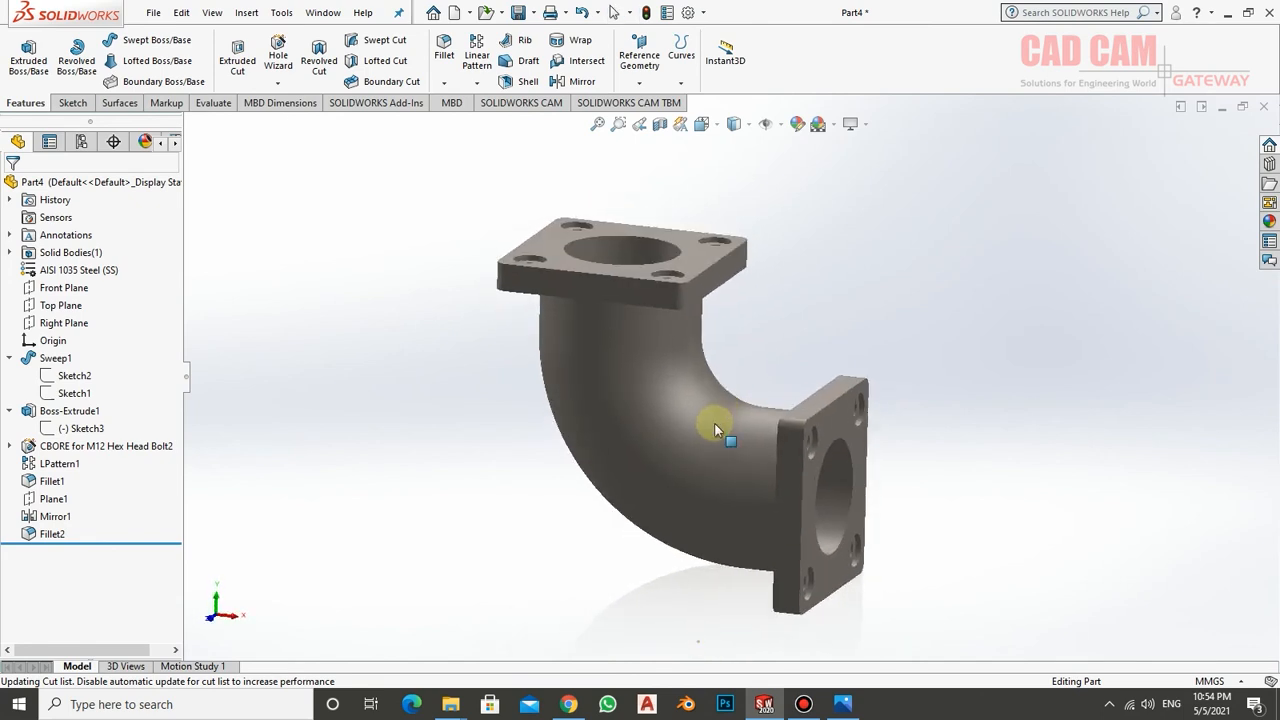
click(208, 105)
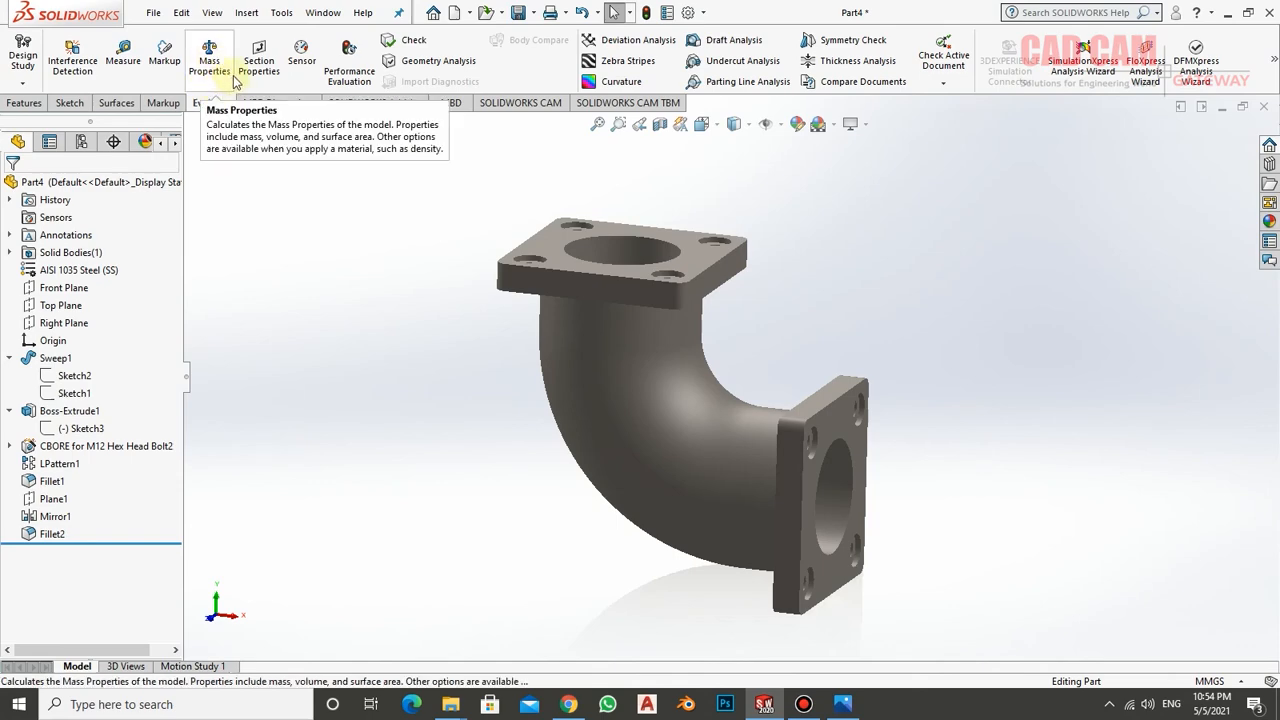
click(211, 61)
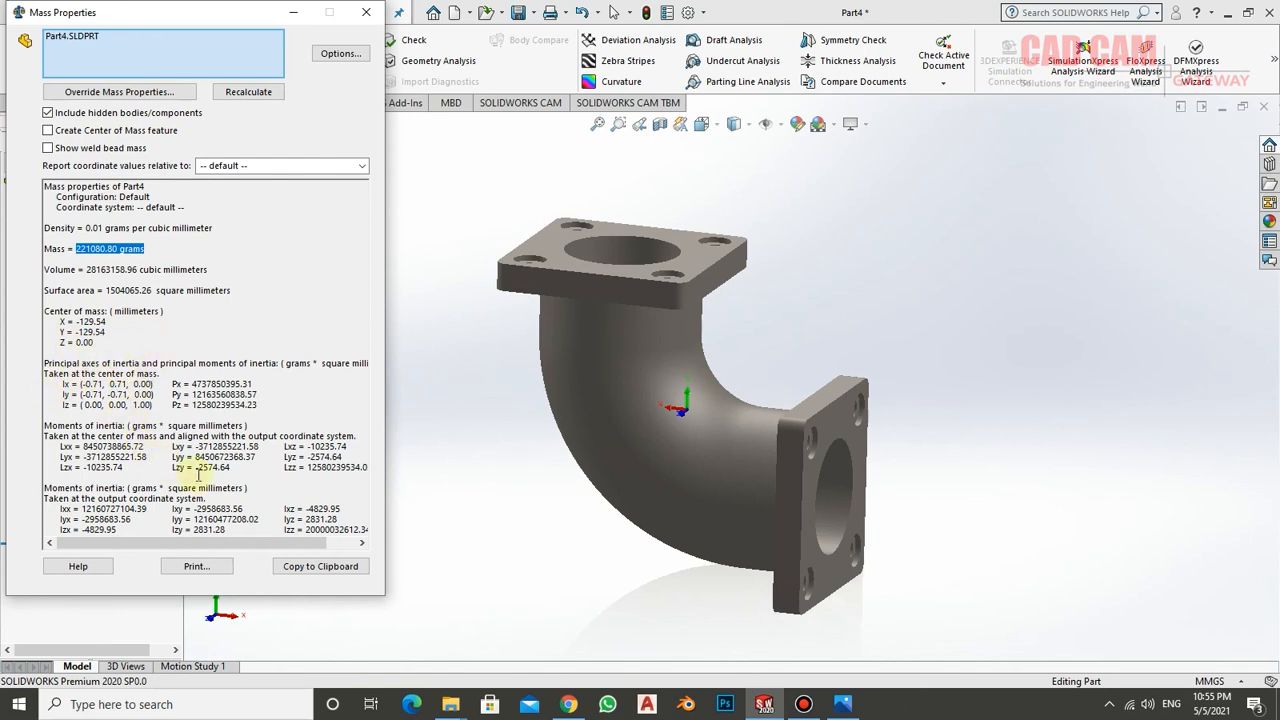
click(306, 567)
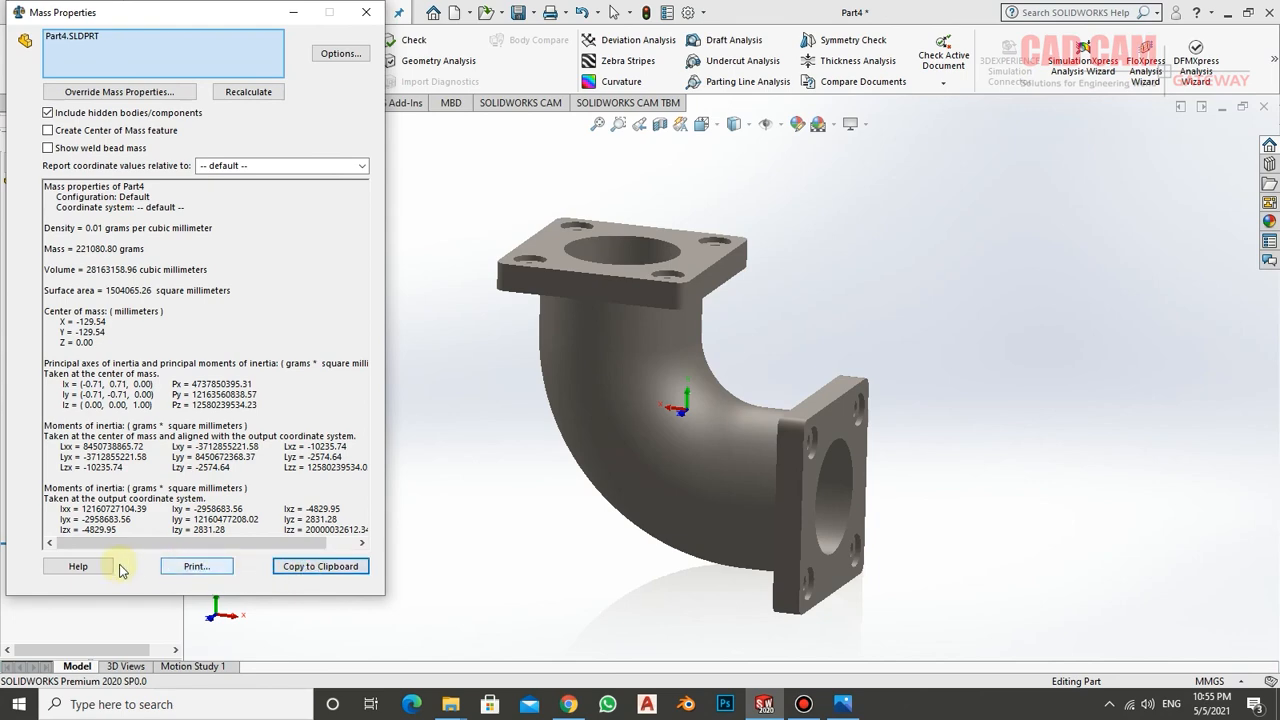
click(366, 12)
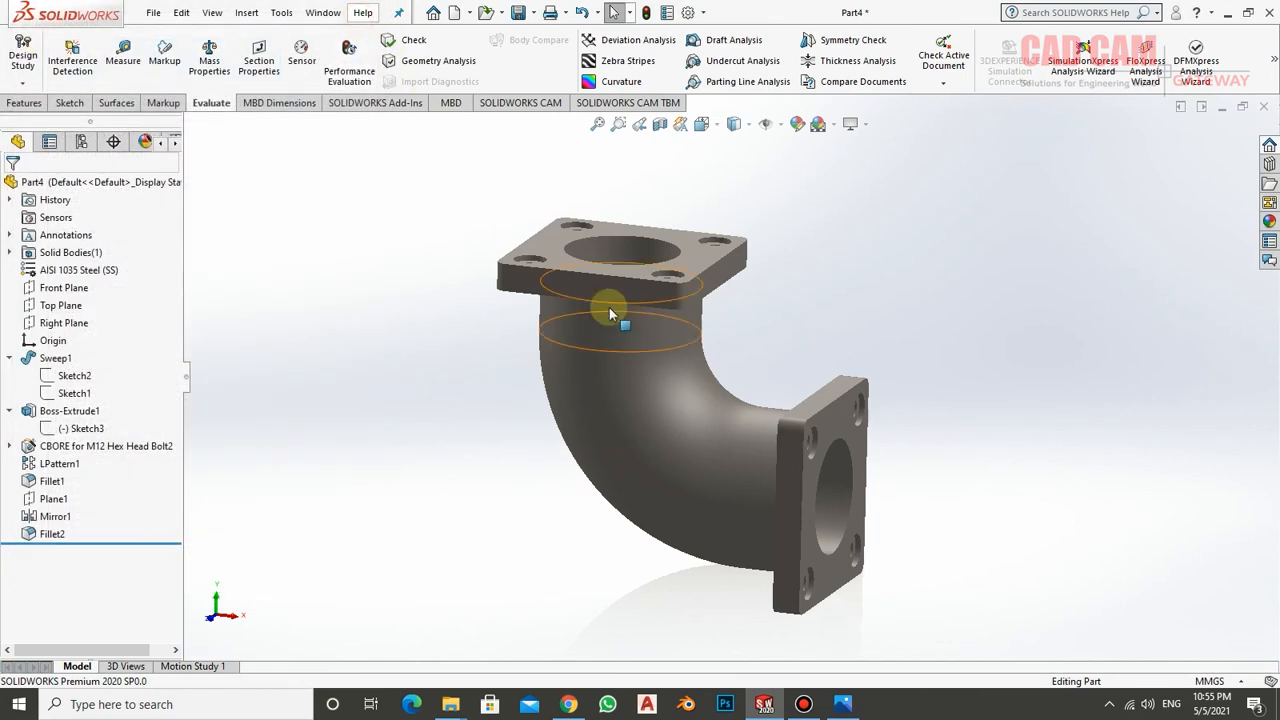
- Examine the finished elbow, including a counterbored hole and rounded corner of the upper flange up close
middle_drag(754, 333, 773, 340)
click(849, 123)
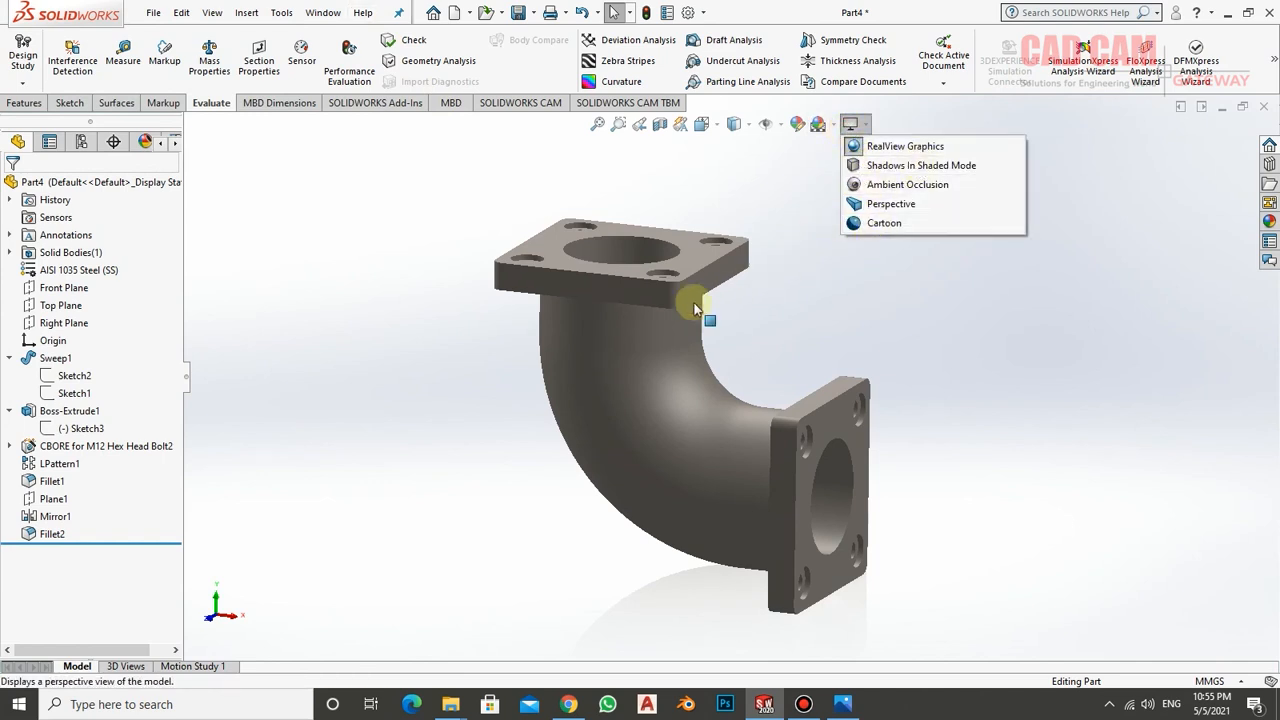
click(799, 268)
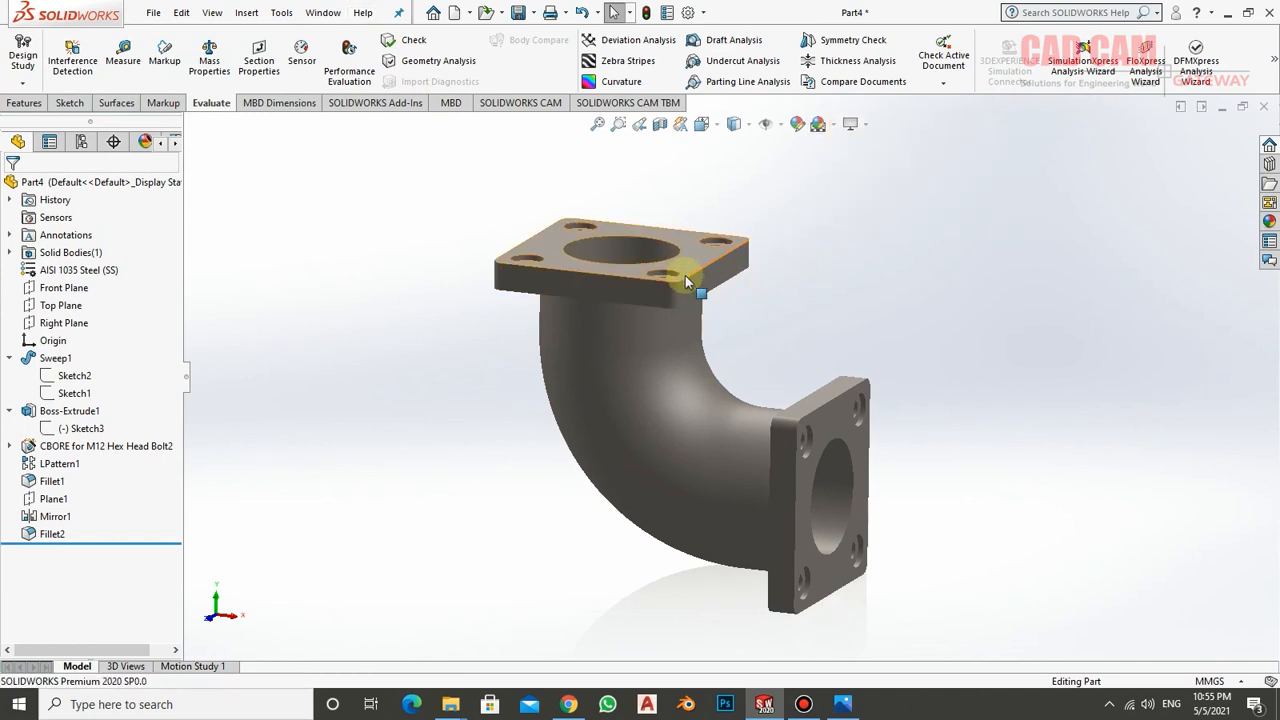
scroll(685, 275, up, 4)
scroll(742, 430, down, 13)
middle_drag(709, 279, 694, 317)
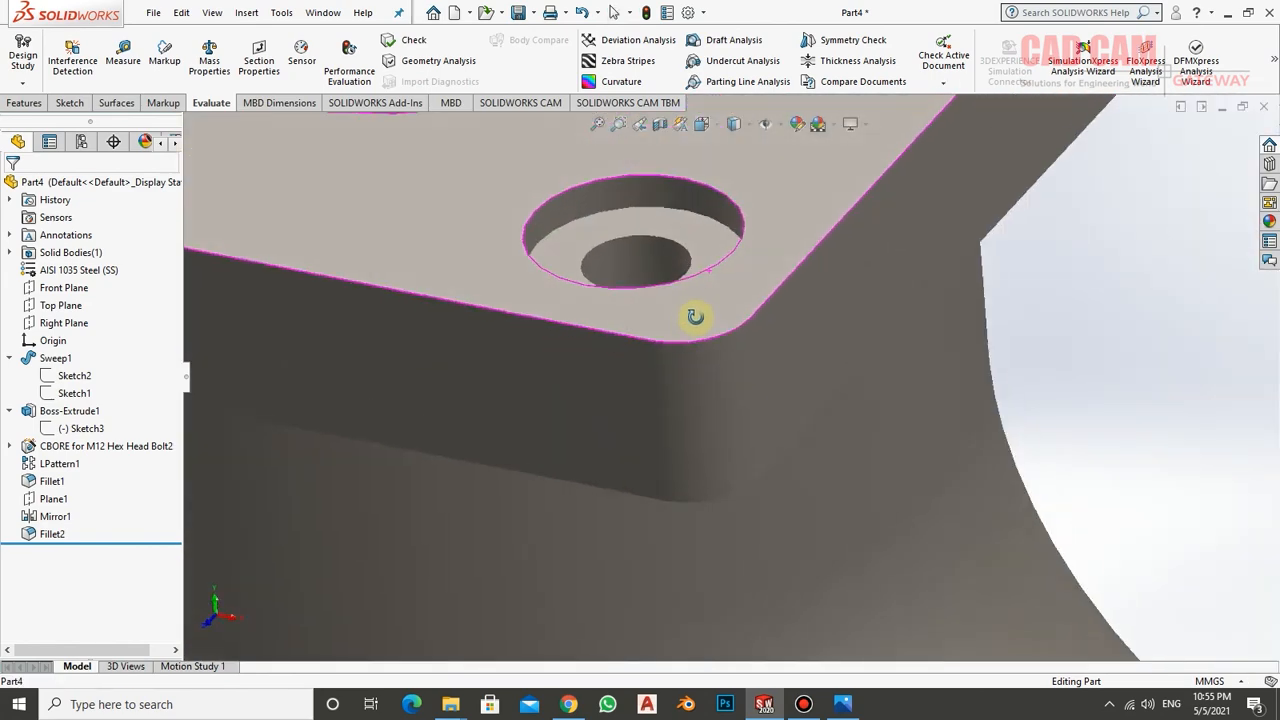
scroll(643, 243, up, 8)
scroll(757, 444, down, 3)
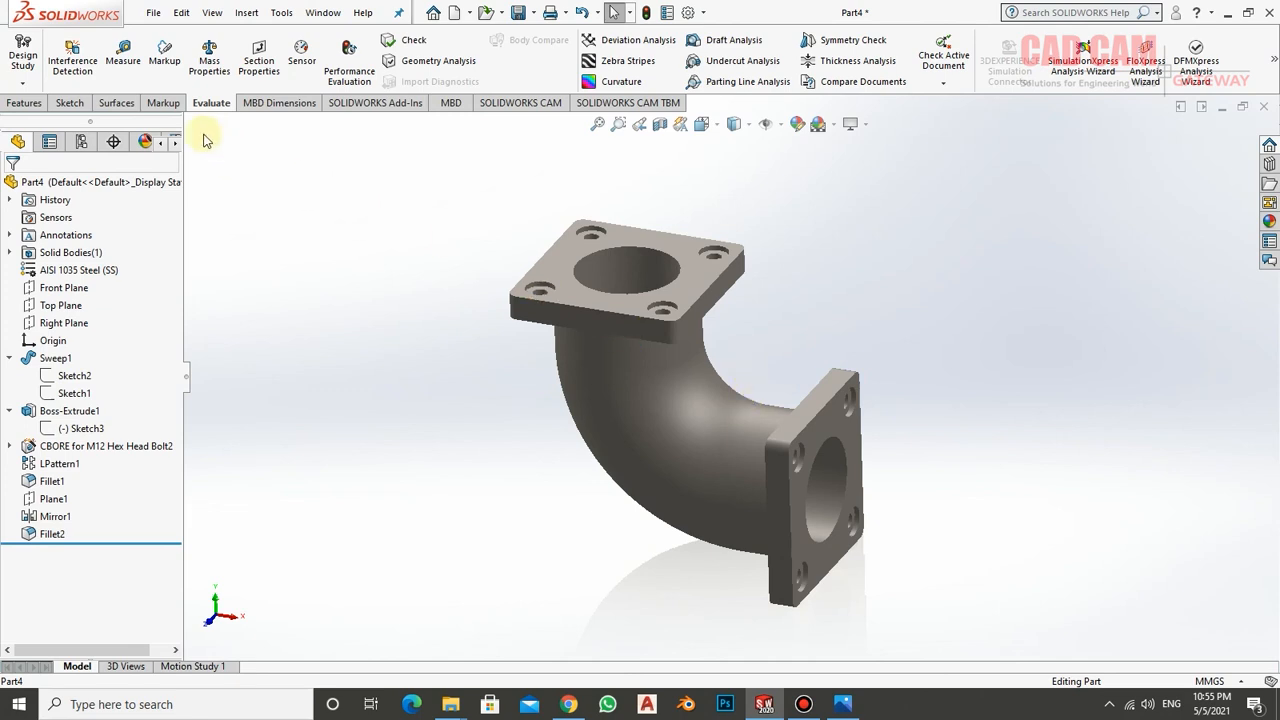
click(25, 104)
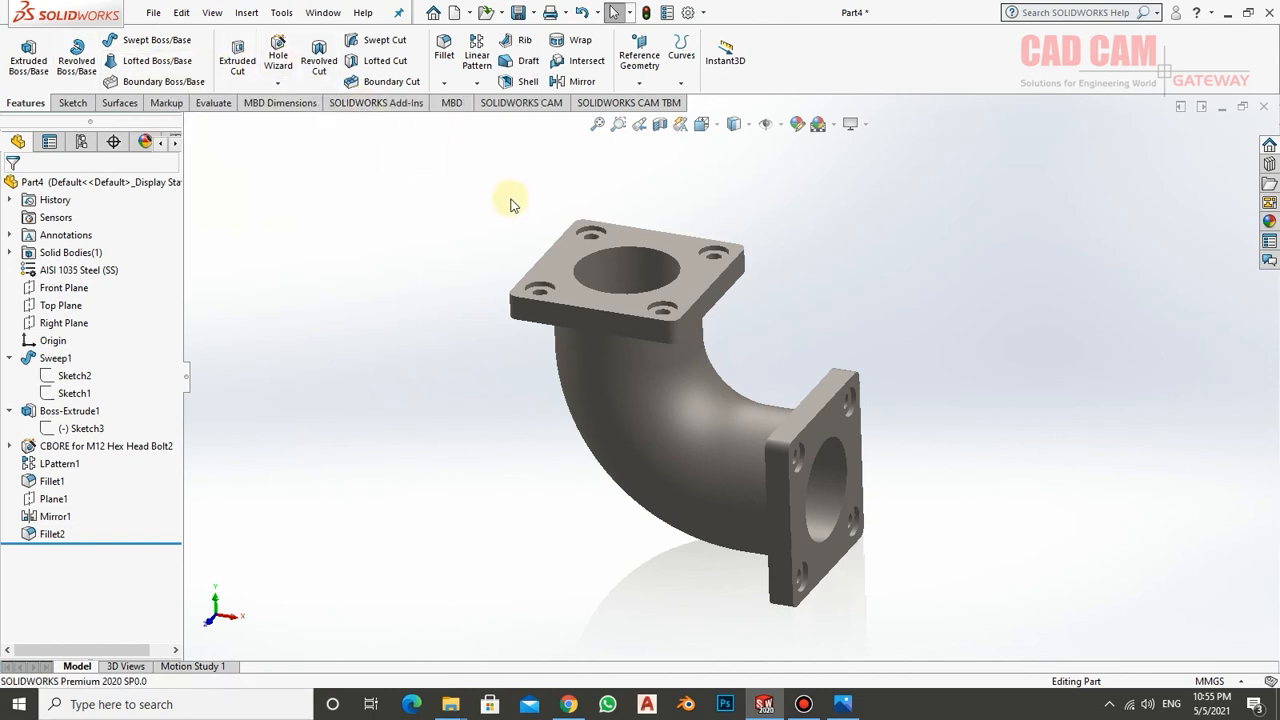
click(479, 84)
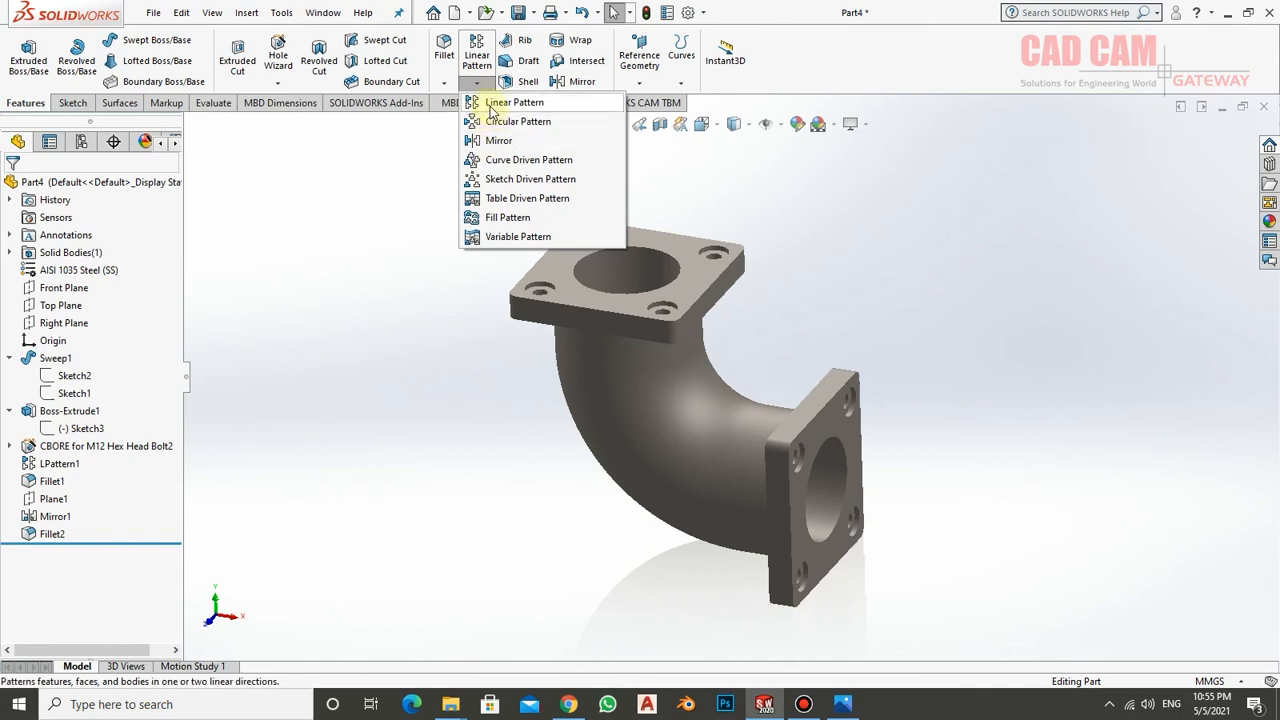
click(277, 83)
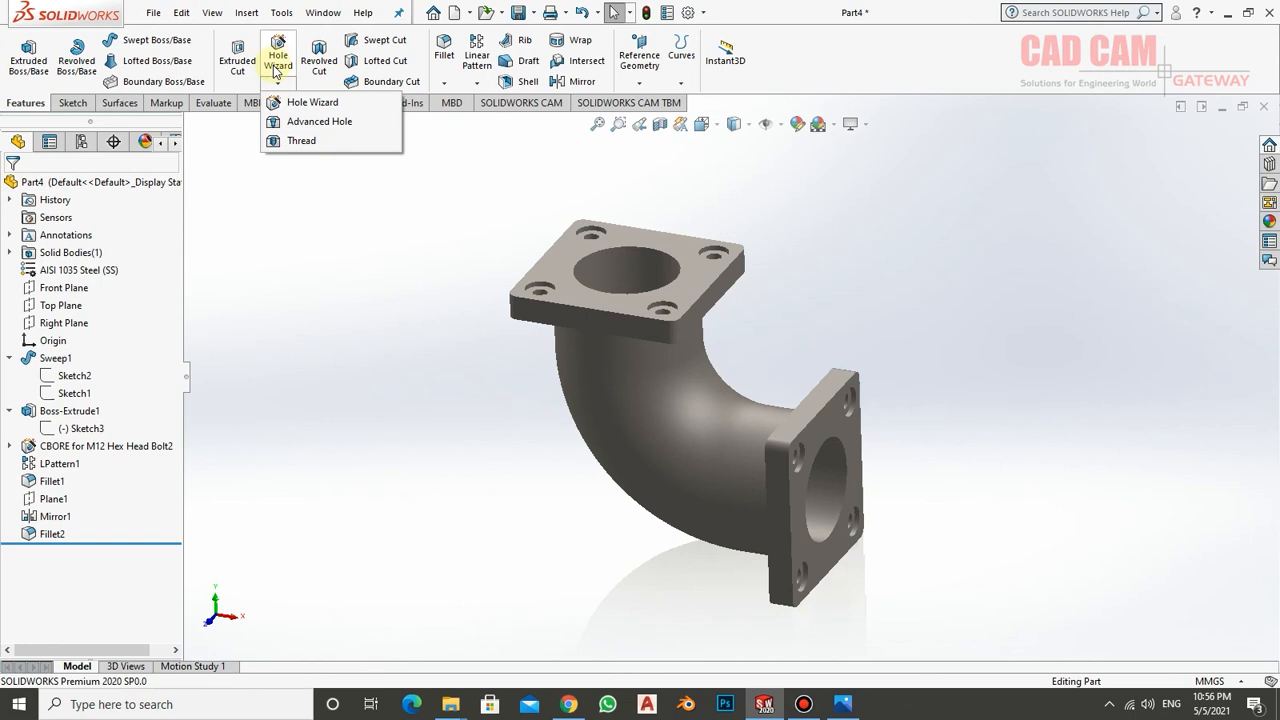